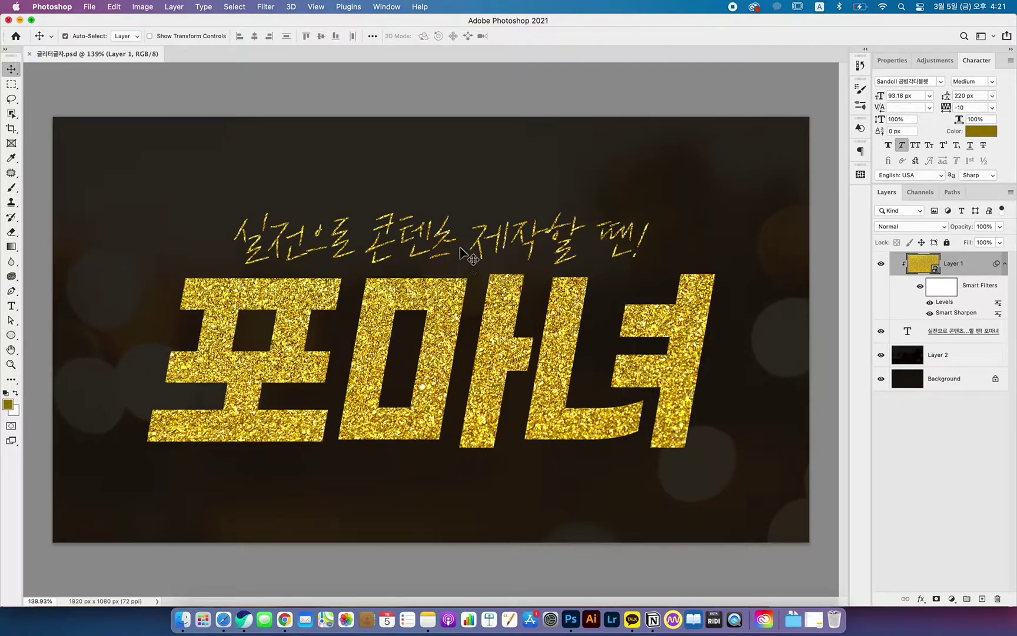
# Switch to the web browser's Pinterest page and search for 연말 프로모션
pyautogui.click(241, 608)
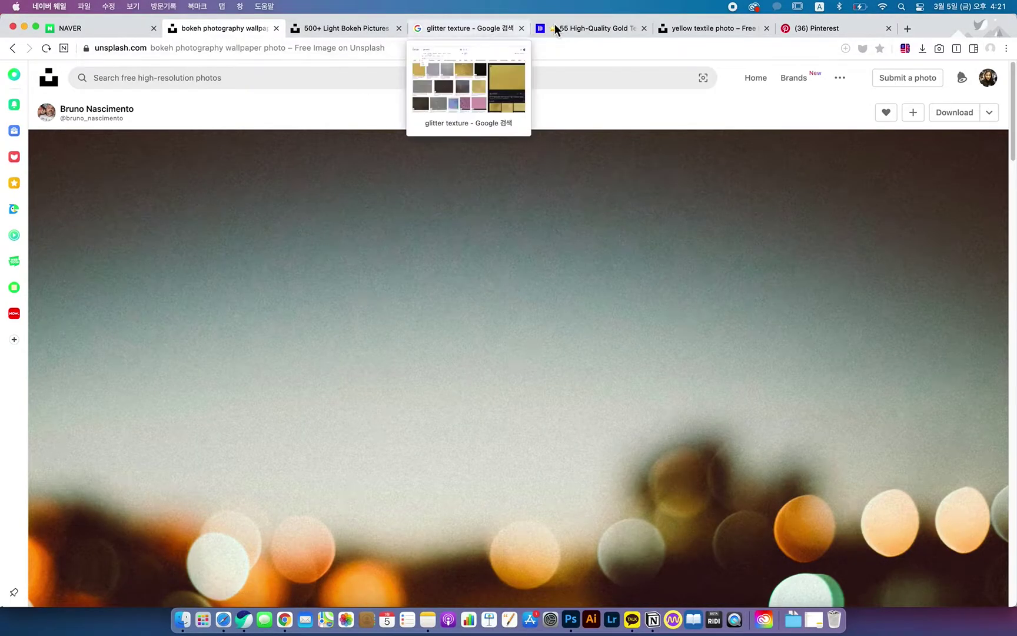
pyautogui.click(837, 29)
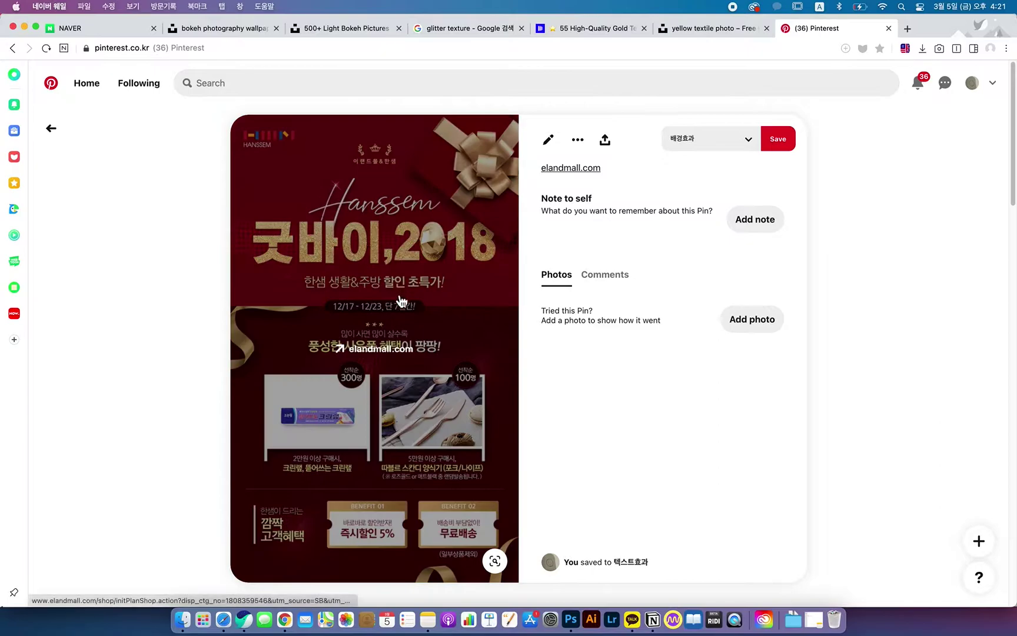
pyautogui.click(242, 88)
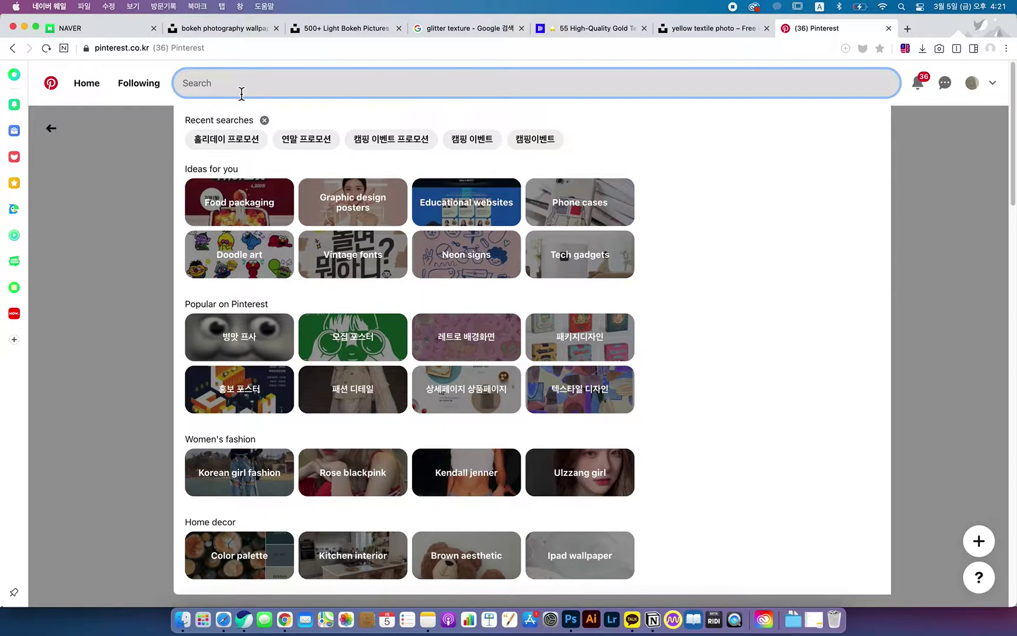
pyautogui.write('dus')
pyautogui.press('BackSpace')
pyautogui.hotkey('ctrl', 'space')
pyautogui.write('연')
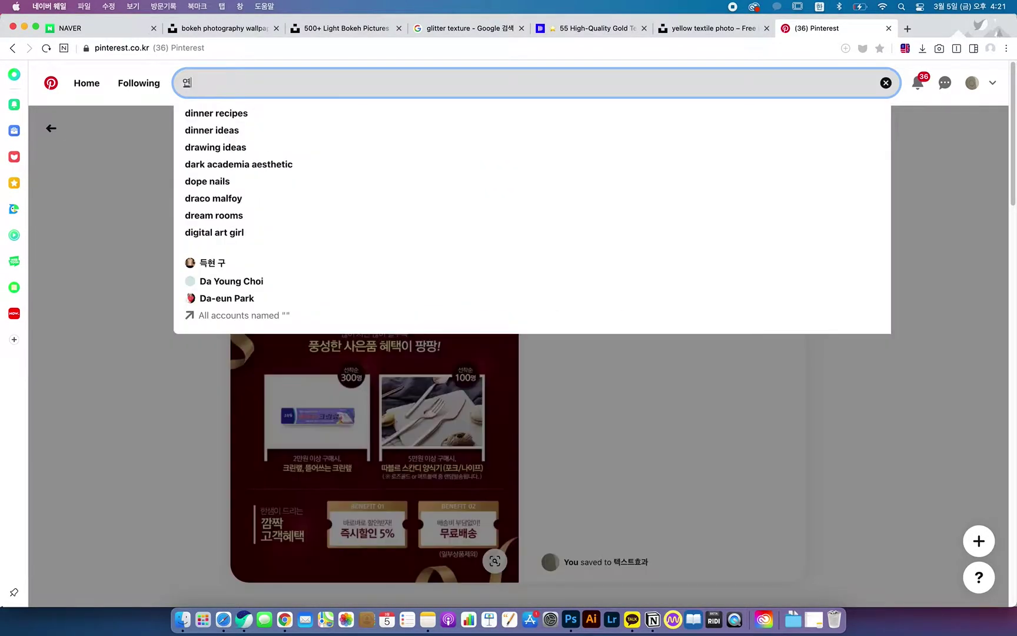
pyautogui.write('말 프로모서')
pyautogui.press('Return')
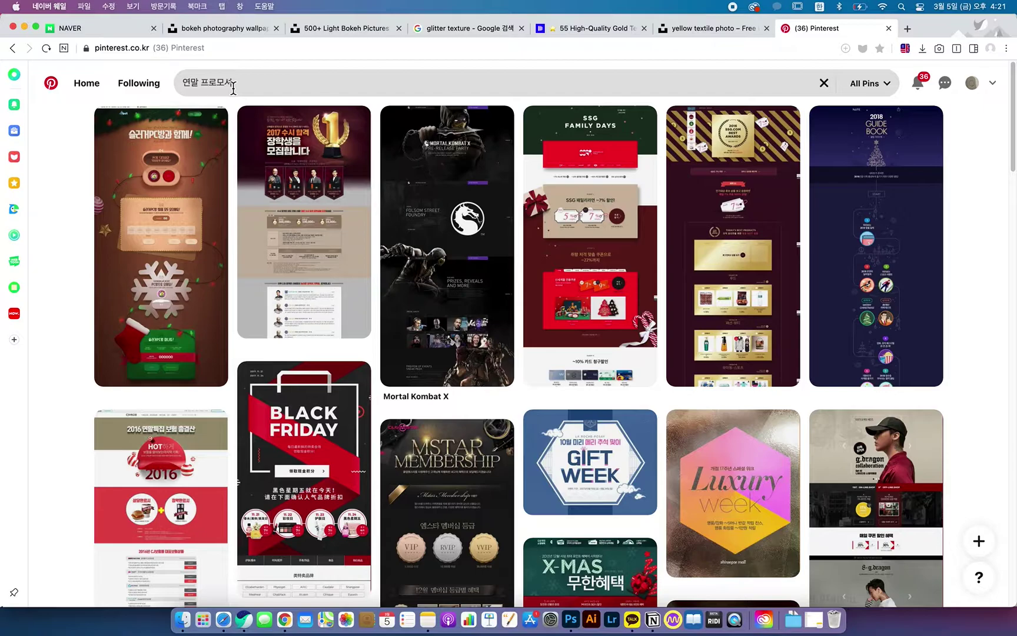
pyautogui.click(239, 86)
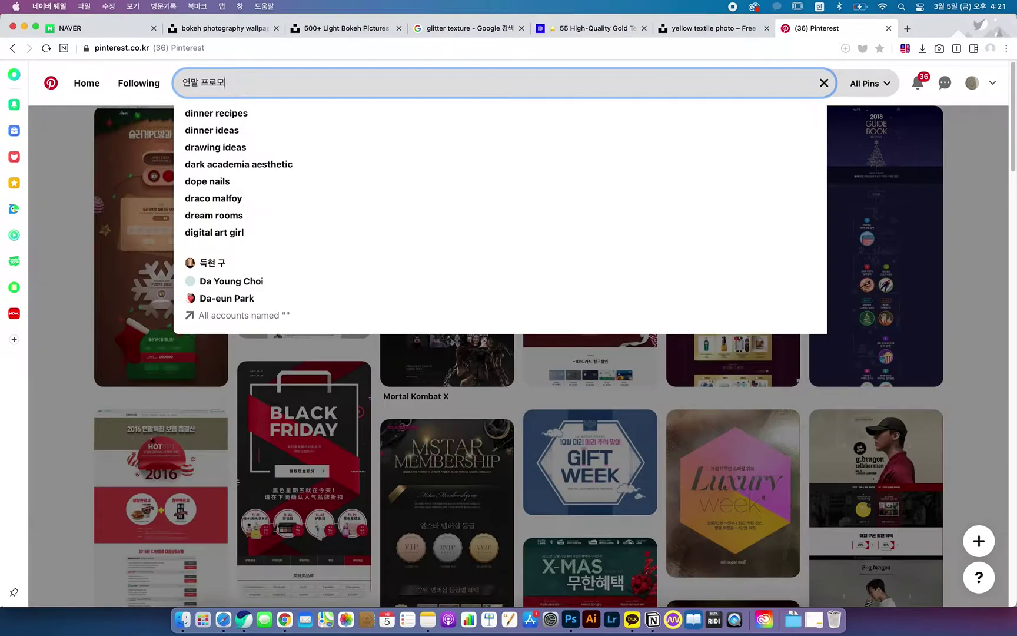
pyautogui.write('션')
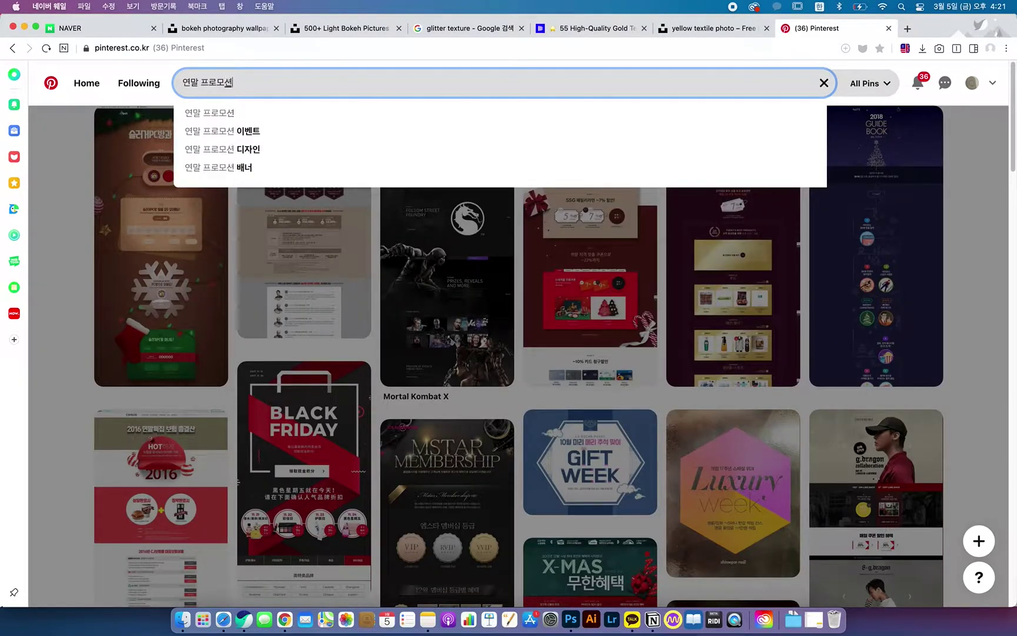
pyautogui.press('Return')
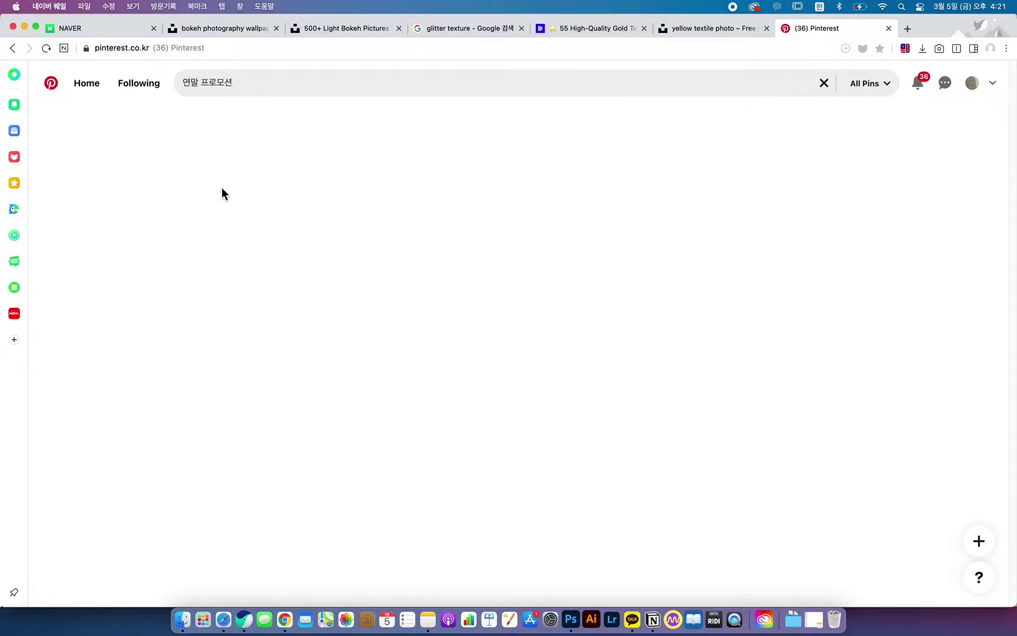
# Open the red Hanssem 굿바이,2018 promotion pin from the search results and examine its gold glitter title
pyautogui.scroll(-5, 441, 294)
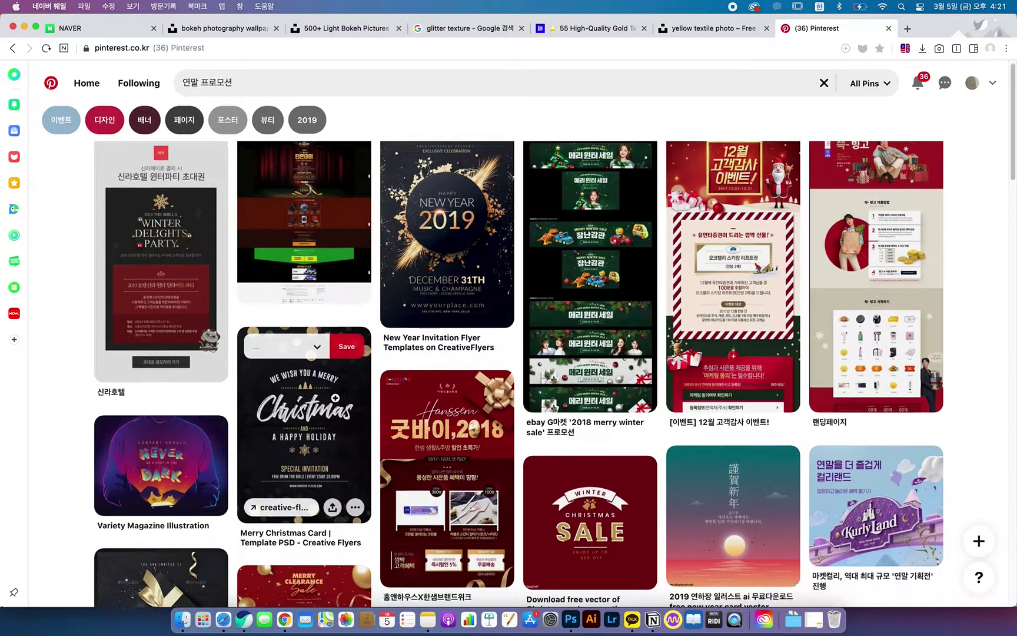
pyautogui.click(443, 293)
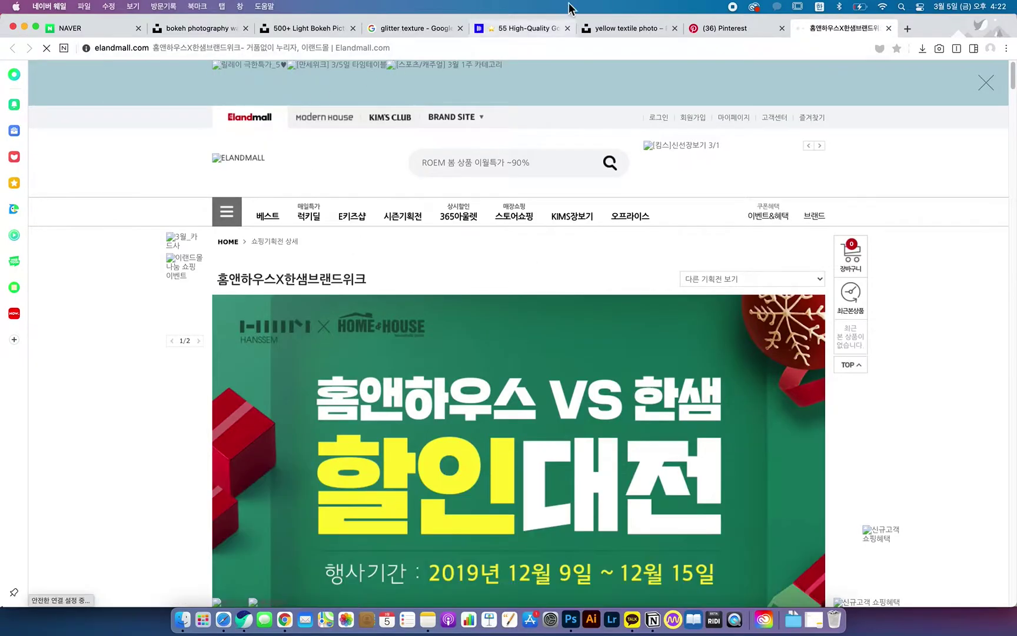
pyautogui.click(730, 28)
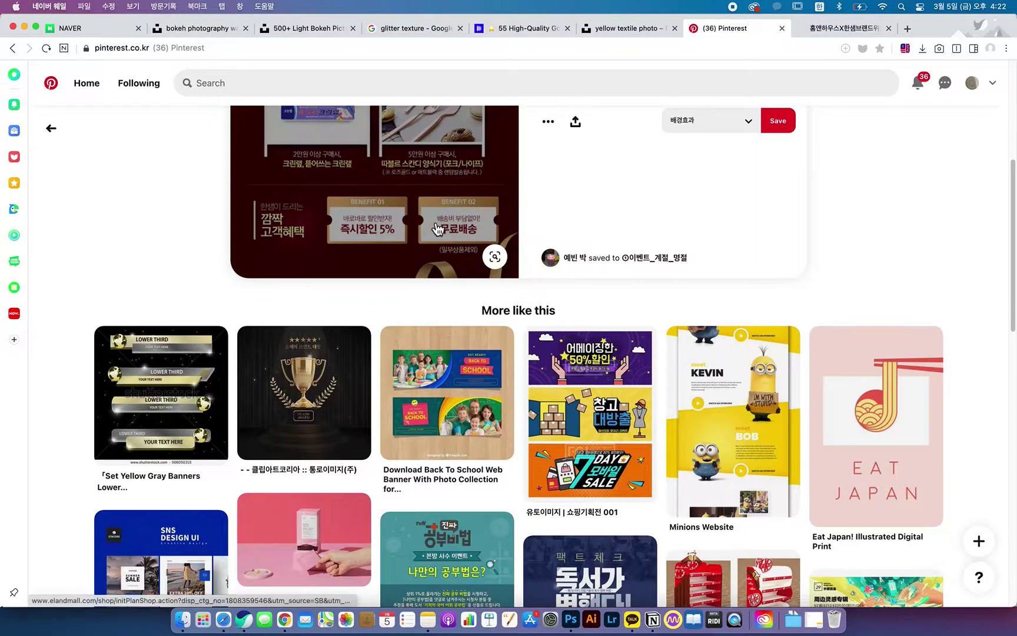
pyautogui.scroll(5, 437, 228)
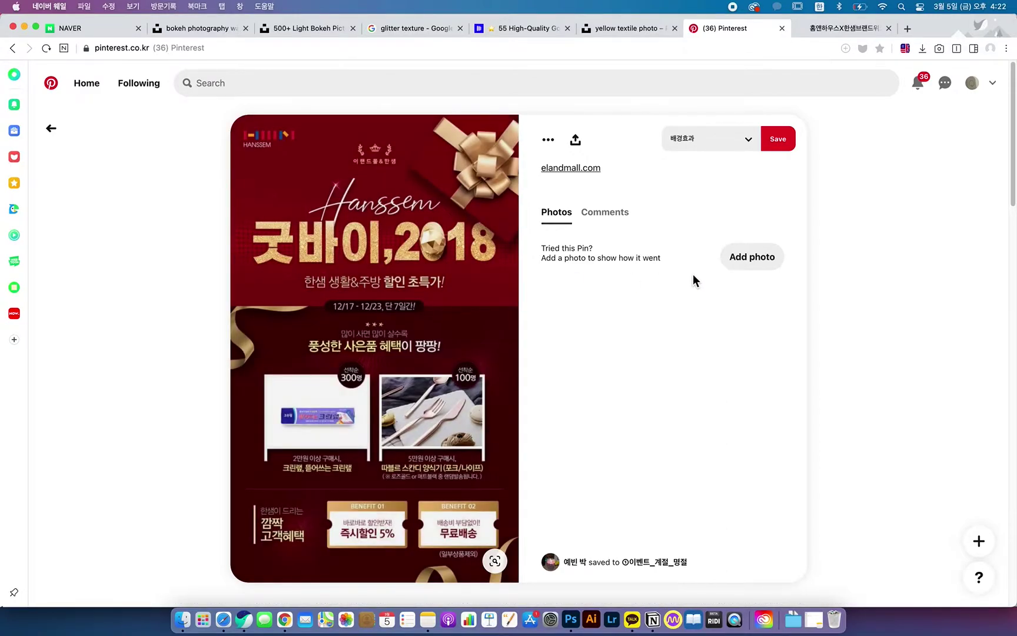
# Open the 텍스트효과 board from the Pinterest profile and look over its saved pins
pyautogui.click(973, 84)
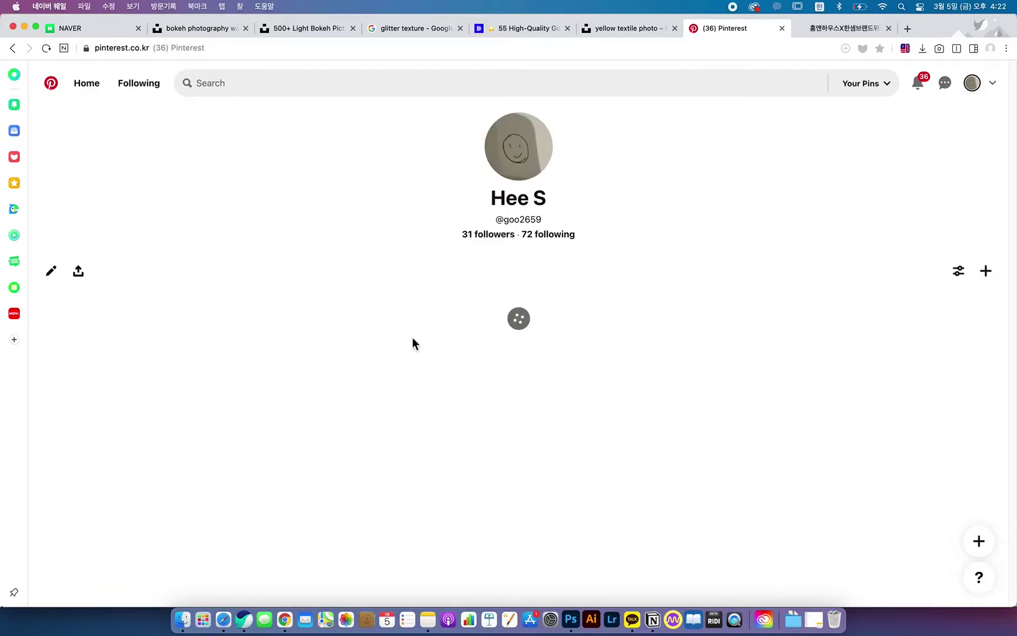
pyautogui.click(855, 485)
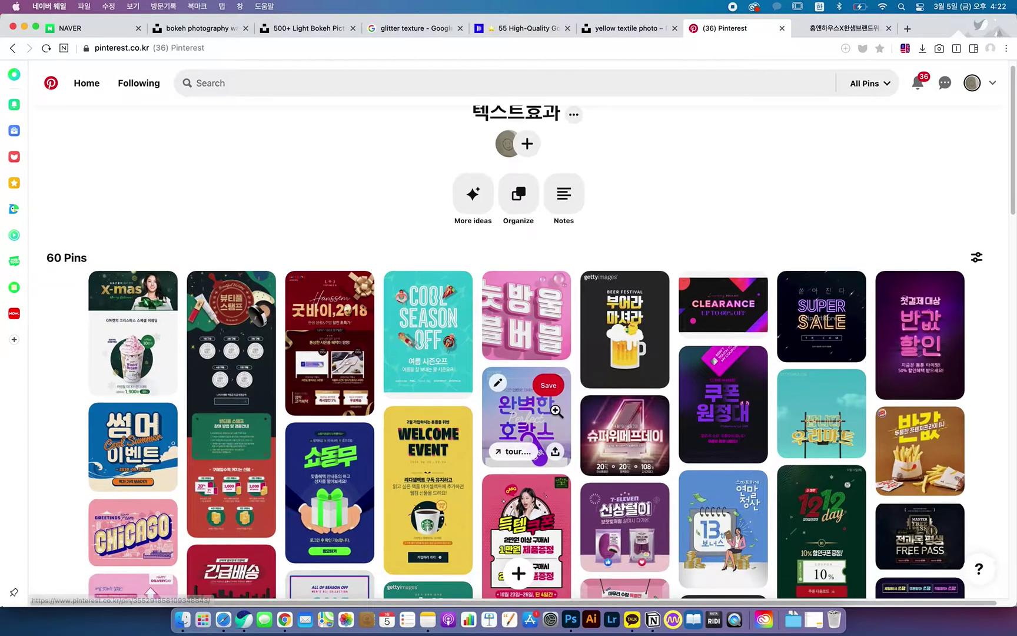
pyautogui.scroll(-1, 556, 411)
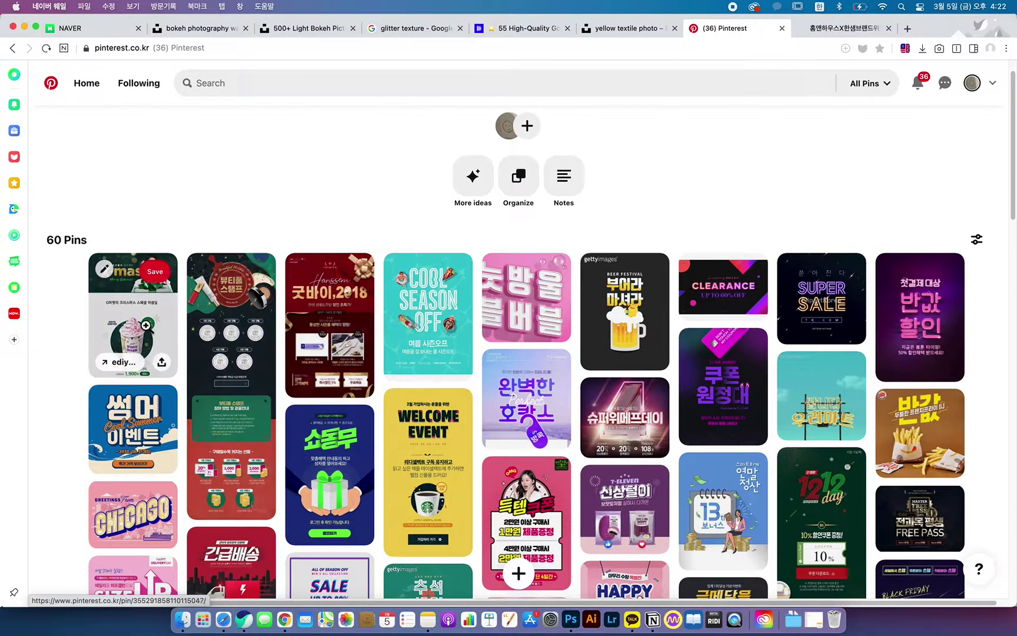
# Open the green X-mas coffee promotion pin and examine its glitter lettering
pyautogui.click(145, 325)
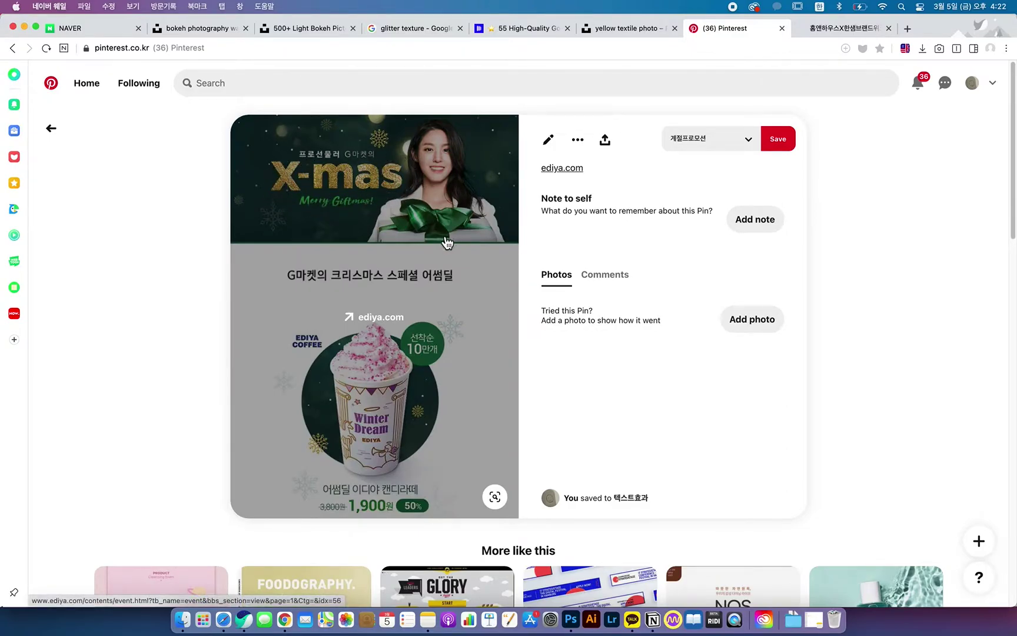
pyautogui.scroll(-1, 478, 312)
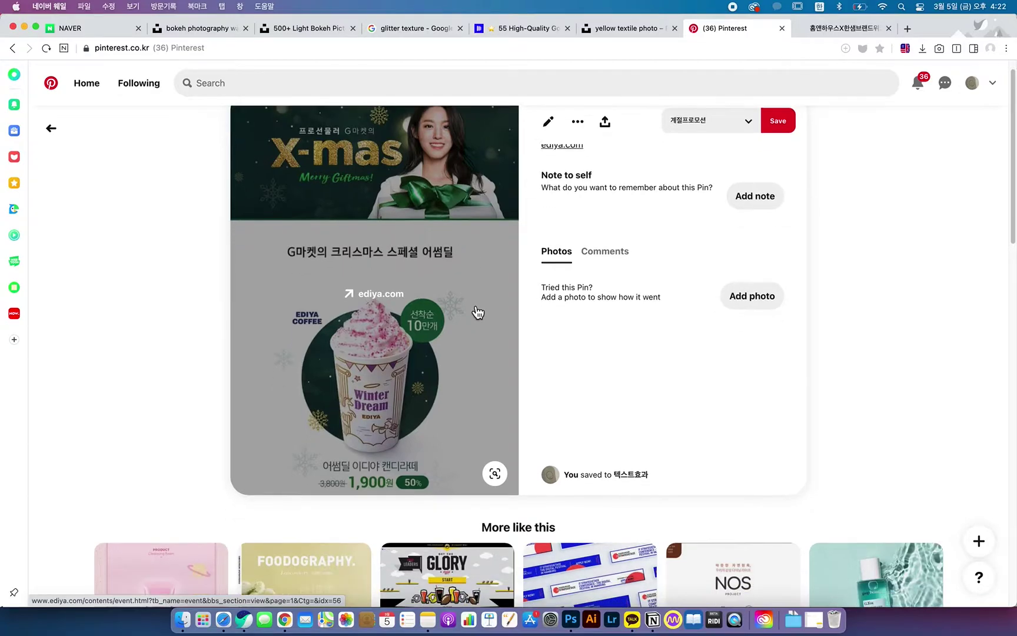
pyautogui.scroll(-4, 478, 312)
pyautogui.scroll(5, 478, 312)
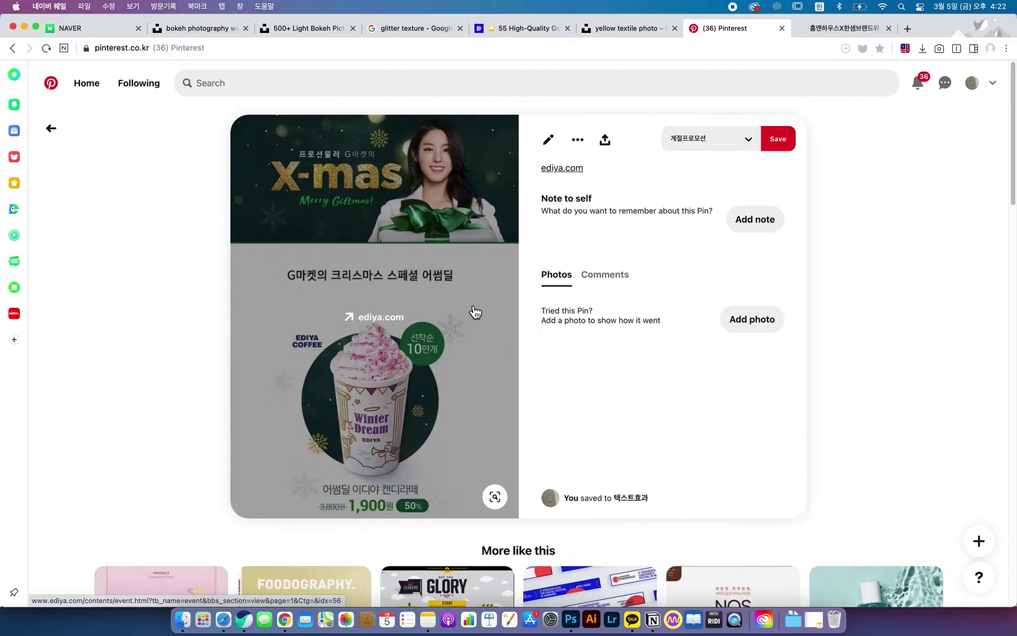
# Return to the 텍스트효과 board and open the BEER FESTIVAL poster pin to examine its text effect
pyautogui.click(61, 131)
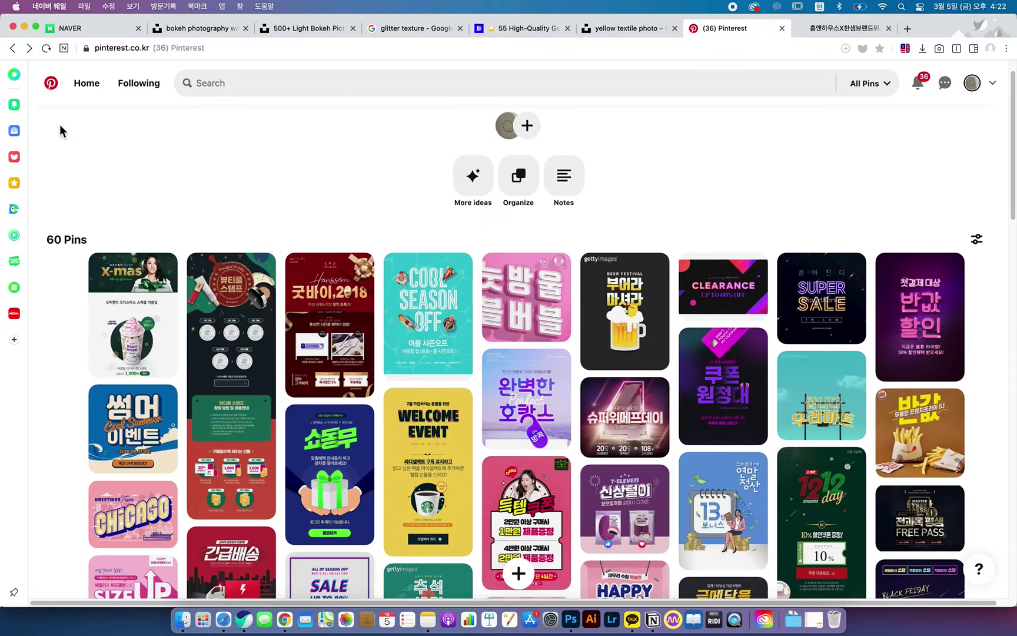
pyautogui.moveTo(635, 325)
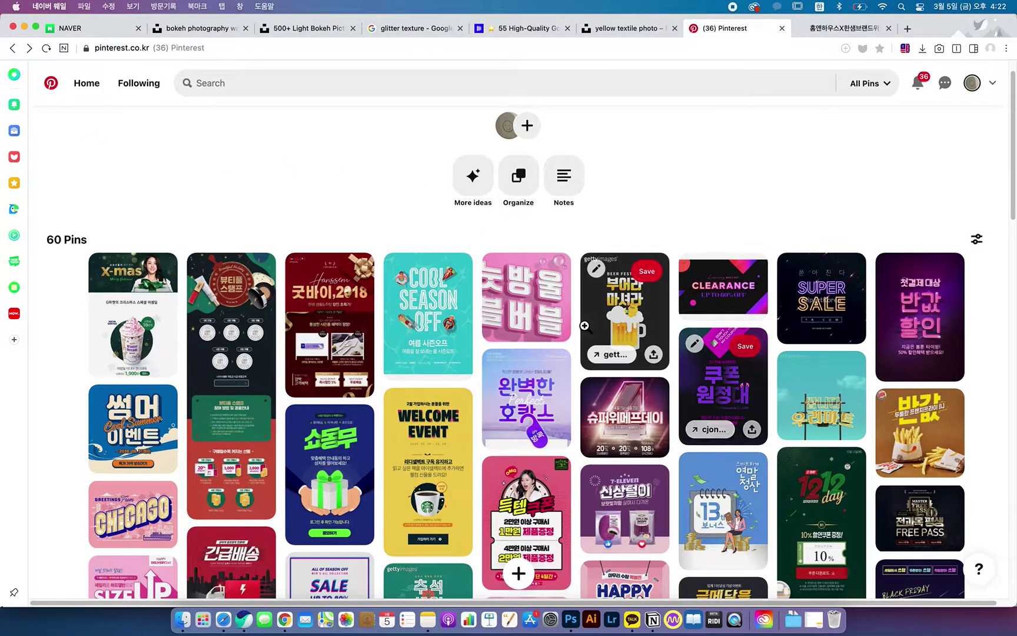
pyautogui.click(635, 325)
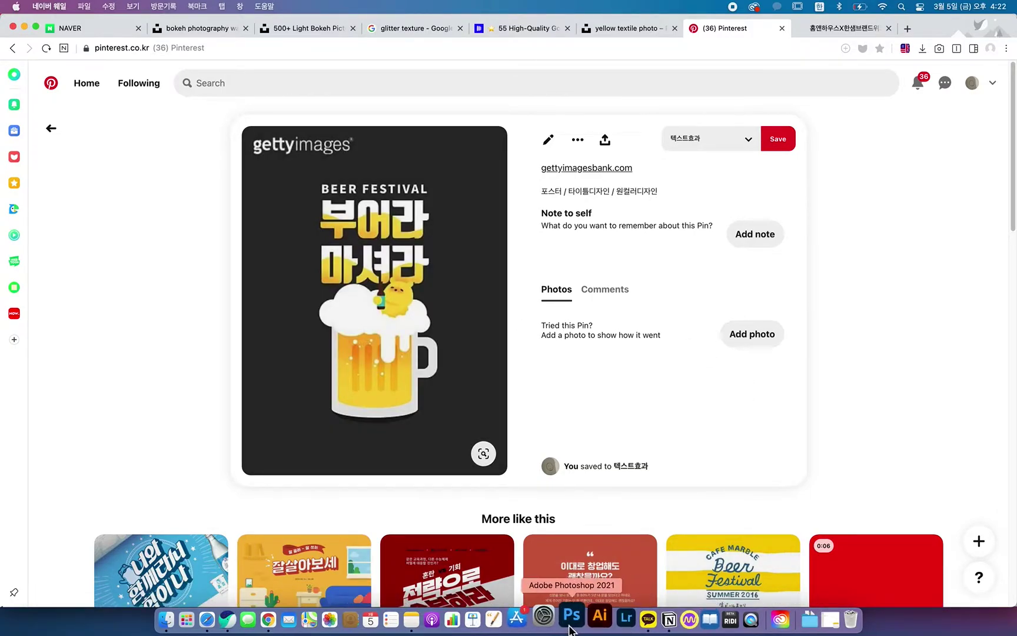
# Switch to Photoshop and set up a new document named 글리터 with its dimensions in pixels
pyautogui.click(570, 629)
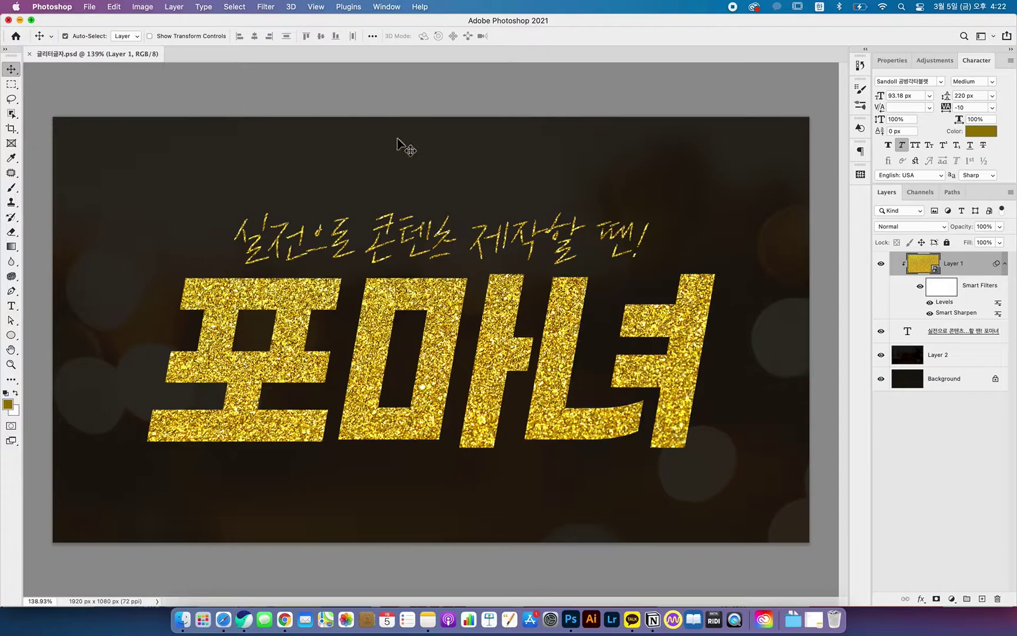
pyautogui.click(91, 8)
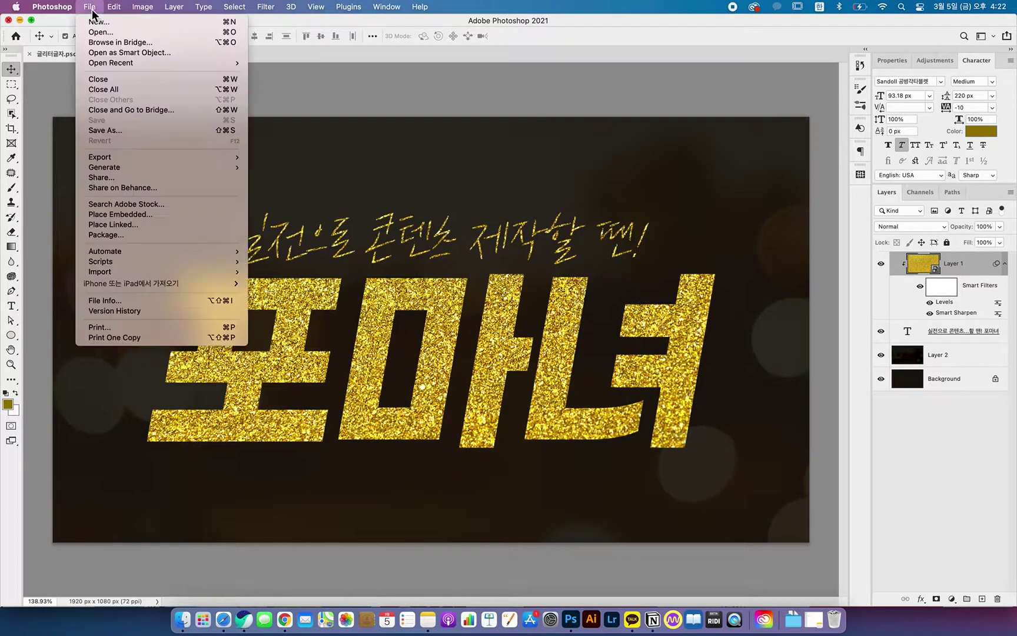
pyautogui.click(98, 22)
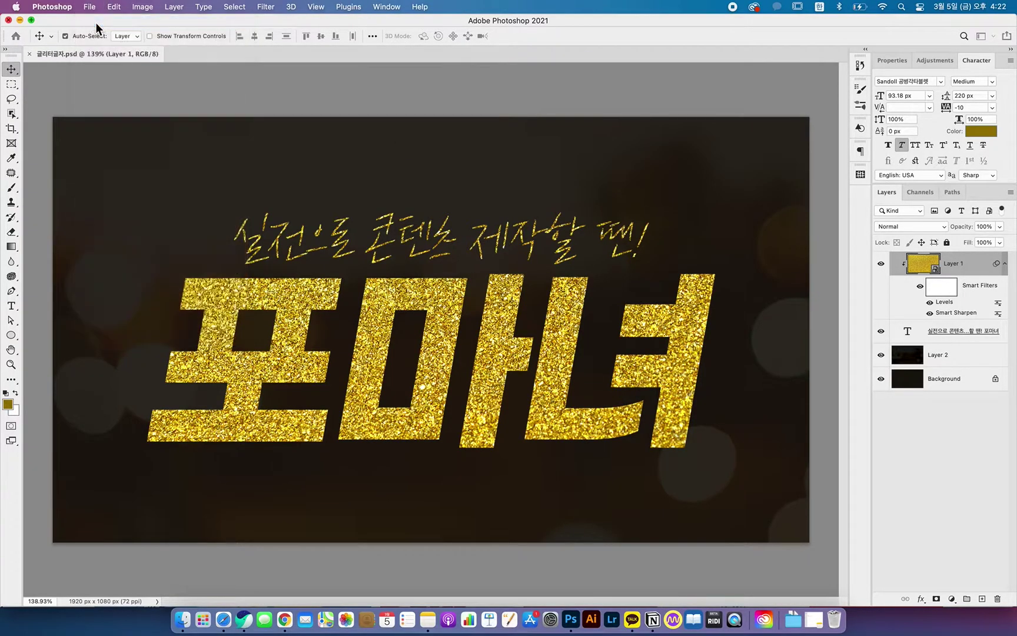
pyautogui.moveTo(700, 200); pyautogui.dragTo(631, 195)
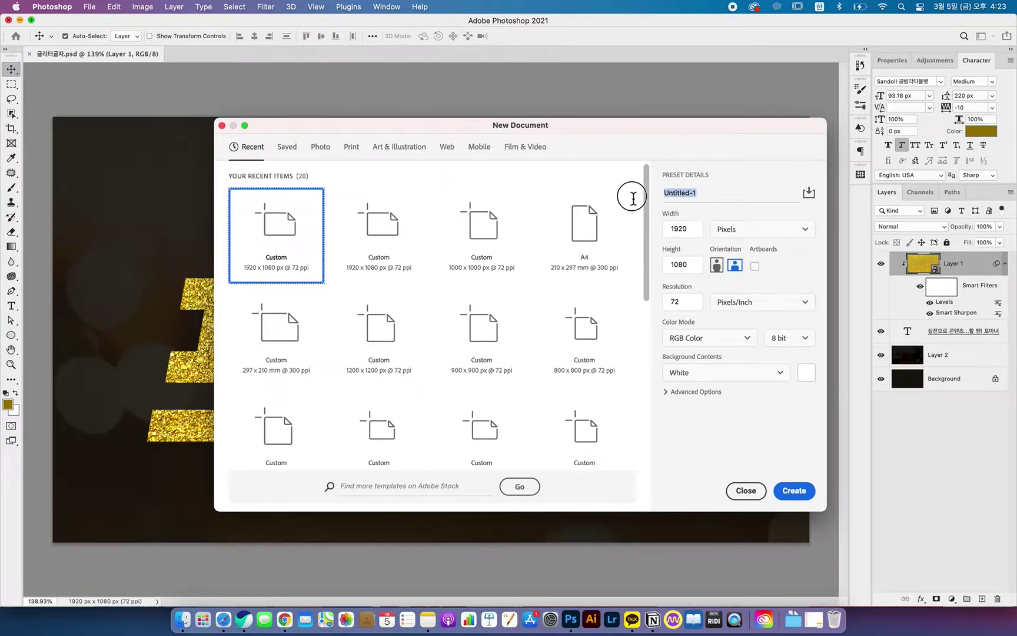
pyautogui.write('ㄱ')
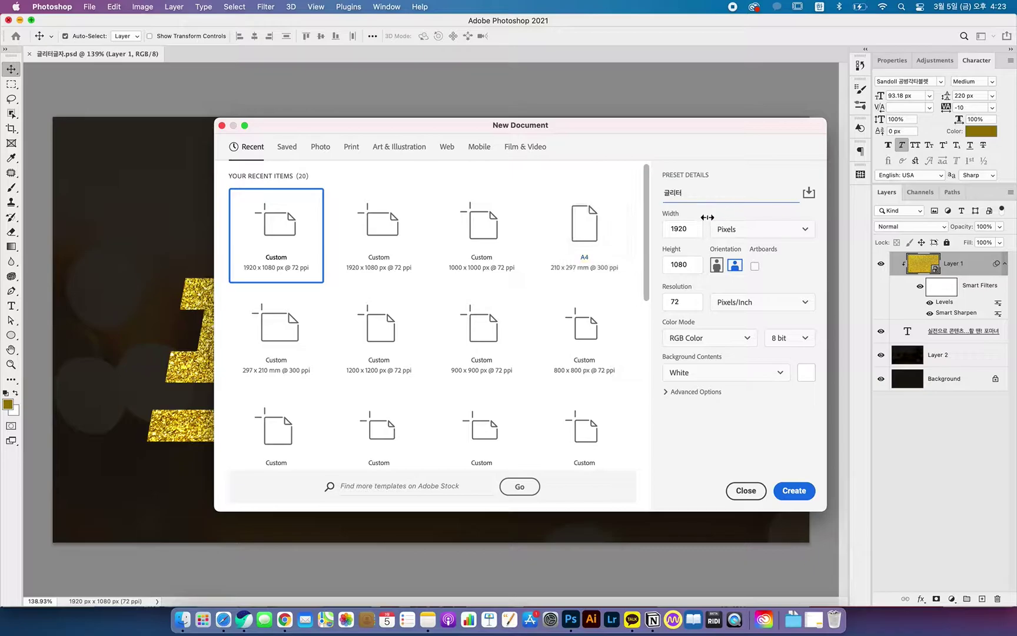
pyautogui.click(762, 244)
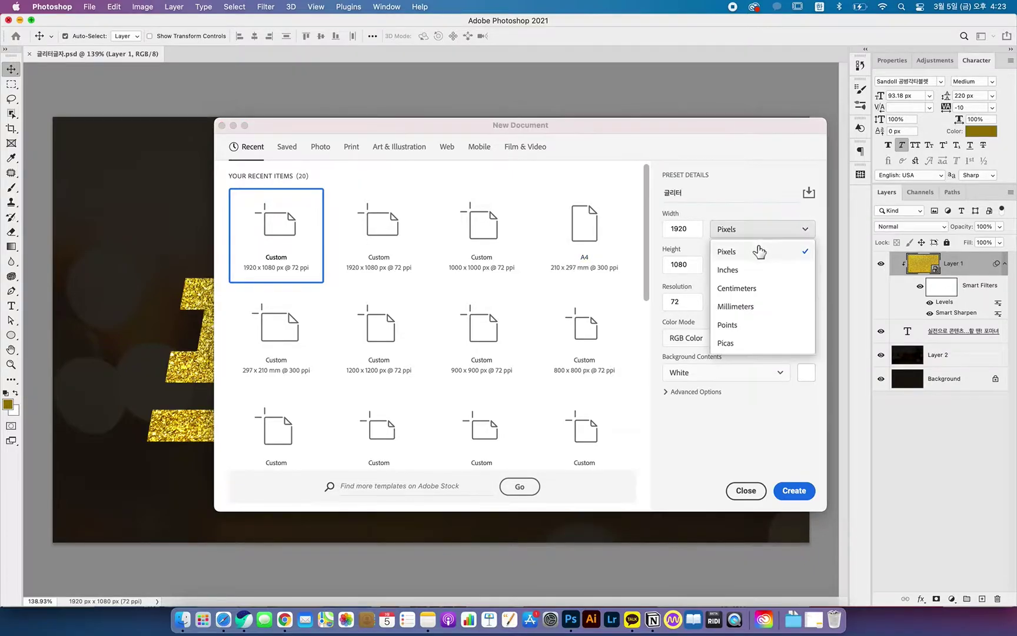
pyautogui.click(760, 250)
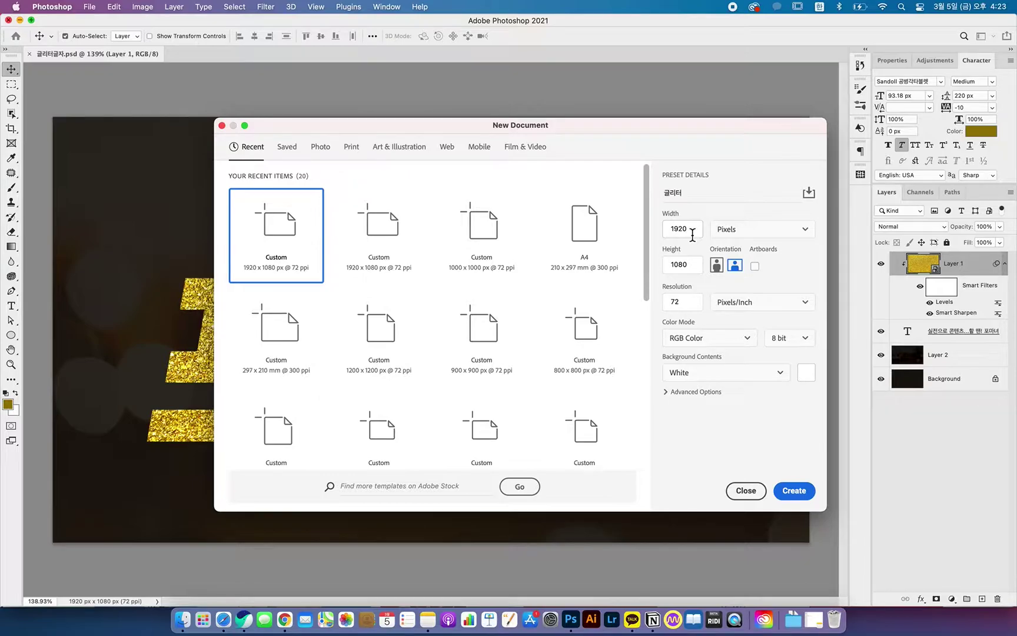
# Create the document at 1920 × 1080 pixels, 72 pixels/inch, in RGB Color with a white background
pyautogui.doubleClick(662, 265)
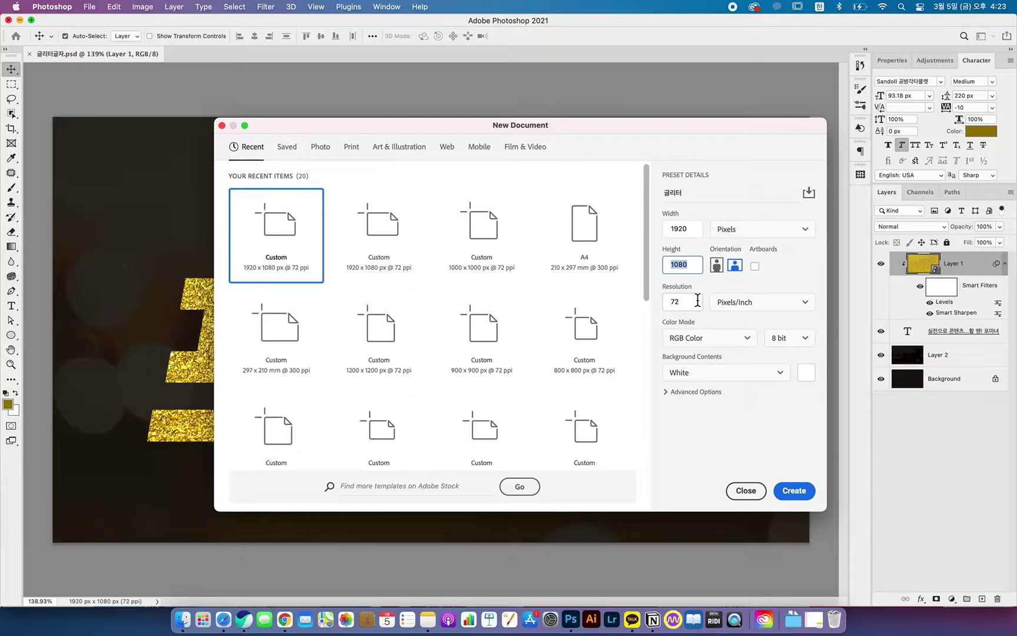
pyautogui.moveTo(694, 304); pyautogui.dragTo(663, 301)
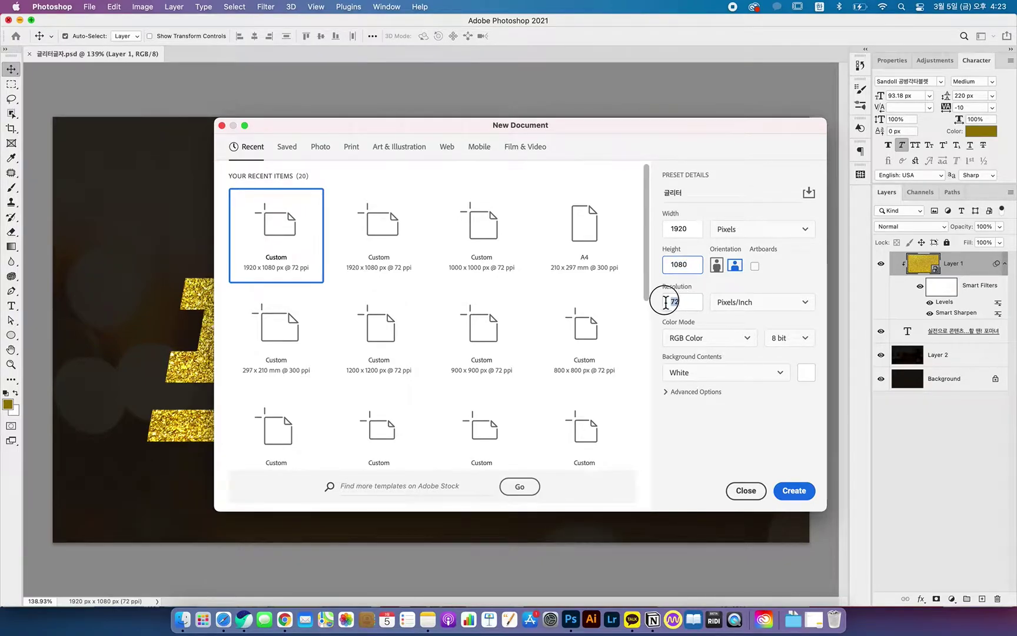
pyautogui.click(701, 338)
pyautogui.click(694, 401)
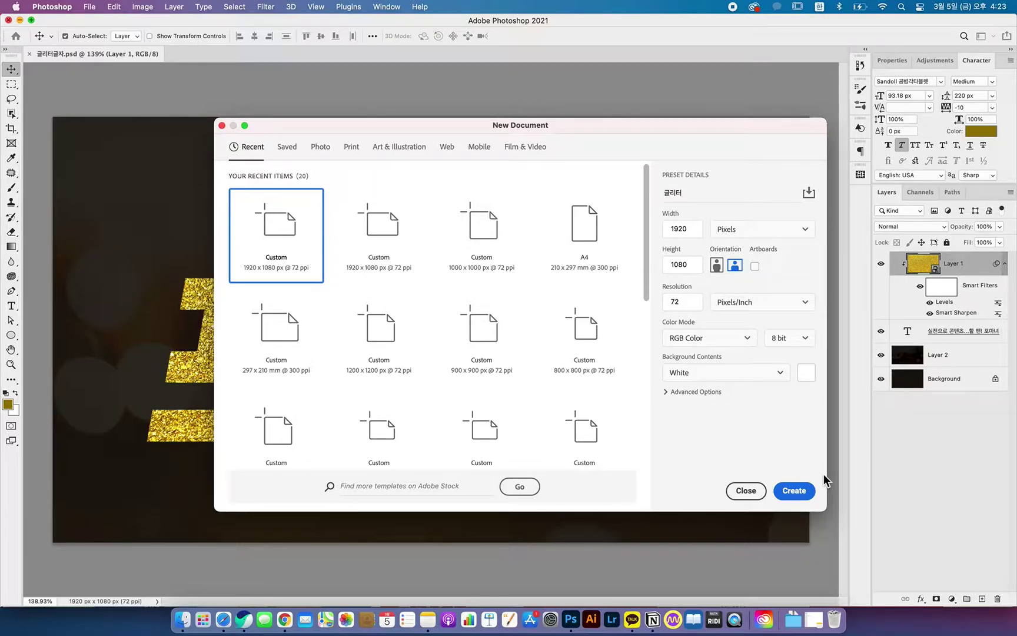
pyautogui.click(795, 491)
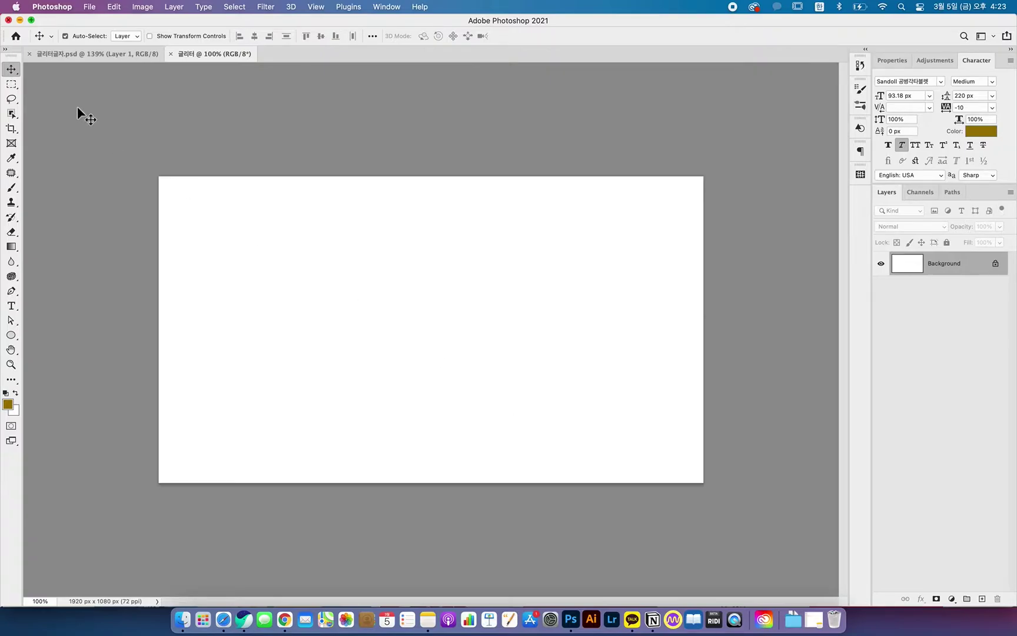
# In 글리터글자.psd, hide Layer 1, the text layer and Layer 2 so only the Background layer is shown
pyautogui.click(69, 59)
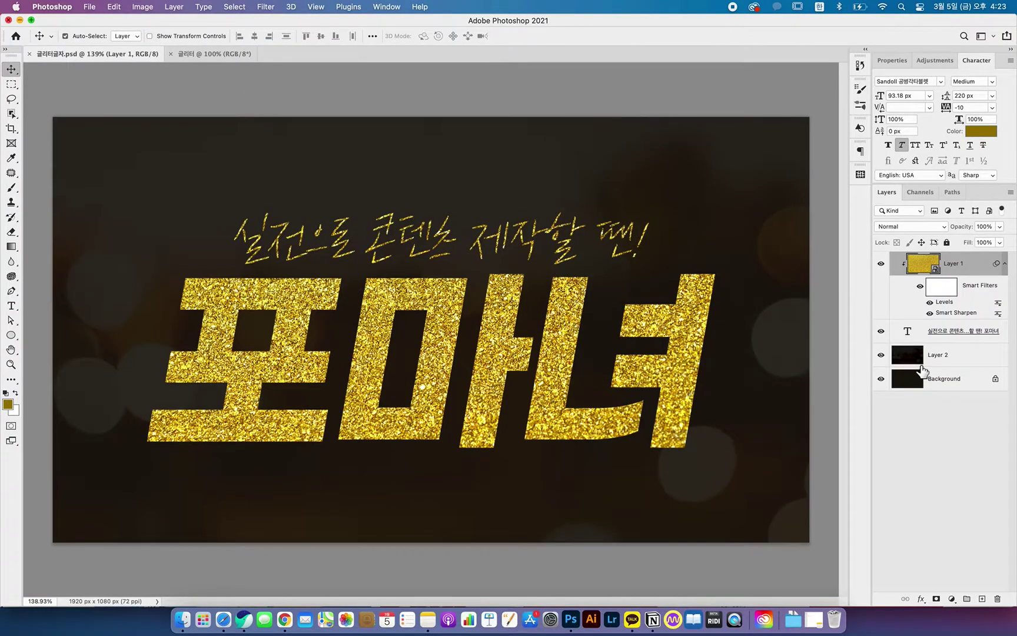
pyautogui.click(886, 317)
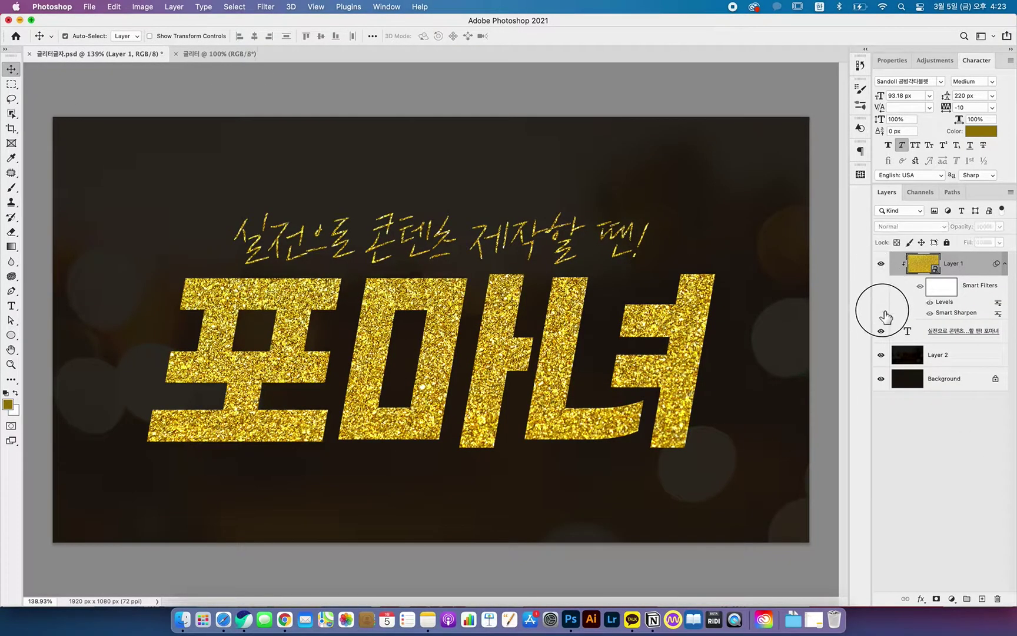
pyautogui.click(884, 271)
pyautogui.moveTo(885, 271); pyautogui.dragTo(886, 355)
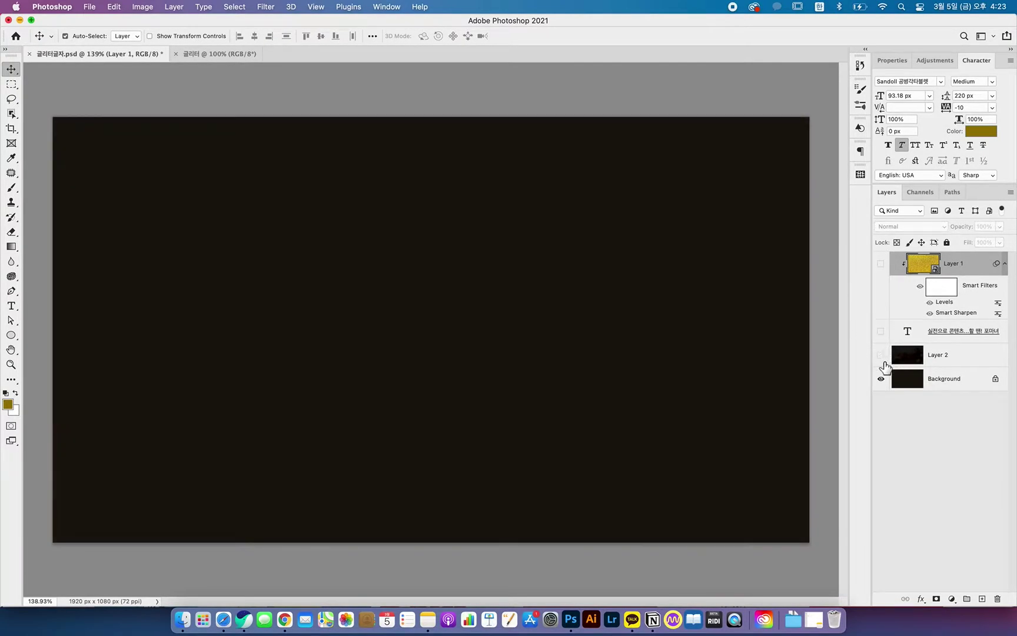
# In the example file, toggle the Background layer and Layer 2 to compare them, leaving both shown
pyautogui.click(882, 378)
pyautogui.click(881, 379)
pyautogui.click(883, 356)
pyautogui.click(883, 355)
pyautogui.click(883, 356)
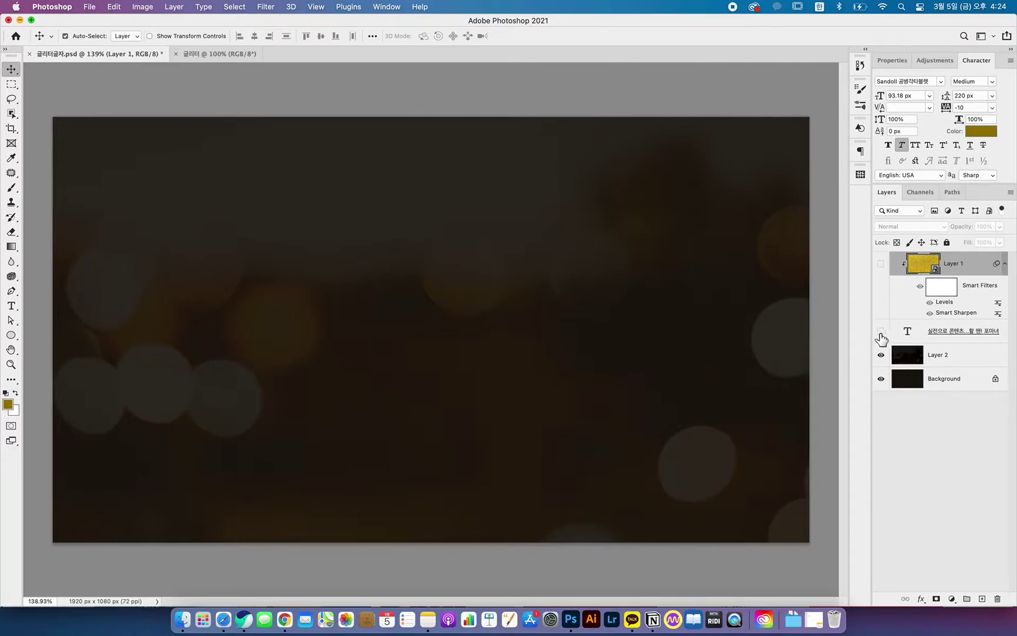
# Show the text layer and Layer 1, and release and reapply Layer 1's clipping mask to examine how the glitter fills the text
pyautogui.click(881, 332)
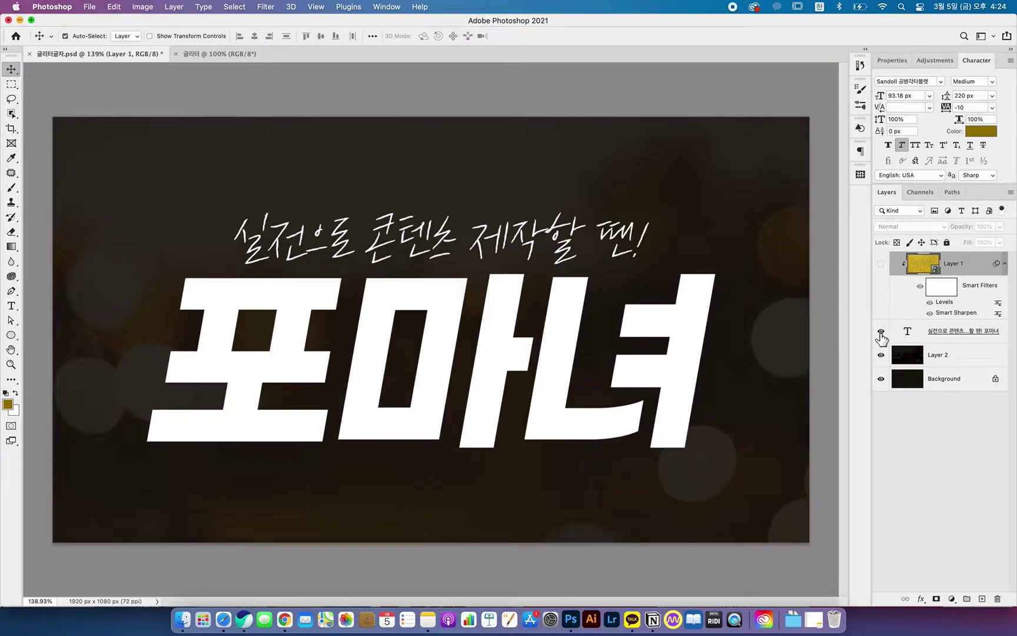
pyautogui.click(883, 265)
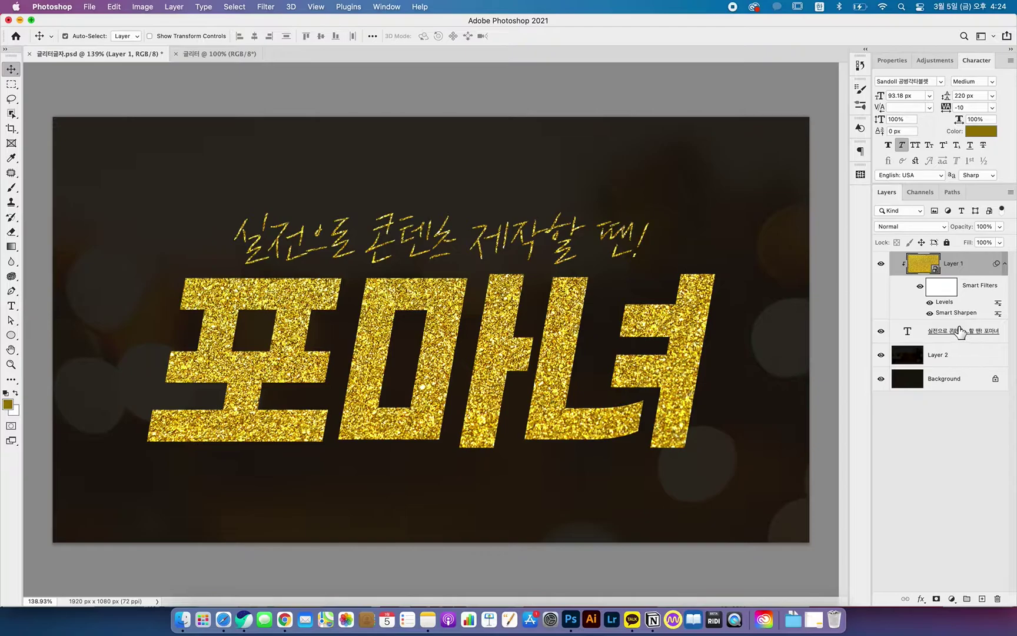
pyautogui.keyDown('alt'); pyautogui.click(959, 322); pyautogui.keyUp('alt')
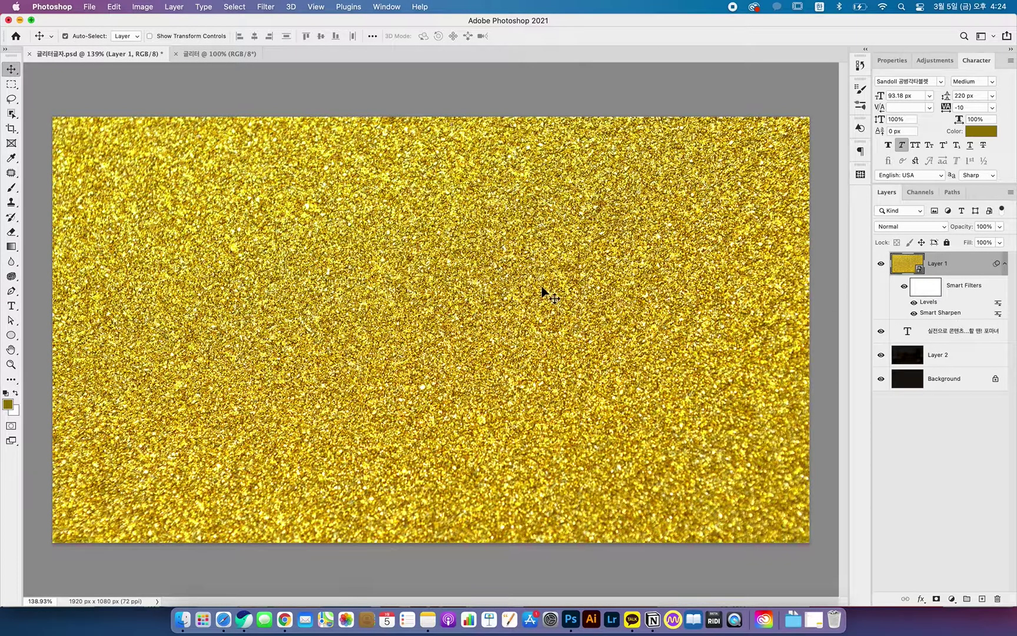
pyautogui.keyDown('alt'); pyautogui.click(973, 321); pyautogui.keyUp('alt')
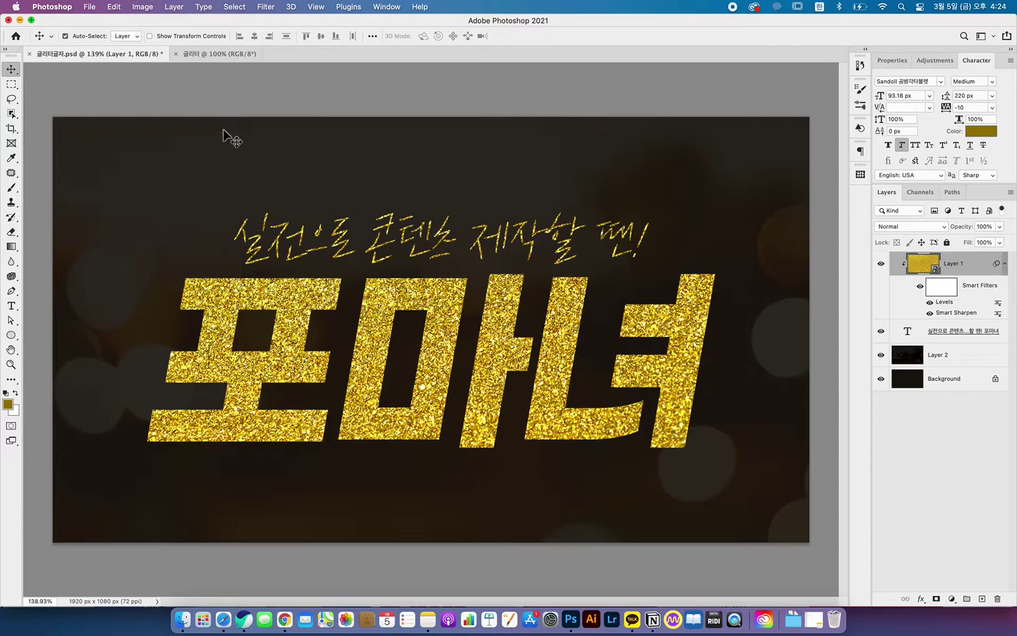
# In the 글리터 document, add a text layer reading "실전으로 콘텐츠 만들 땐!" with "포마녀" on the second line
pyautogui.click(229, 54)
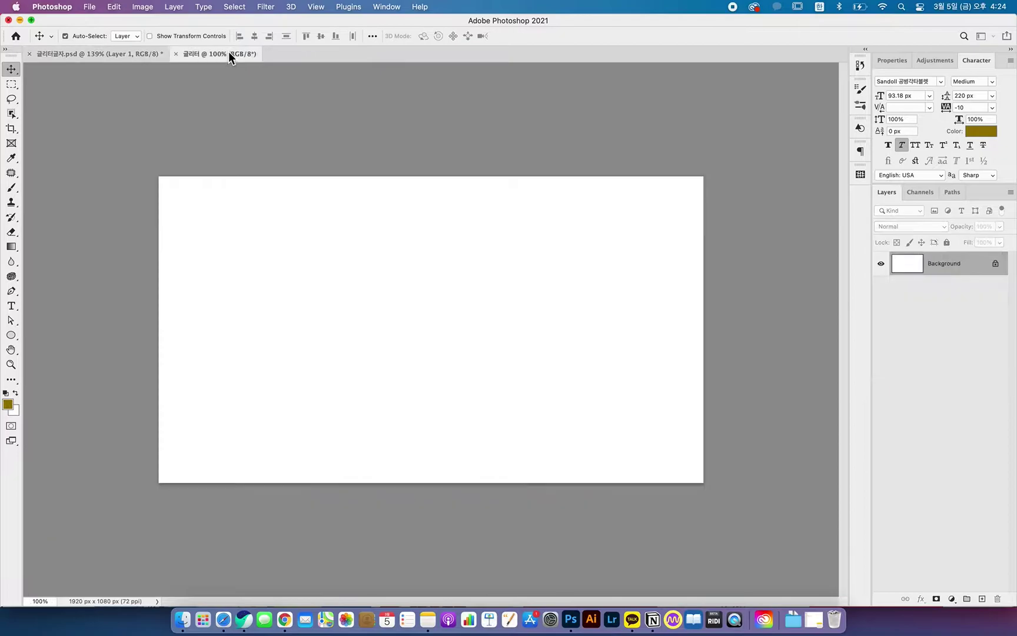
pyautogui.click(12, 306)
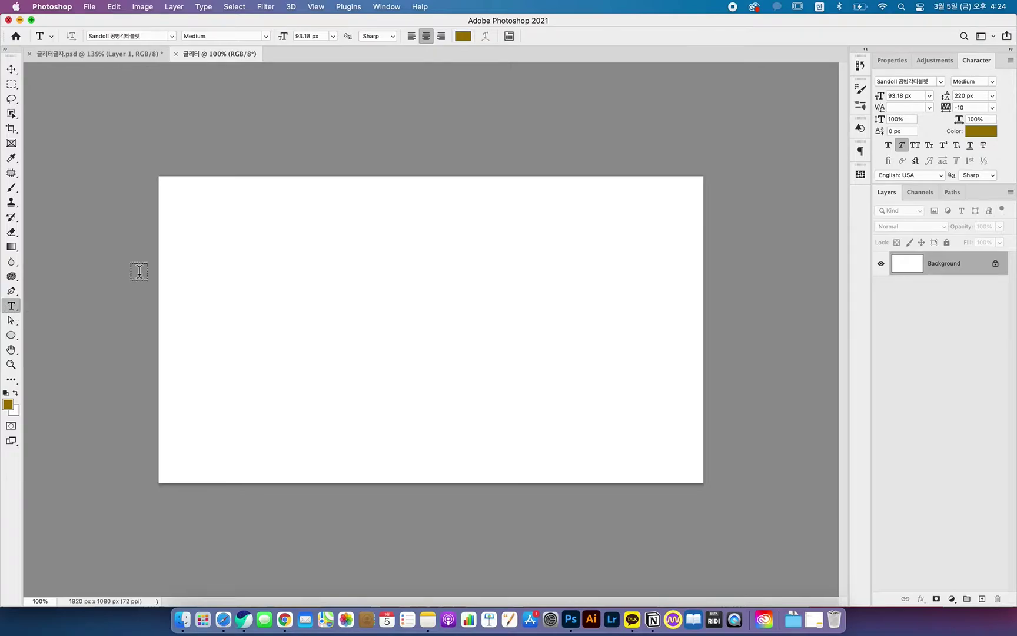
pyautogui.click(278, 269)
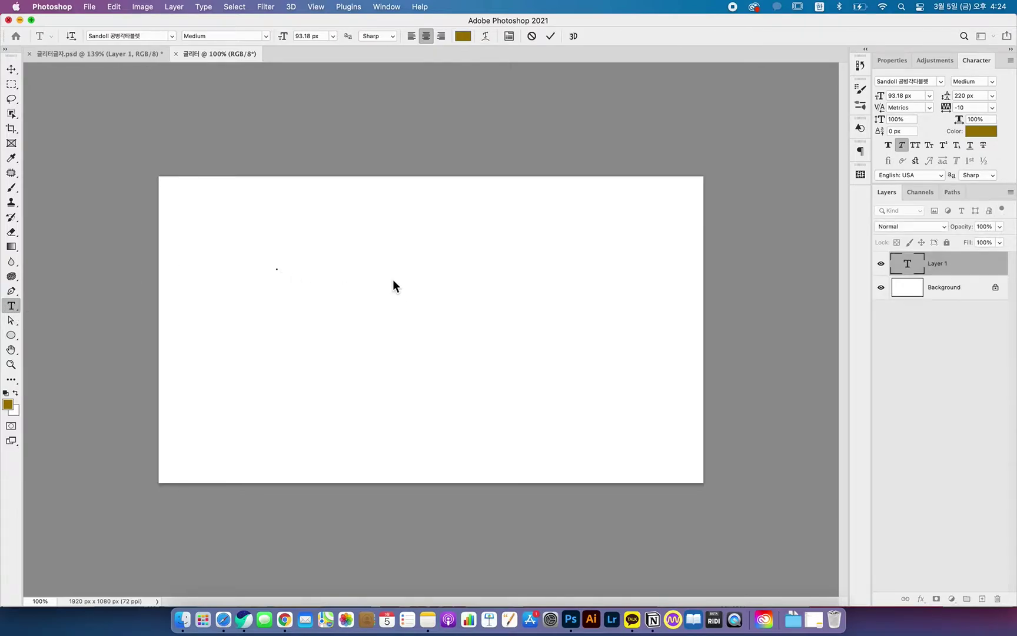
pyautogui.write('실저')
pyautogui.write('ㄴ으로 콘텐')
pyautogui.write('츠 ㅁ')
pyautogui.write('ㅏㄴ들 땐')
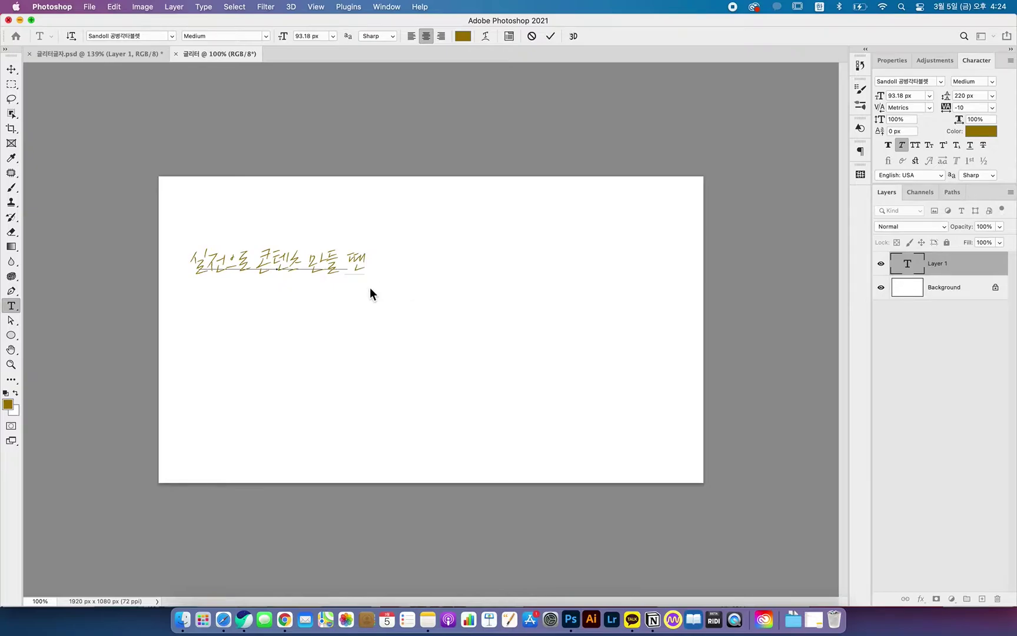
pyautogui.write('!')
pyautogui.write('마나ㅋ')
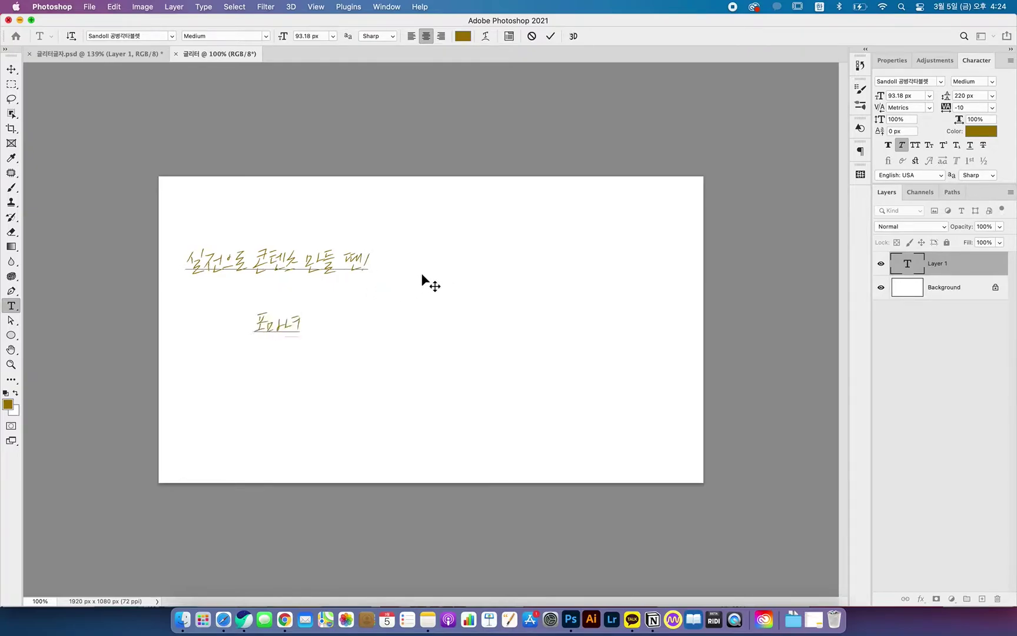
# Check the wording in the example file and change the end of the first text line to "제작할 땐!"
pyautogui.click(132, 54)
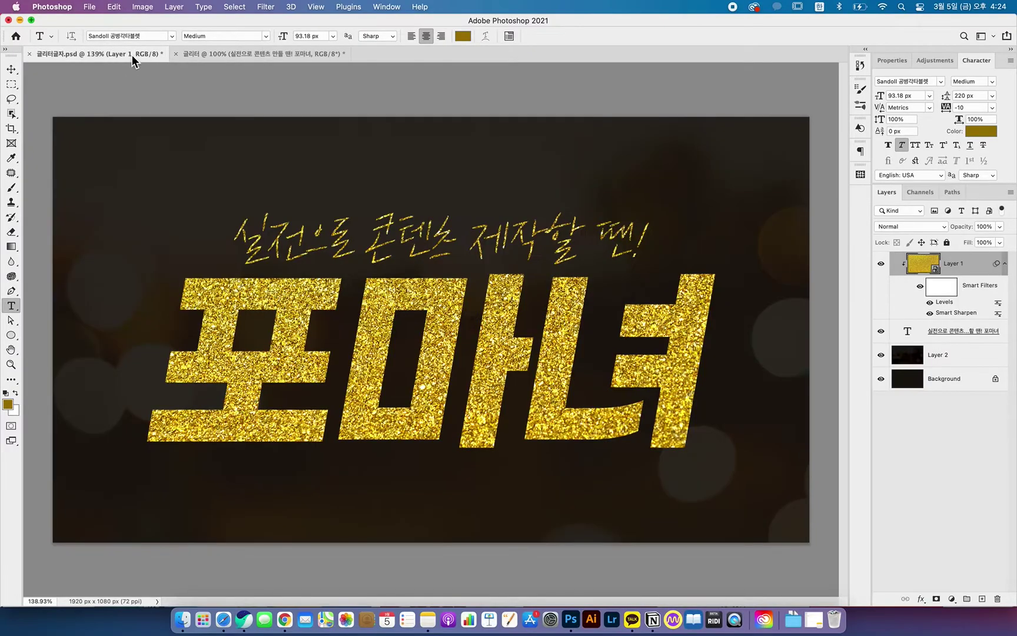
pyautogui.click(241, 53)
pyautogui.moveTo(304, 267); pyautogui.dragTo(335, 268)
pyautogui.write('제작할 땐!')
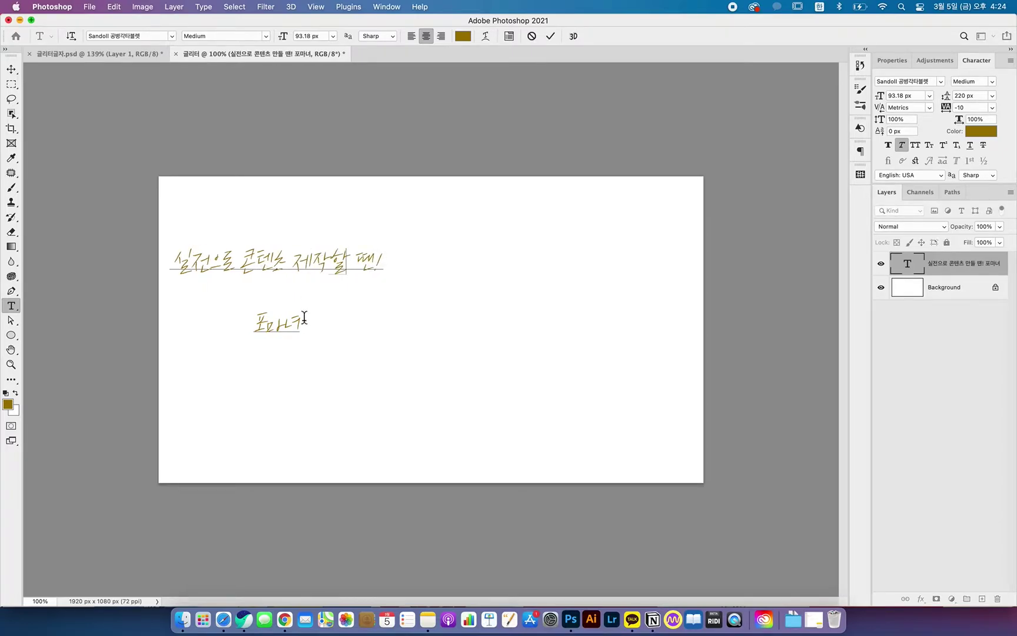
pyautogui.moveTo(304, 323); pyautogui.dragTo(254, 321)
pyautogui.press('ctrl+super+space')
pyautogui.hotkey('ctrl', 'Up')
pyautogui.click(823, 379)
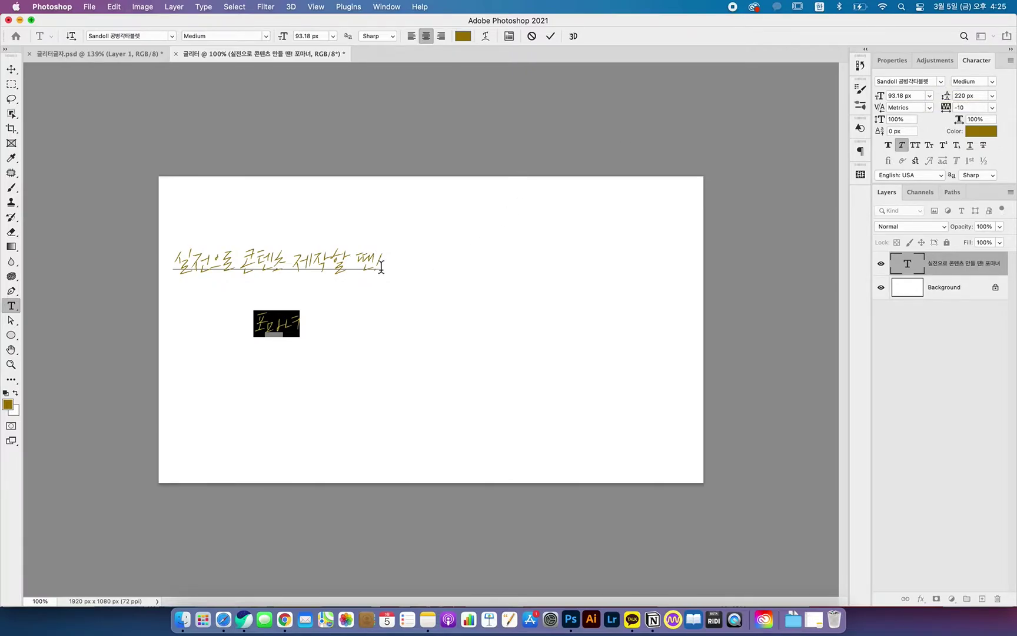
pyautogui.moveTo(381, 267); pyautogui.dragTo(140, 266)
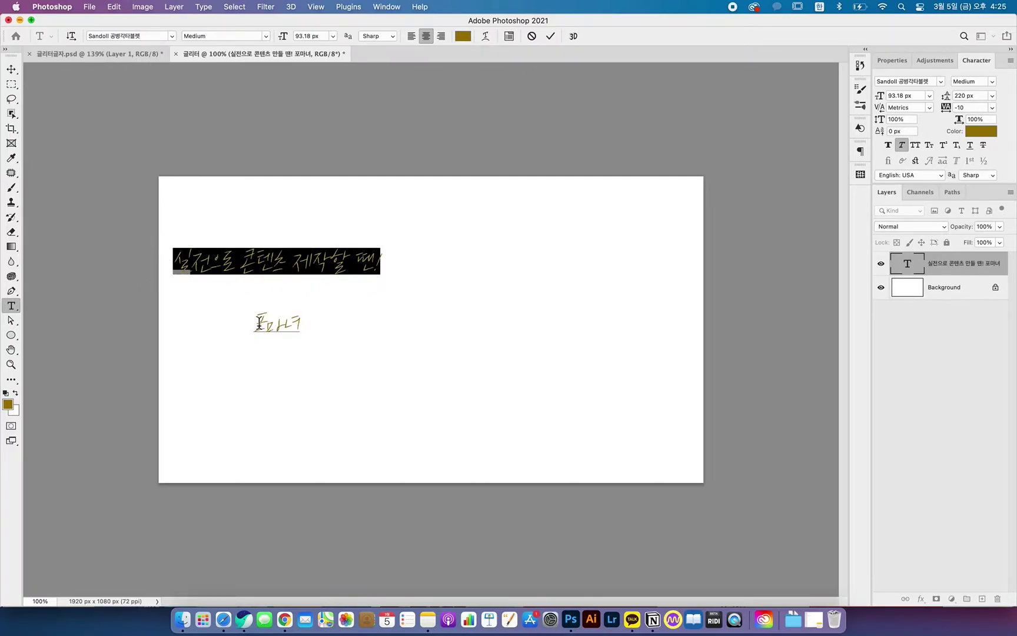
# Set the font of the second line, 포마녀, to G마켓 산스 Bold
pyautogui.moveTo(259, 323); pyautogui.dragTo(372, 328)
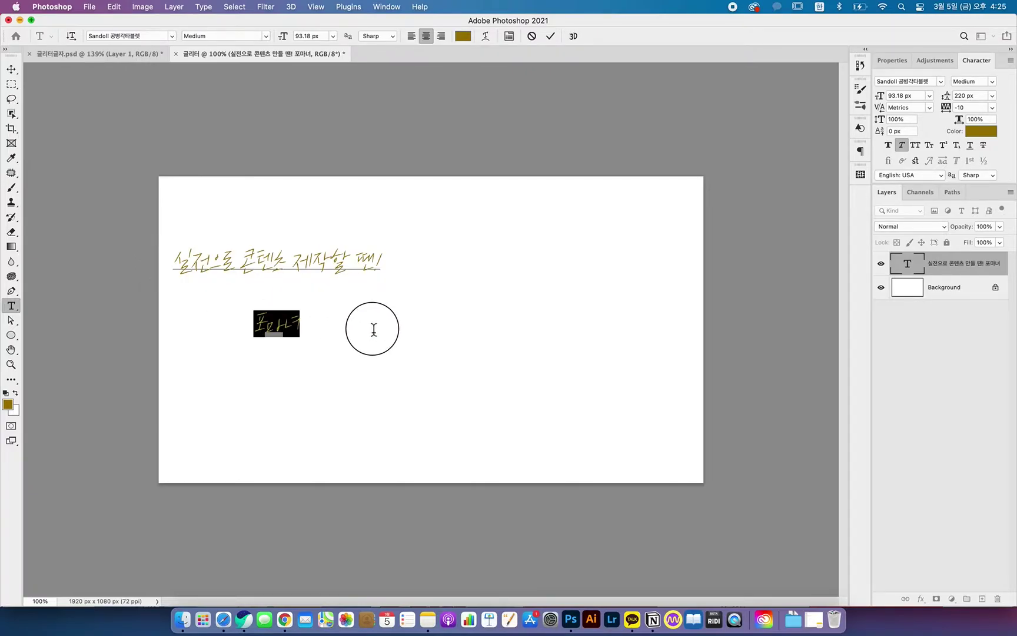
pyautogui.click(941, 81)
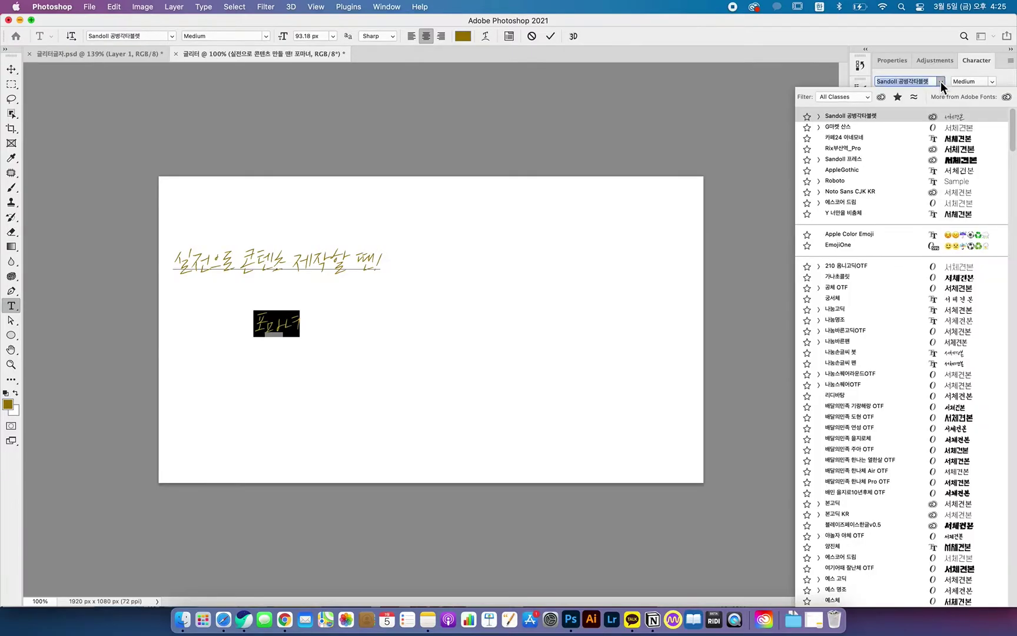
pyautogui.click(930, 131)
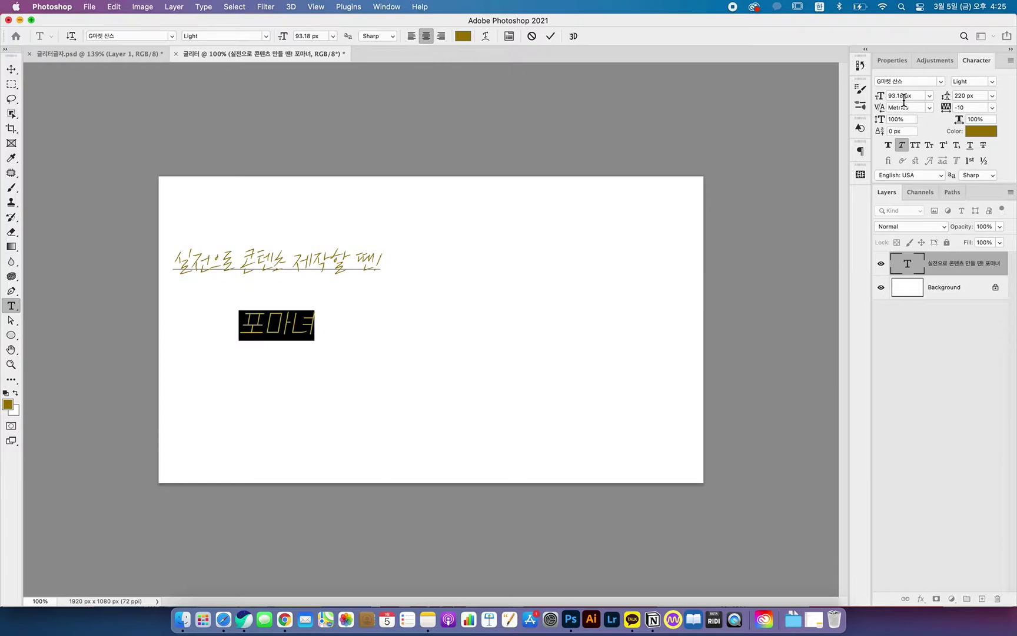
pyautogui.click(992, 82)
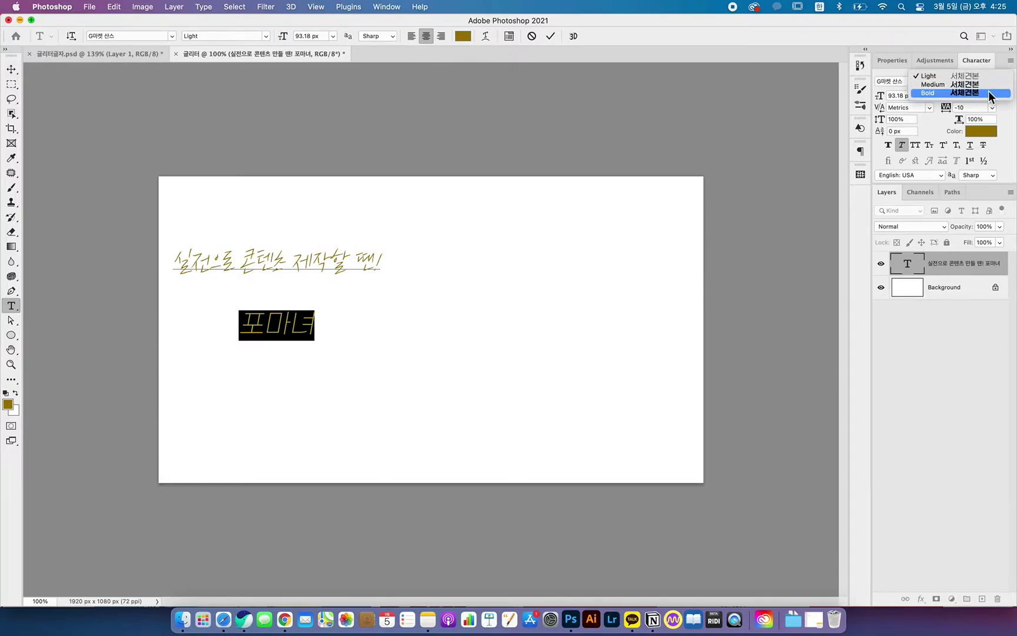
pyautogui.click(989, 94)
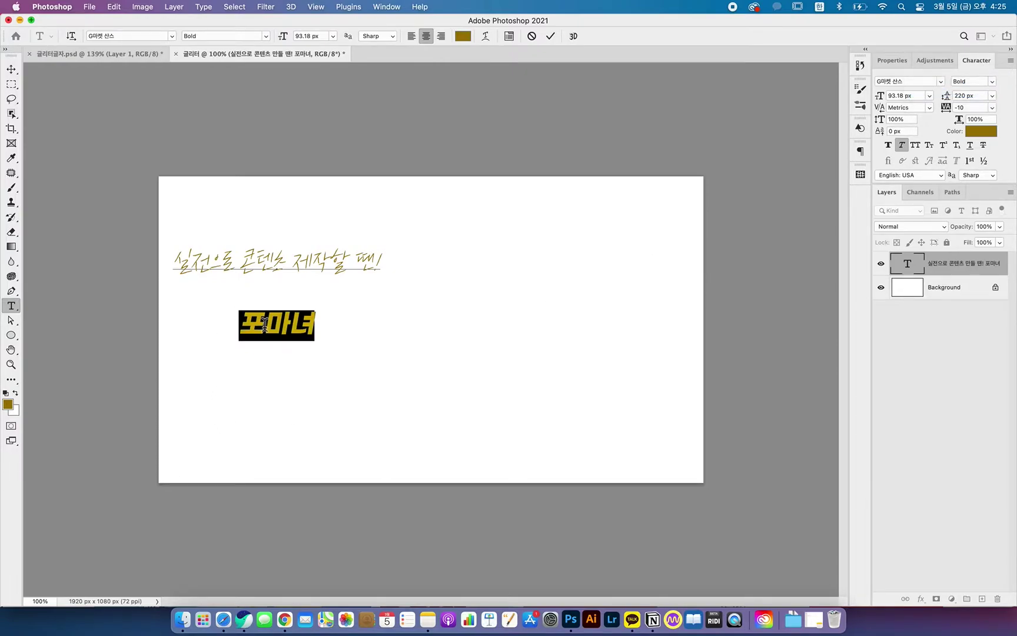
# Enlarge the 포마녀 line to 263 px, and turn Faux Italic off and back on to compare the slant
pyautogui.click(915, 99)
pyautogui.write('120')
pyautogui.press('Return')
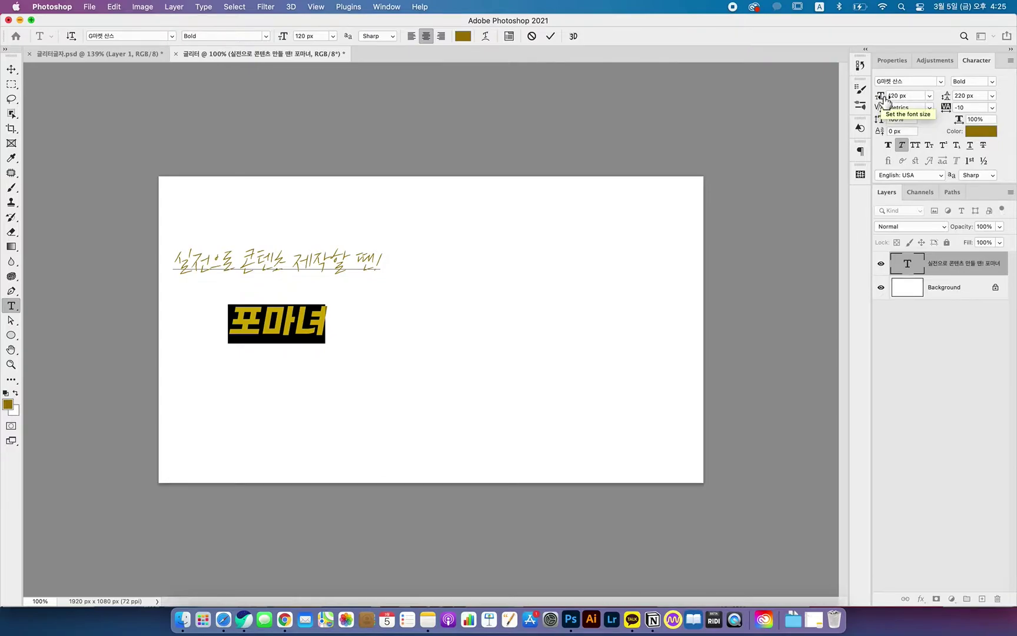
pyautogui.moveTo(883, 97); pyautogui.dragTo(965, 82)
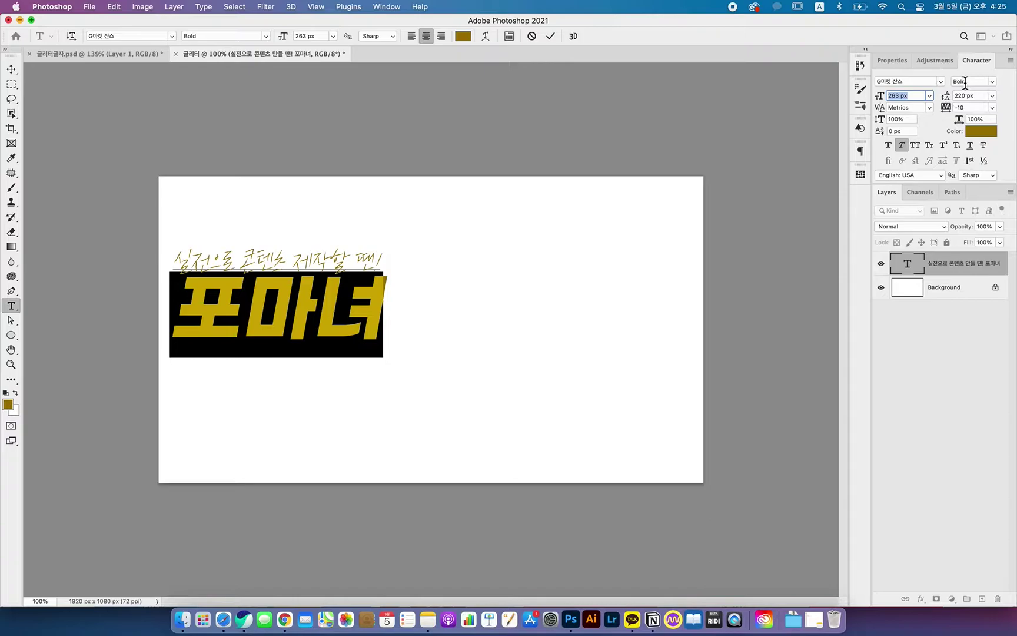
pyautogui.click(902, 146)
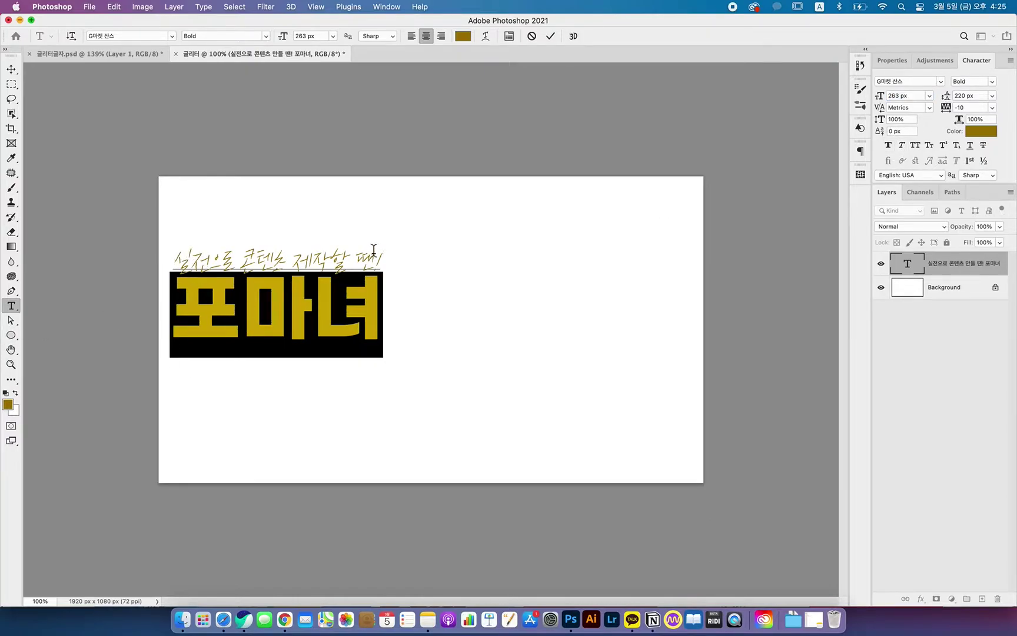
pyautogui.click(903, 146)
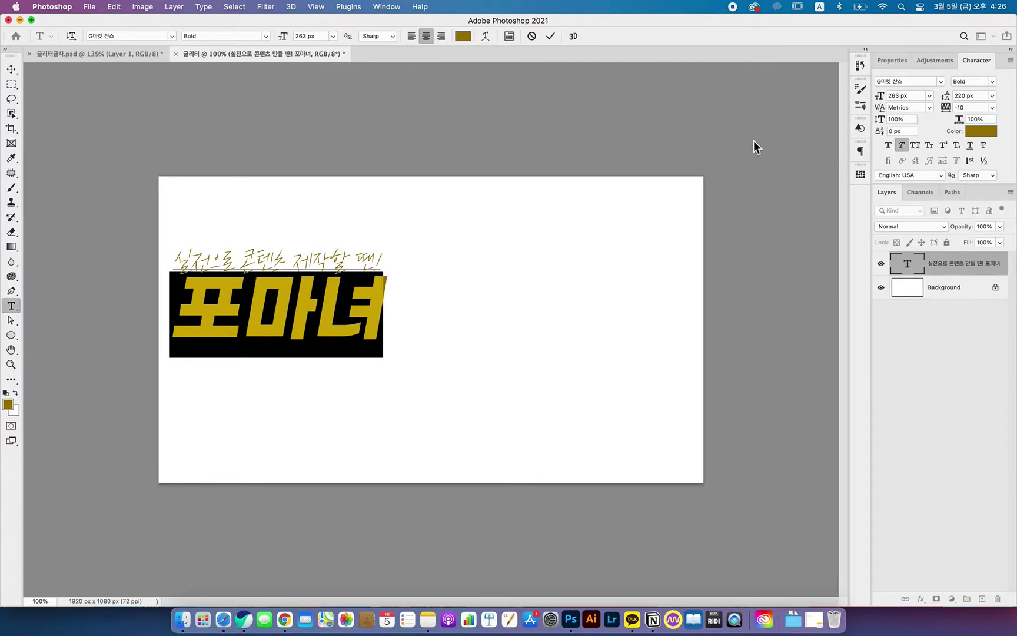
# Move the text block near the middle of the canvas and scale it proportionally to about 174%
pyautogui.click(13, 69)
pyautogui.moveTo(307, 304); pyautogui.dragTo(451, 339)
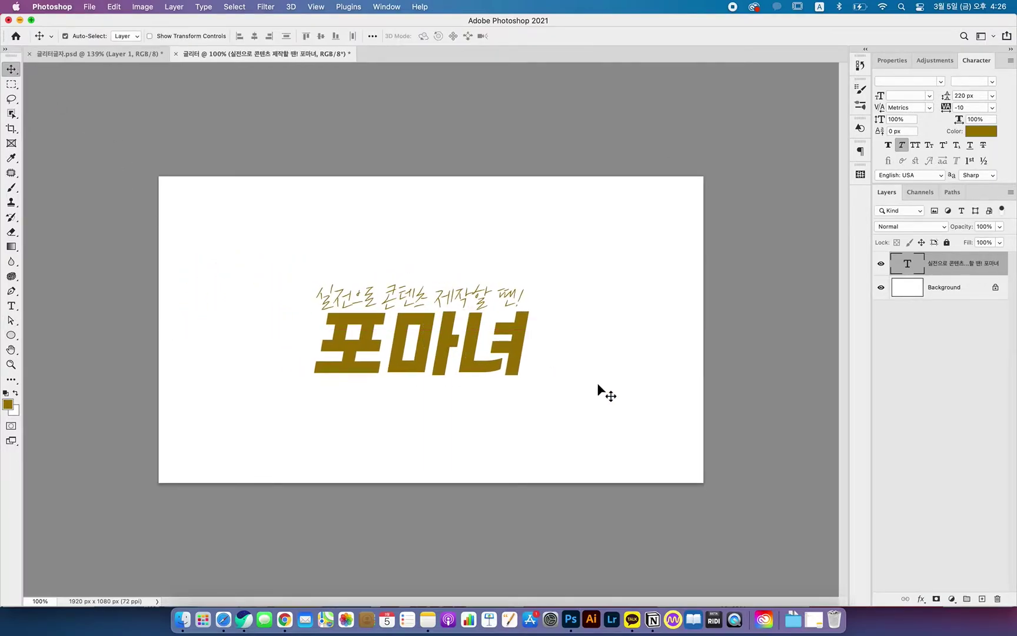
pyautogui.press('super+t')
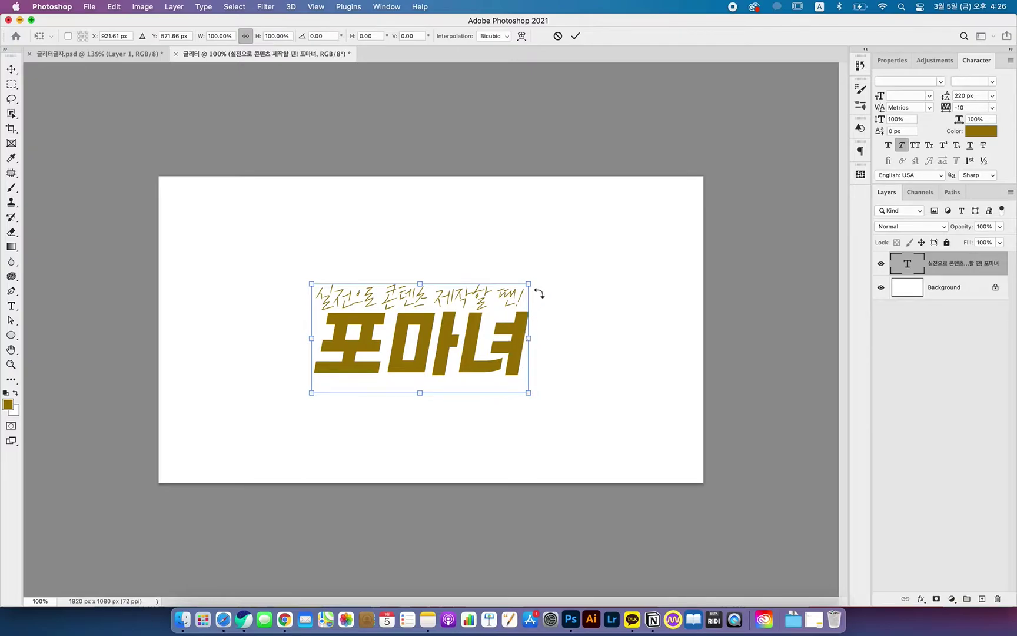
pyautogui.click(245, 35)
pyautogui.moveTo(531, 287); pyautogui.dragTo(640, 234)
pyautogui.press('cmd+z')
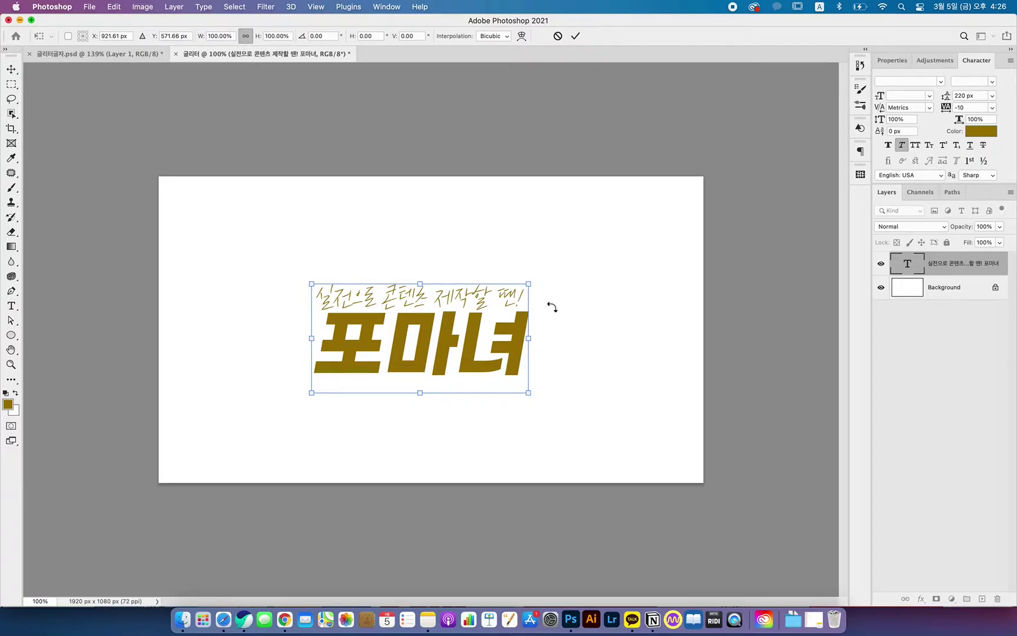
pyautogui.moveTo(534, 287); pyautogui.dragTo(614, 246)
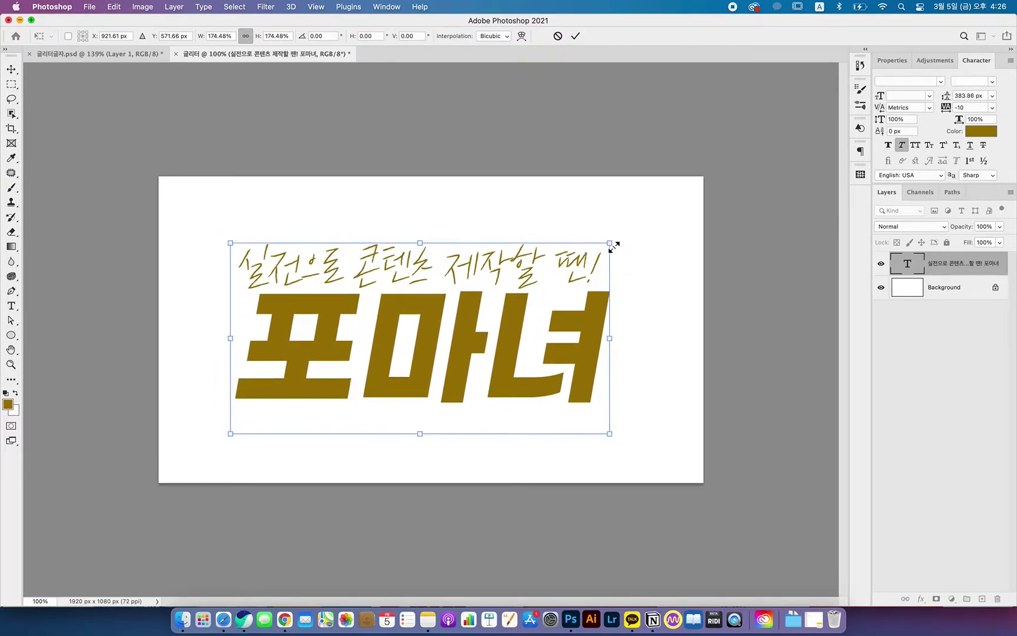
pyautogui.press('Return')
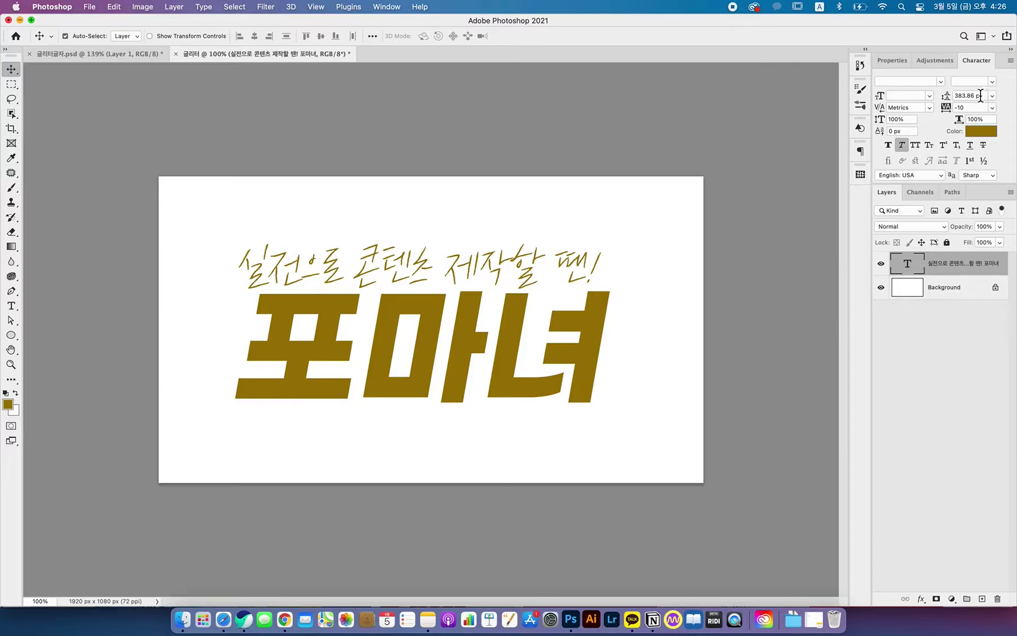
# Set the leading of the text layer to 400 px
pyautogui.click(979, 95)
pyautogui.press('BackSpace')
pyautogui.press('Return')
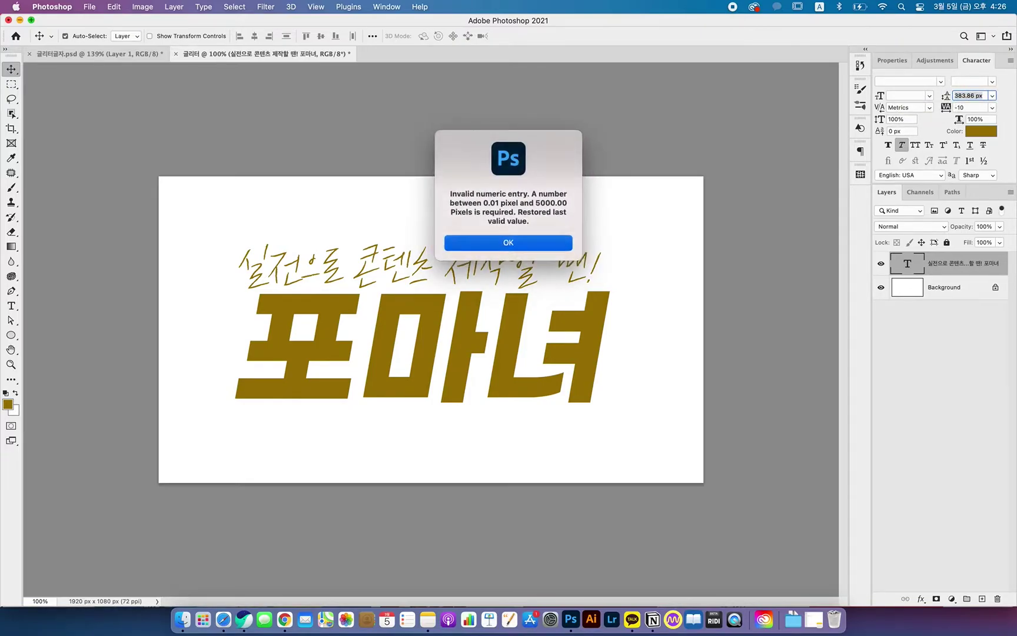
pyautogui.press('Return')
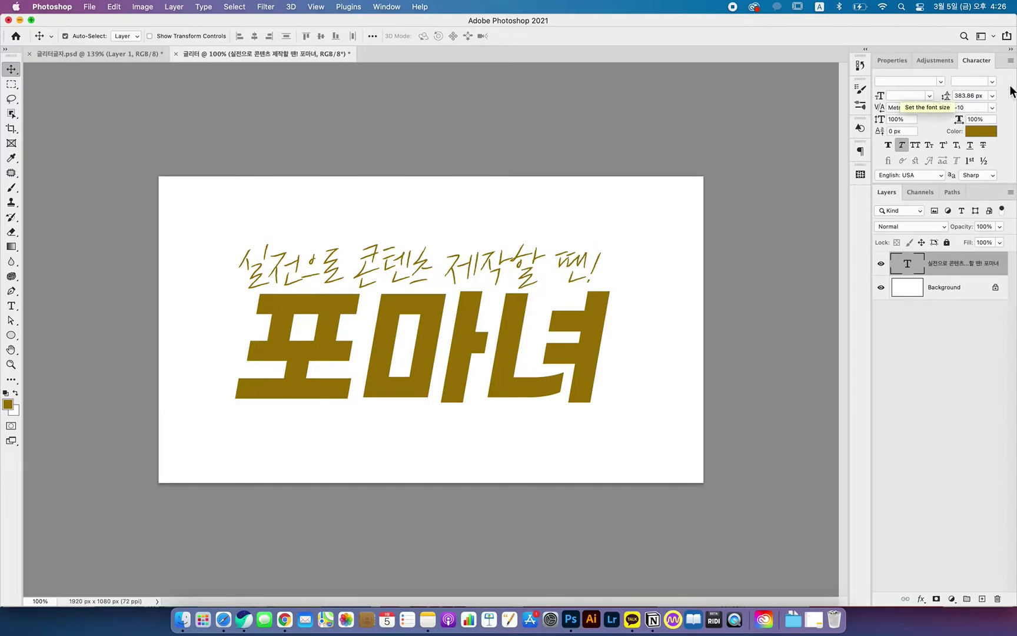
pyautogui.click(985, 96)
pyautogui.write('400')
pyautogui.press('Return')
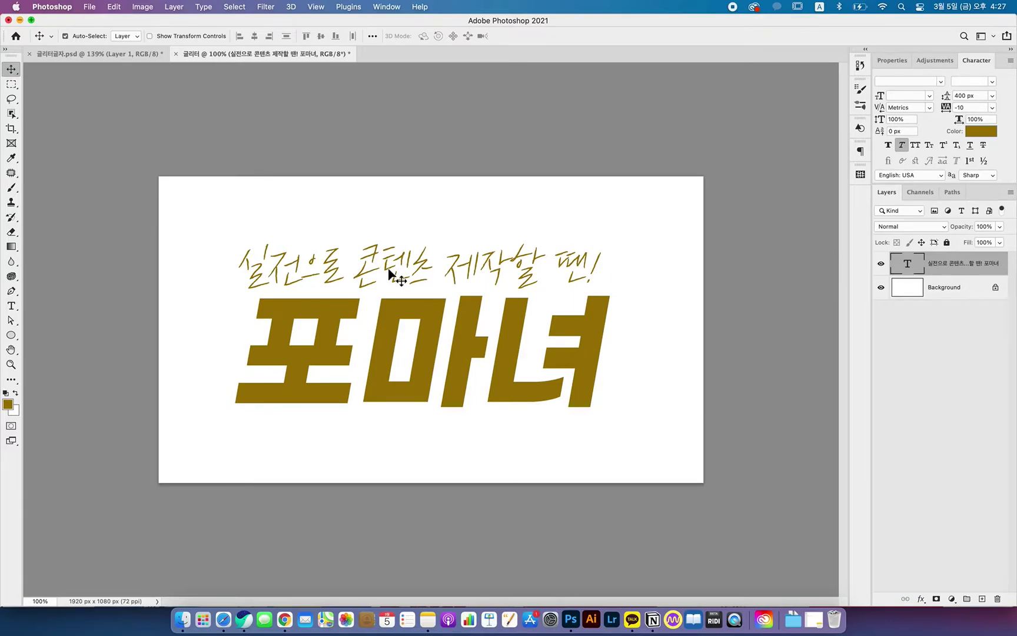
# Select the whole canvas and align the text layer to its horizontal center
pyautogui.press('super+a')
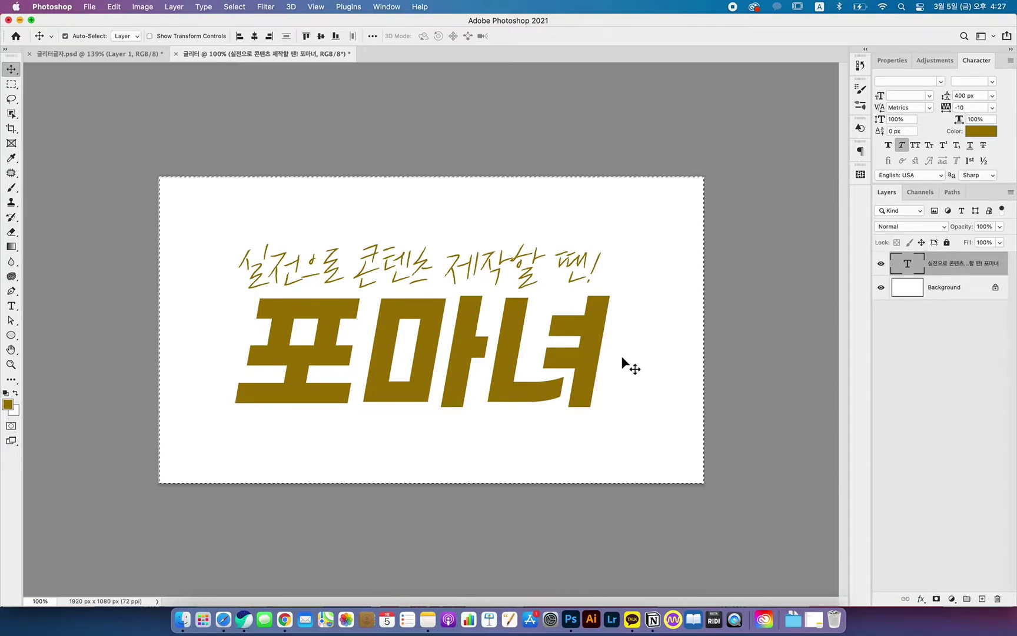
pyautogui.scroll(3, 622, 357)
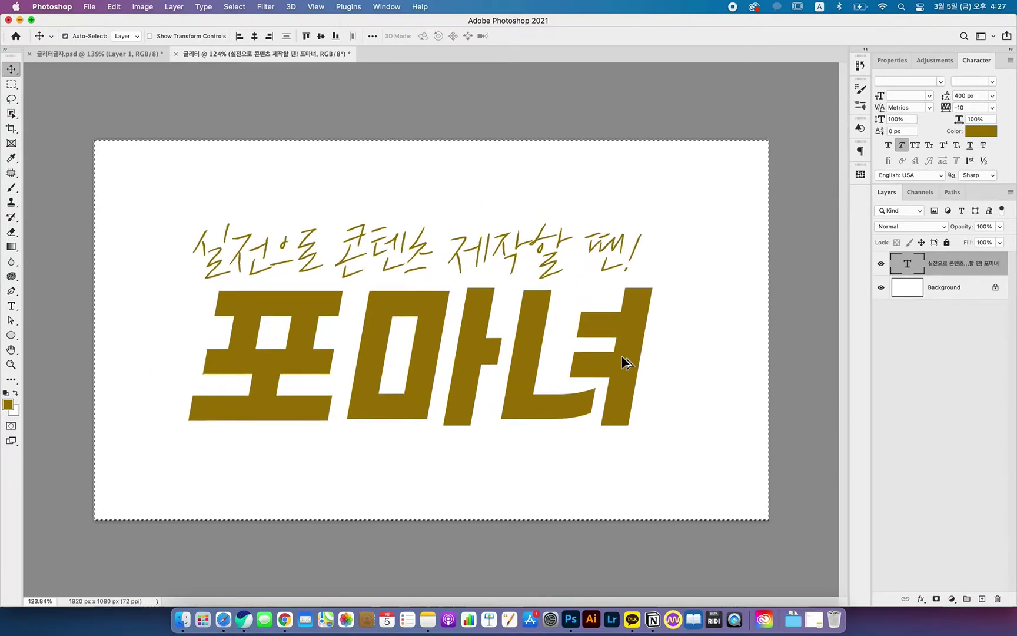
pyautogui.scroll(1, 622, 357)
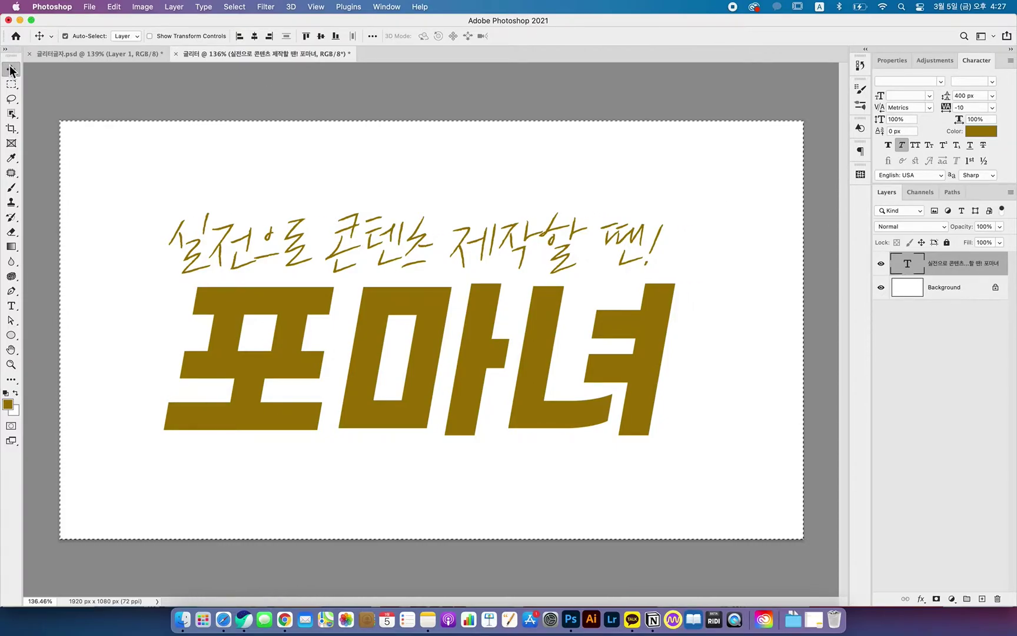
pyautogui.click(259, 37)
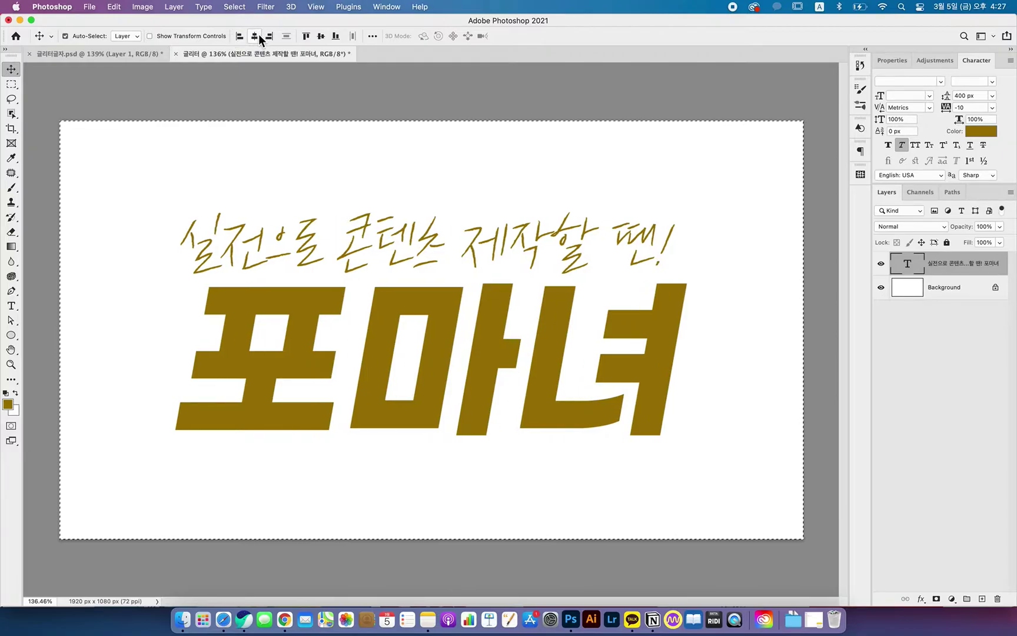
# Align the text layer to the vertical center of the canvas as well, and clear the canvas and layer selections
pyautogui.click(322, 36)
pyautogui.click(255, 35)
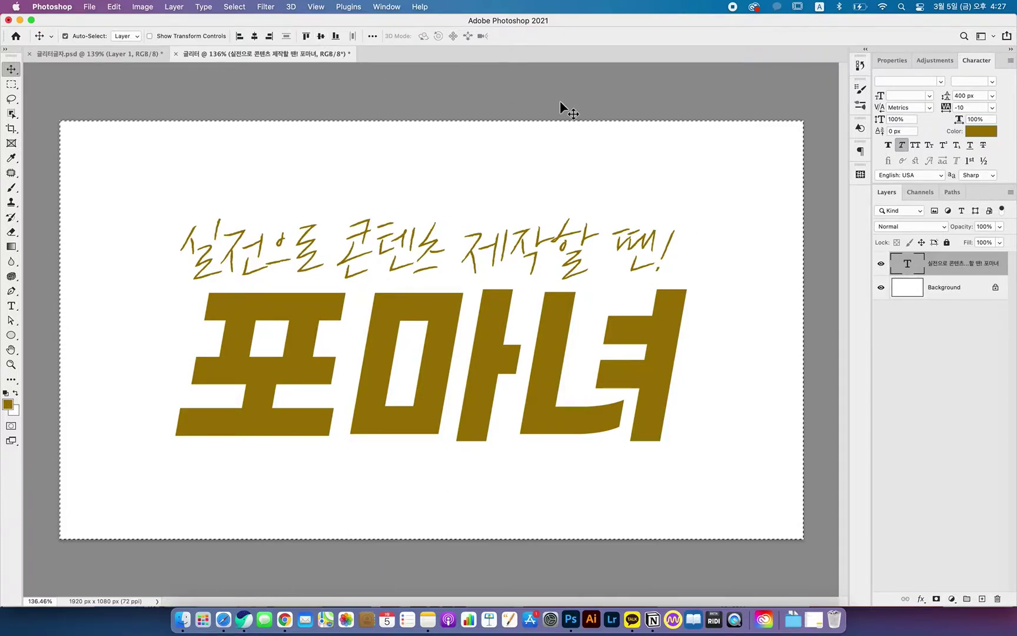
pyautogui.press('super+d')
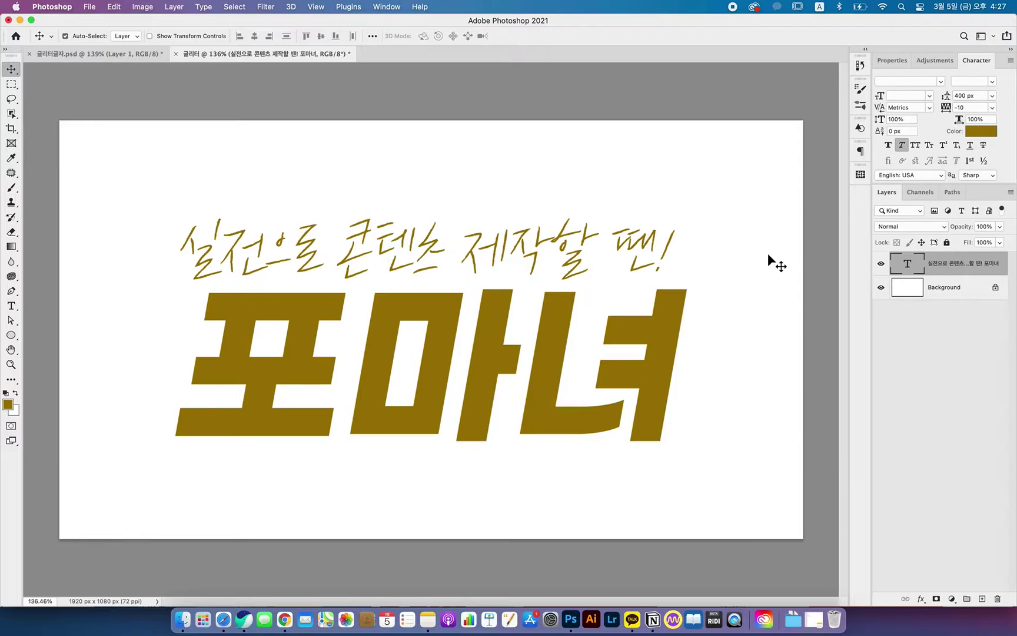
pyautogui.press('F11')
pyautogui.press('F11')
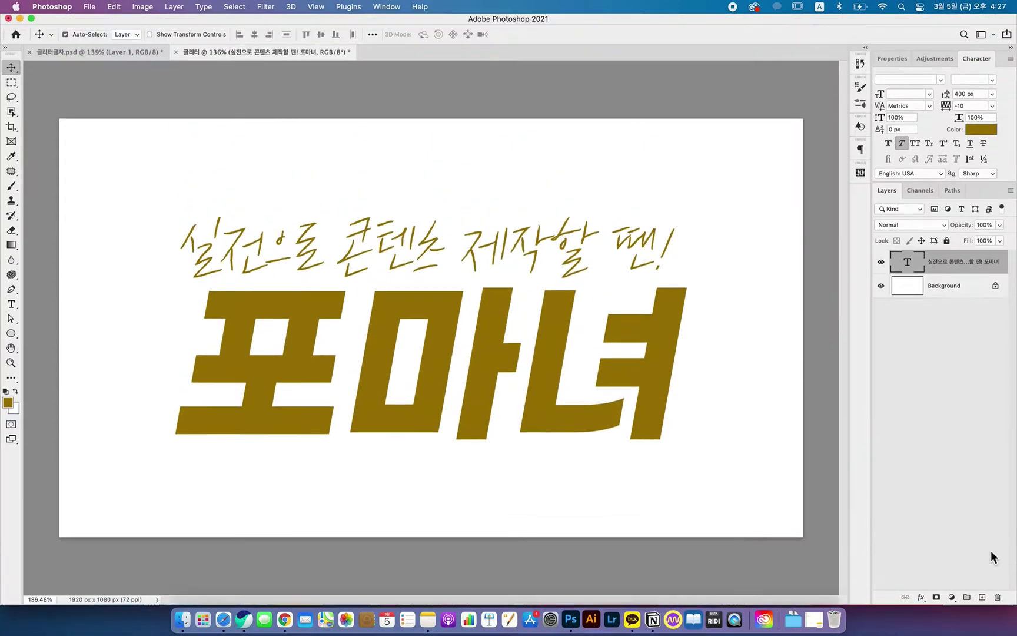
pyautogui.click(779, 355)
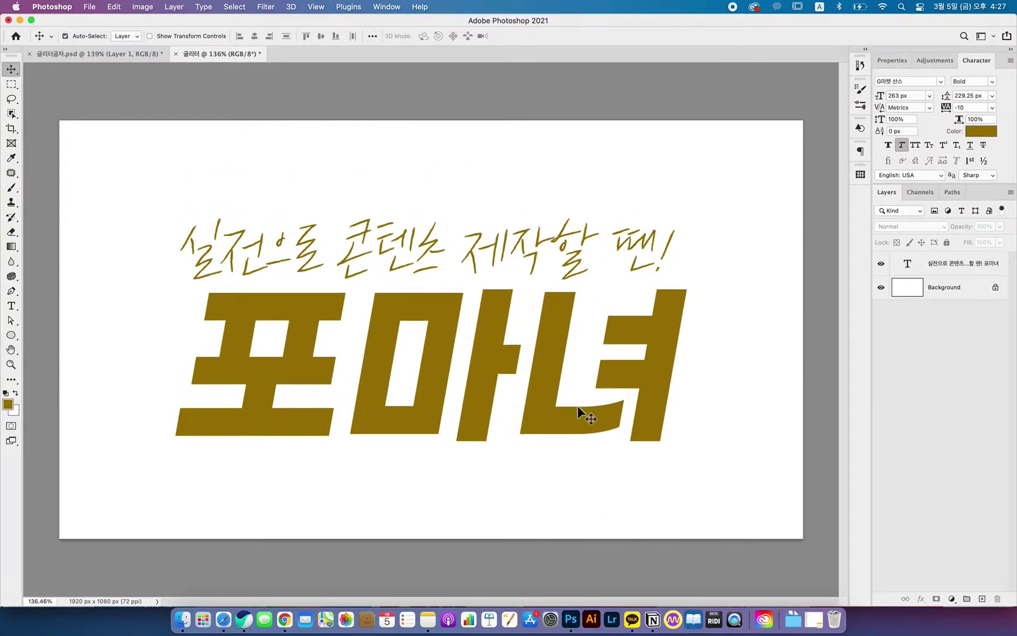
# Add a new layer directly above the Background layer and fill it with dark brown, #251a14
pyautogui.click(954, 293)
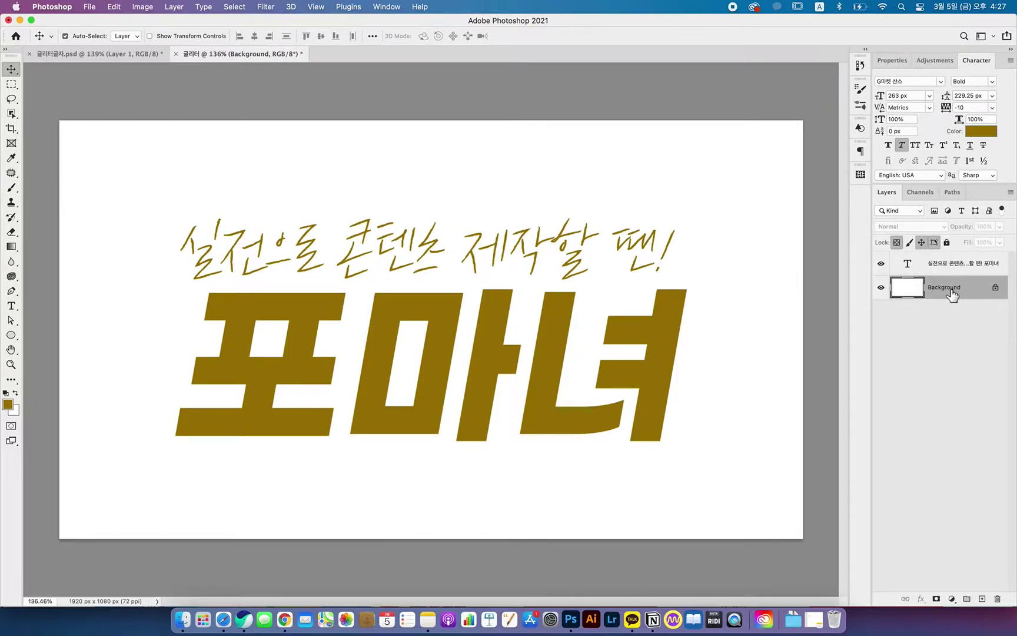
pyautogui.click(982, 599)
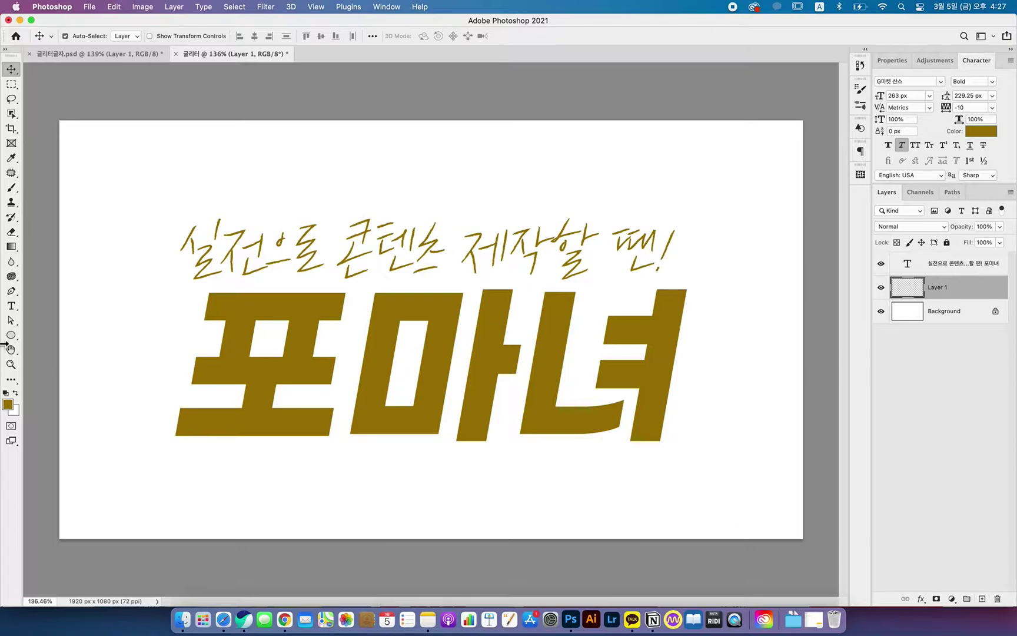
pyautogui.click(12, 406)
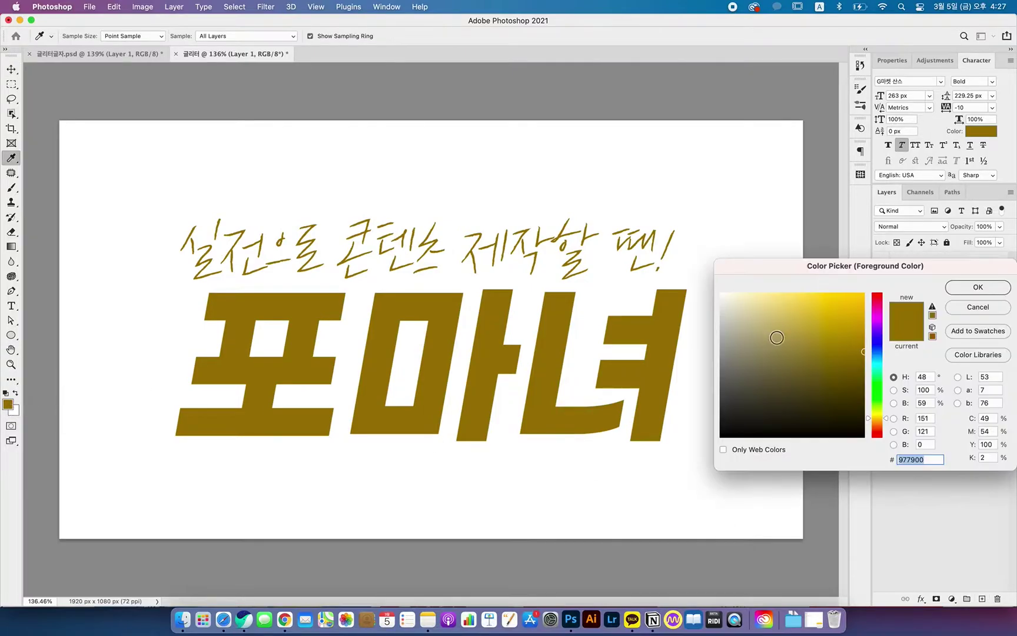
pyautogui.click(978, 307)
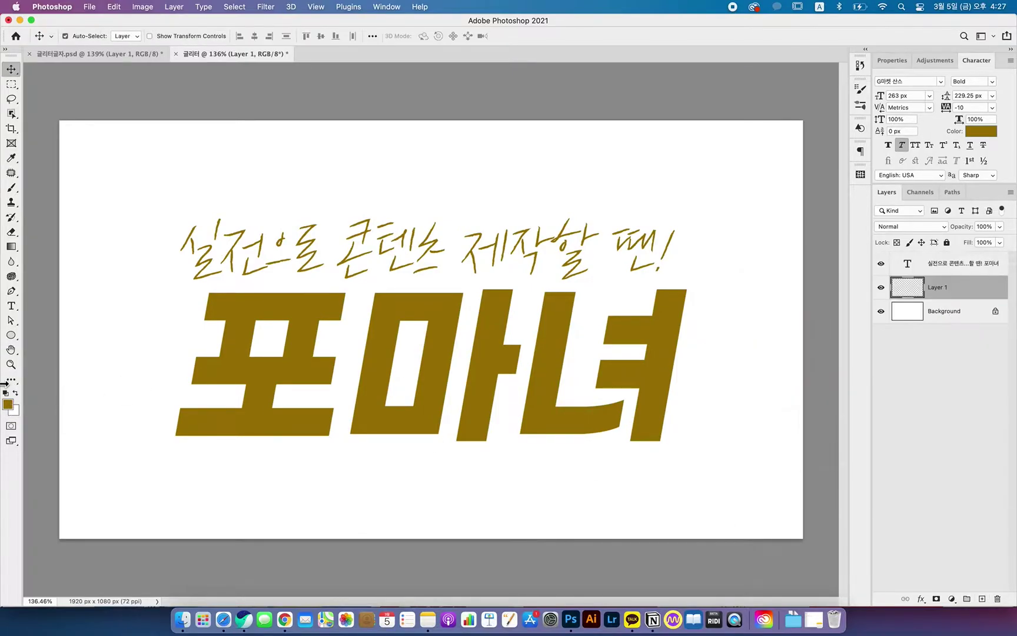
pyautogui.click(9, 405)
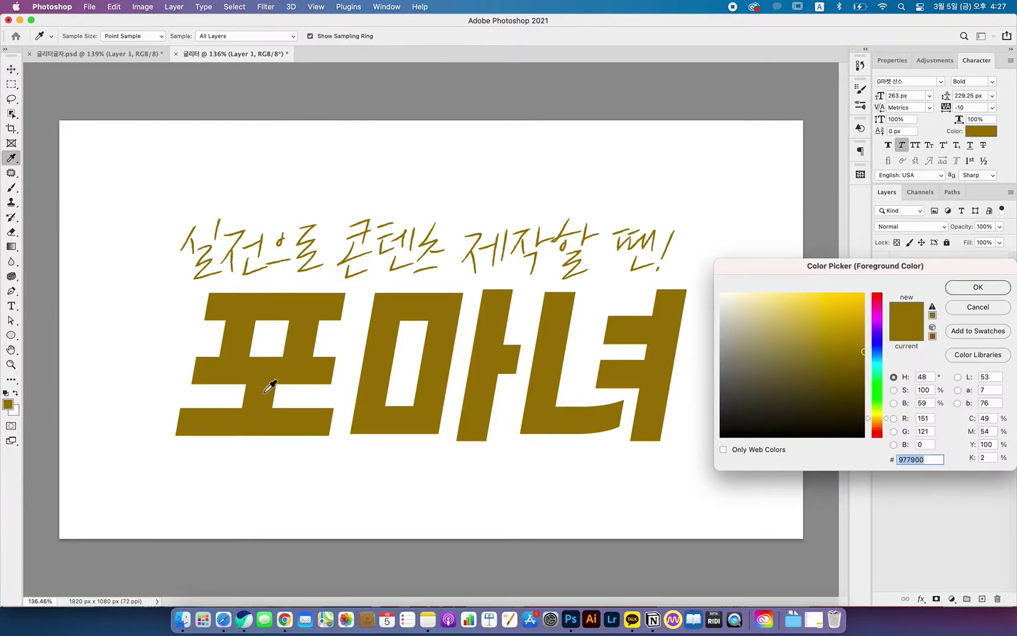
pyautogui.moveTo(877, 420); pyautogui.dragTo(877, 429)
pyautogui.moveTo(796, 405)
pyautogui.mouseDown()
pyautogui.moveTo(785, 417)
pyautogui.moveTo(804, 394)
pyautogui.moveTo(791, 415)
pyautogui.mouseUp()
pyautogui.moveTo(790, 418); pyautogui.dragTo(788, 416)
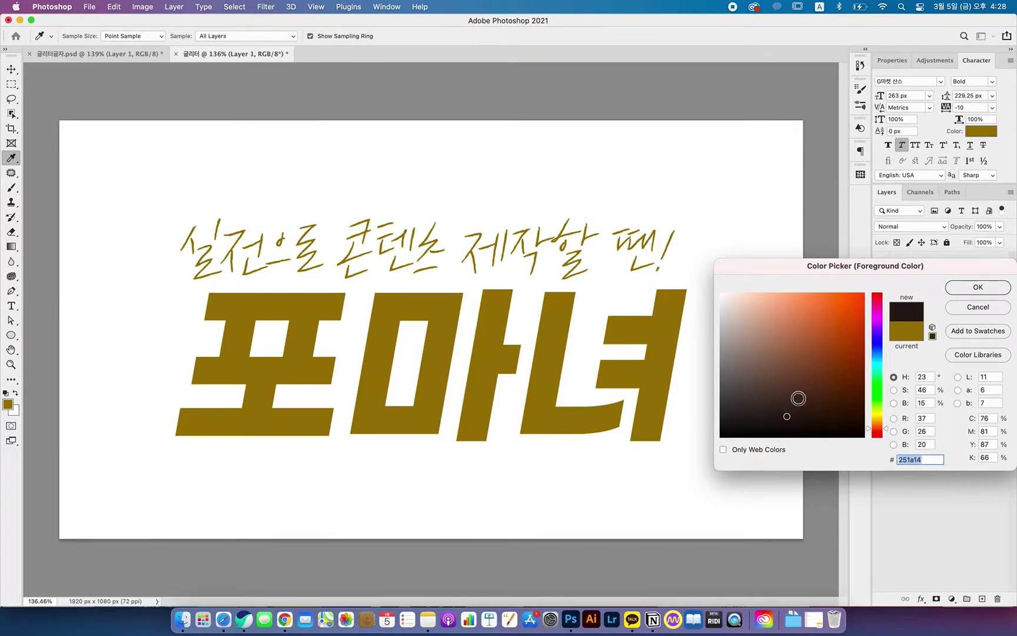
pyautogui.click(976, 288)
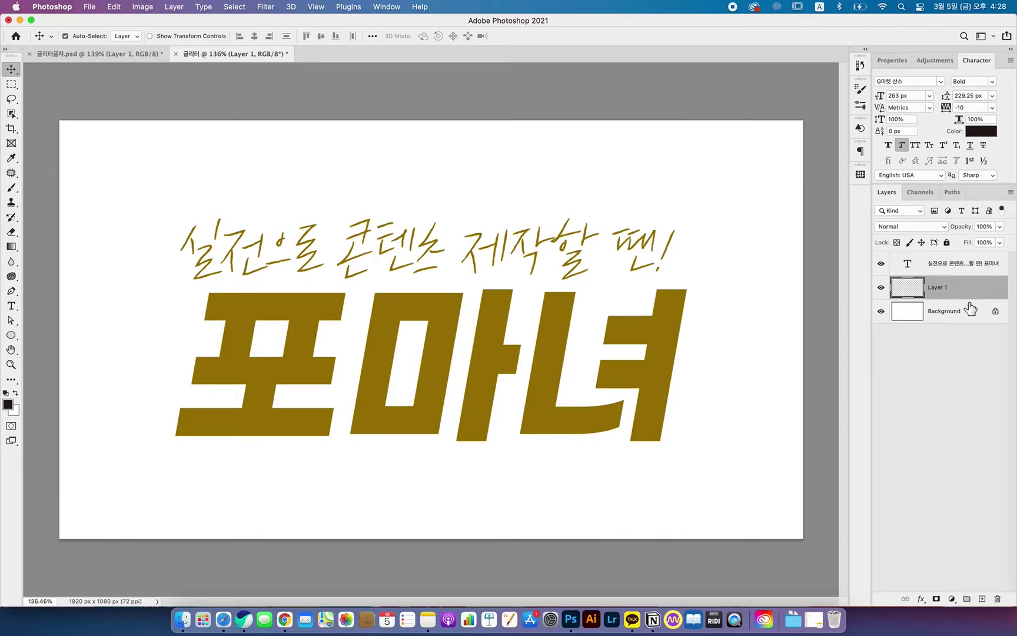
pyautogui.hotkey('alt', 'BackSpace')
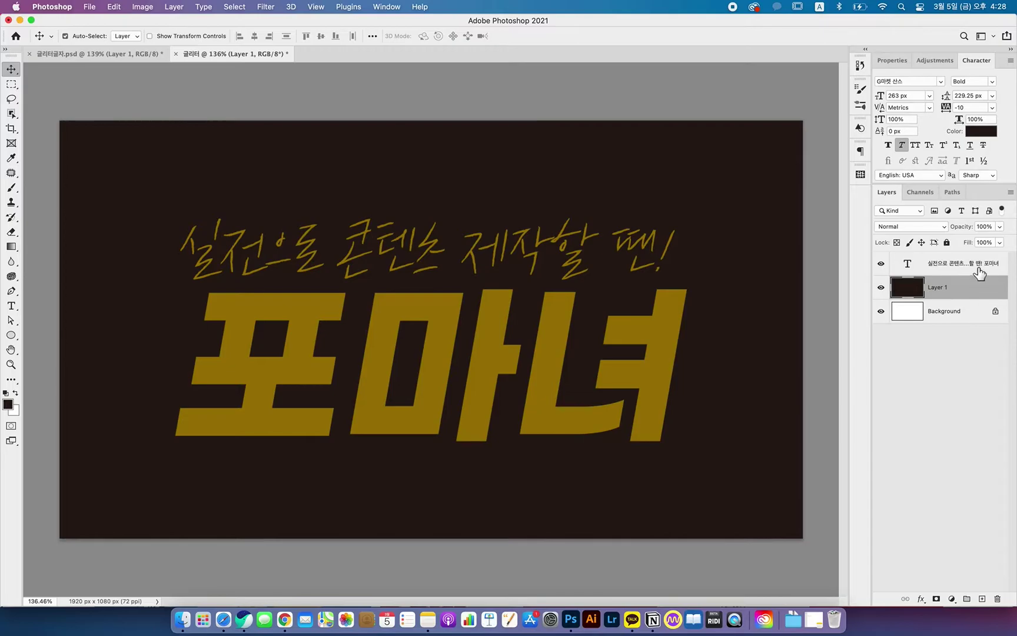
# Switch to the Whale browser and open unsplash.com in the tab showing the shopping event page
pyautogui.click(252, 619)
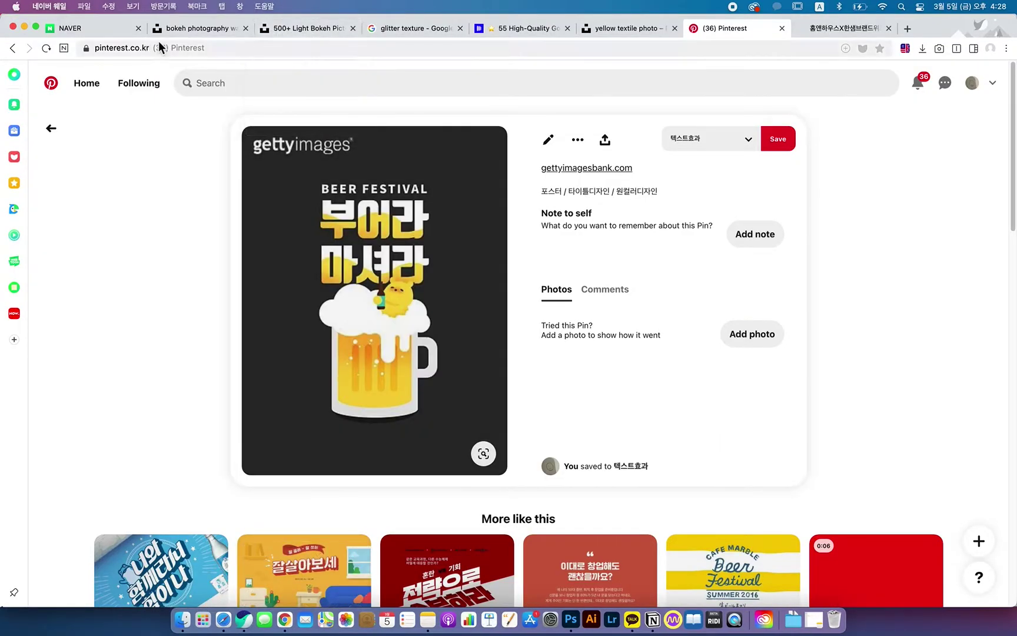
pyautogui.moveTo(518, 36)
pyautogui.moveTo(409, 41)
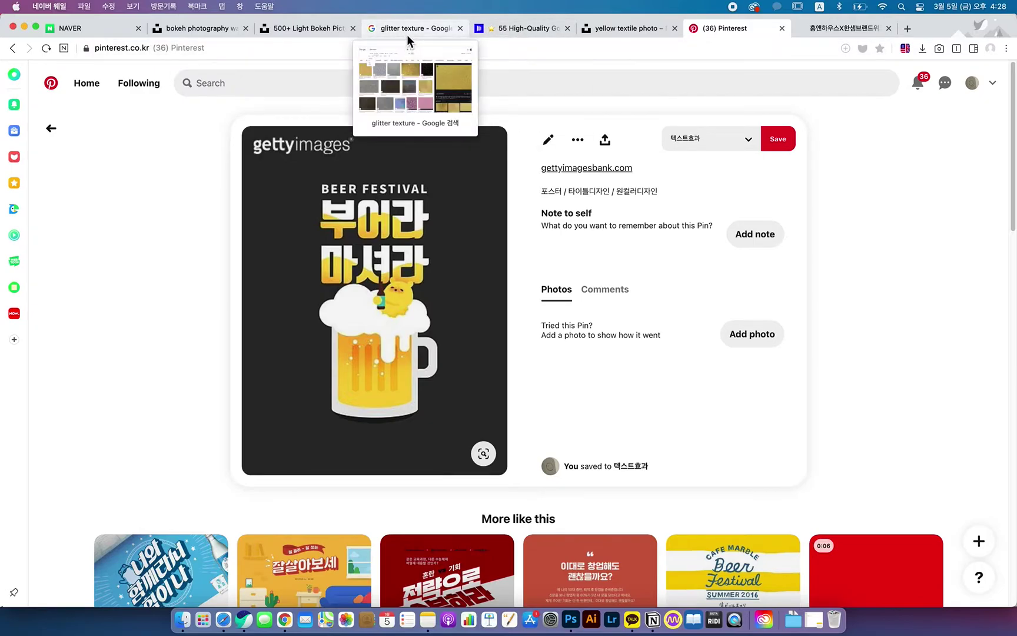
pyautogui.moveTo(631, 39)
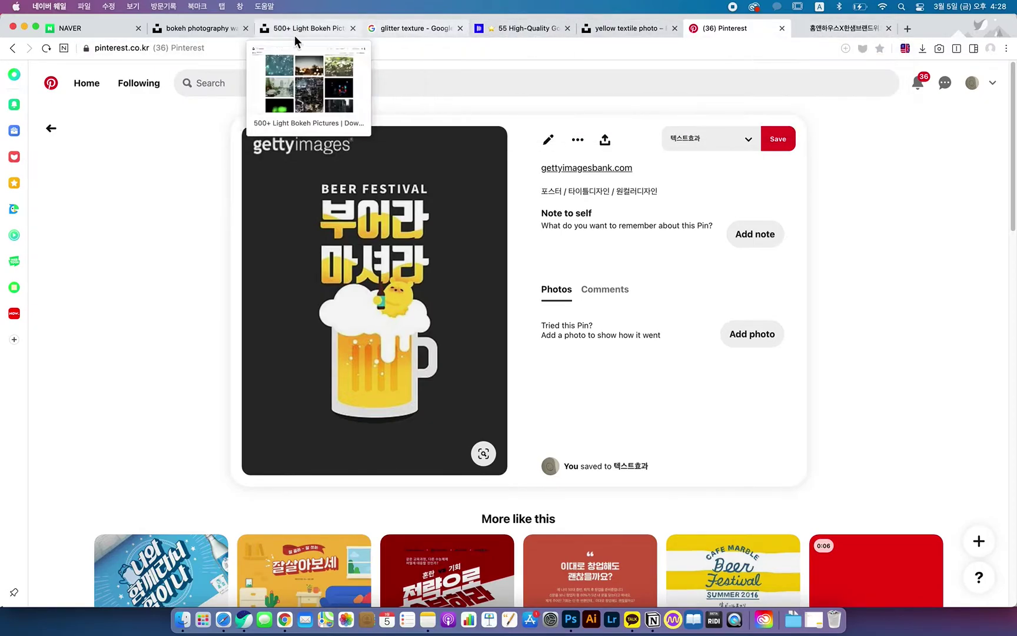
pyautogui.moveTo(213, 40)
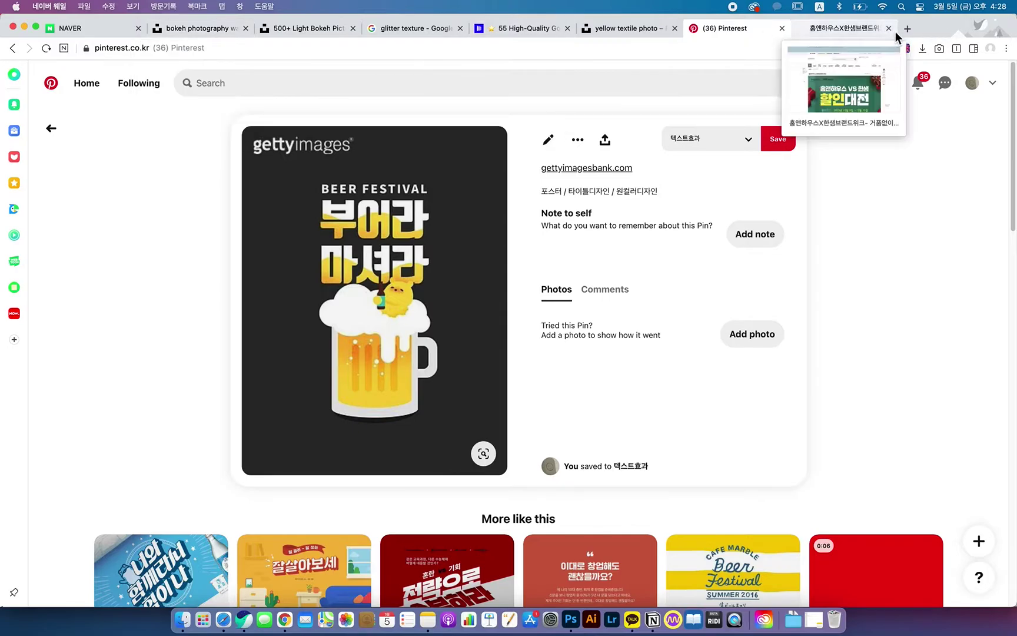
pyautogui.click(840, 29)
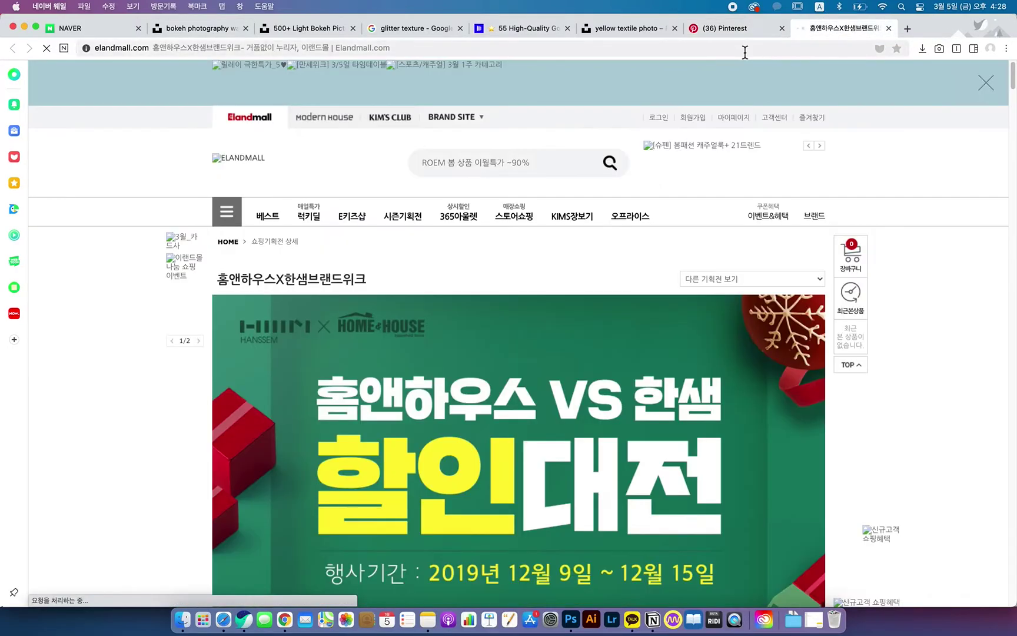
pyautogui.click(744, 49)
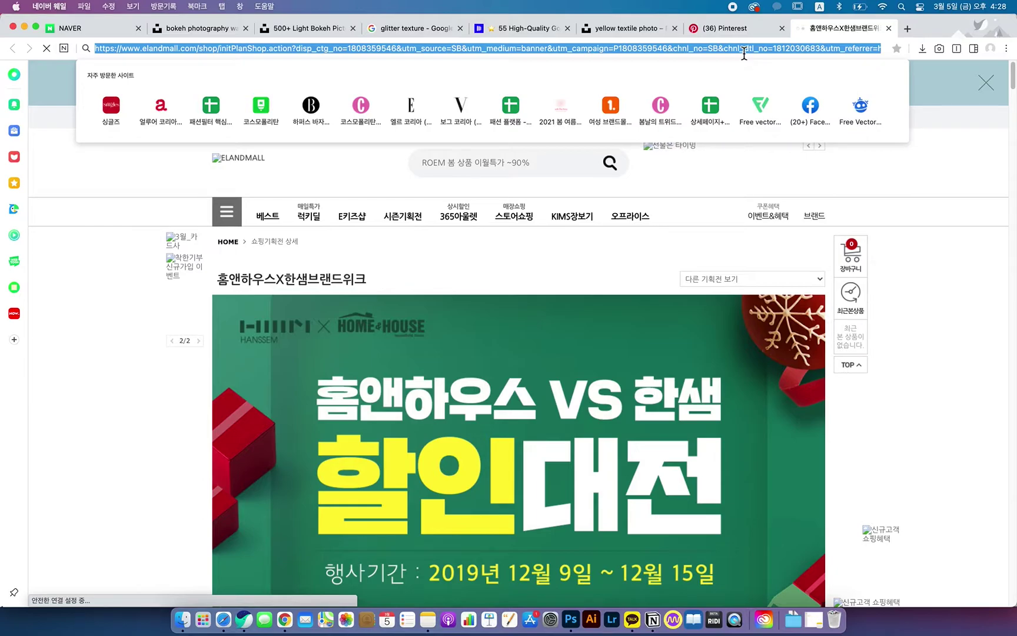
pyautogui.write('unsplash.com')
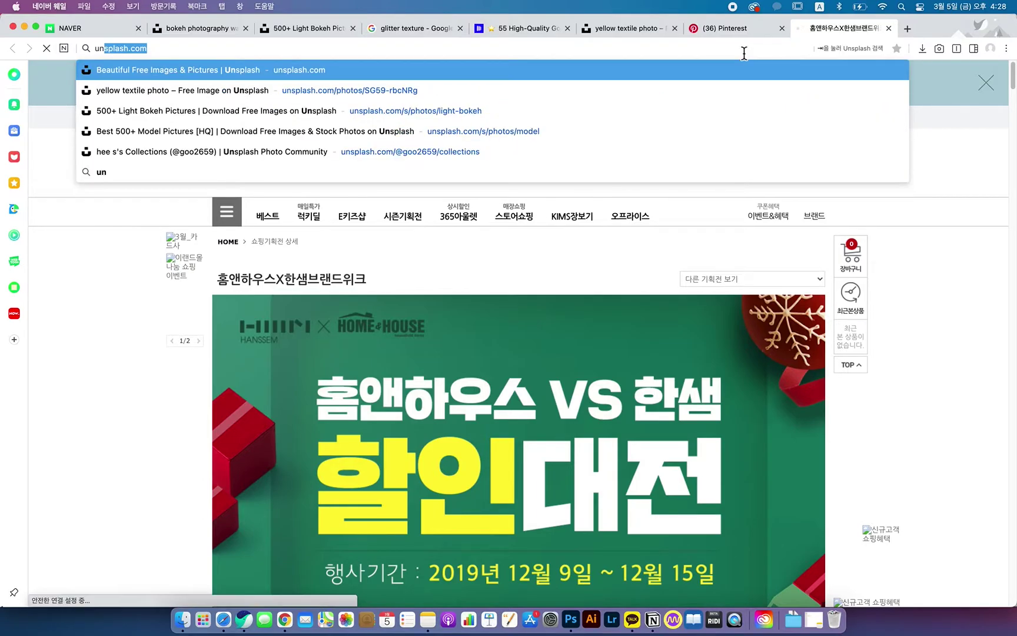
pyautogui.press('Return')
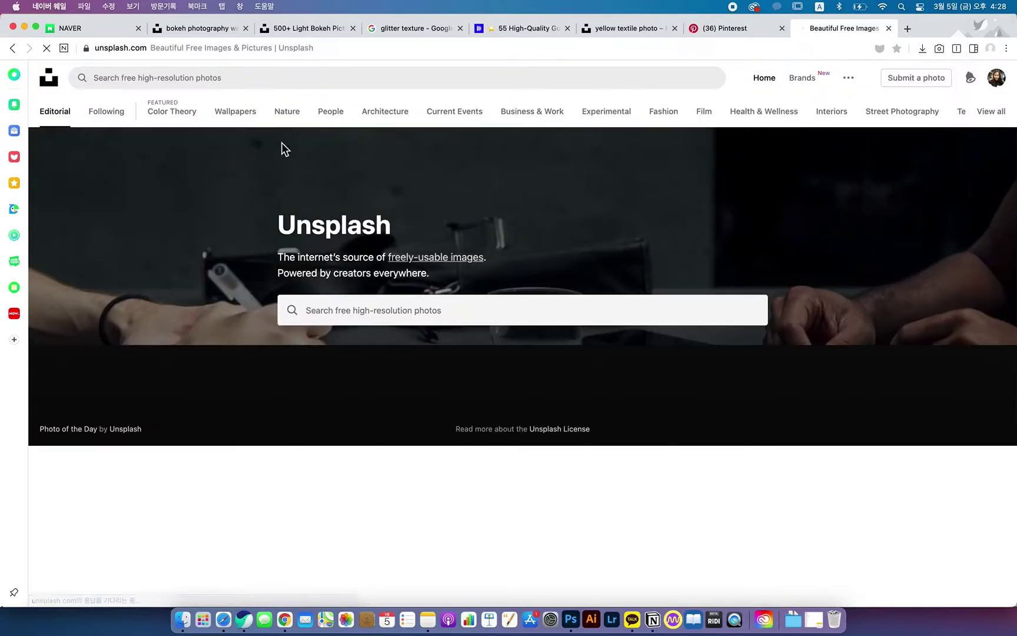
# Search Unsplash for "light bokeh"
pyautogui.click(136, 50)
pyautogui.click(137, 85)
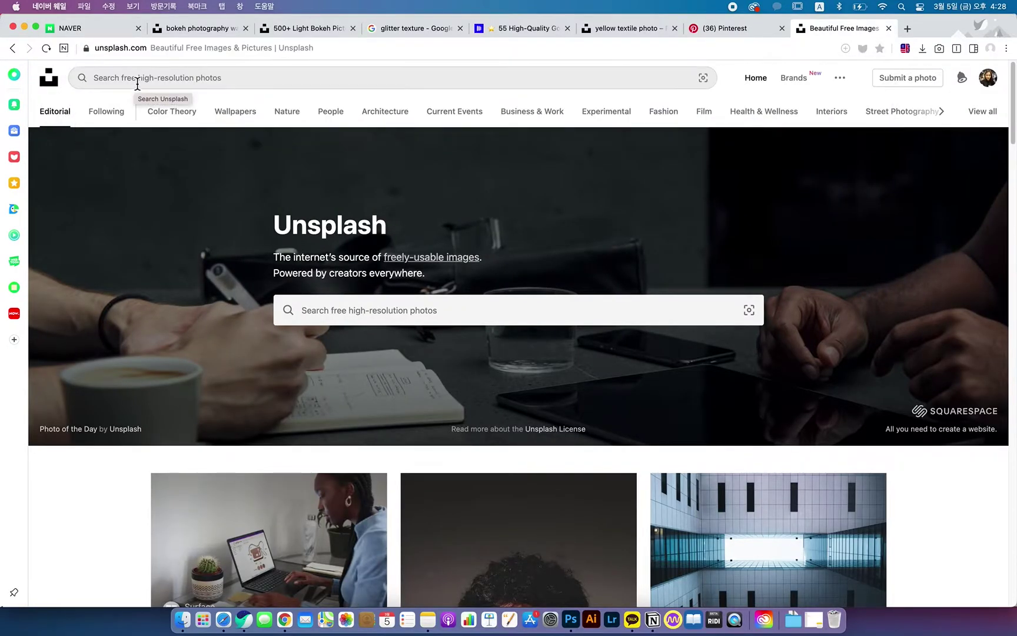
pyautogui.write('lig')
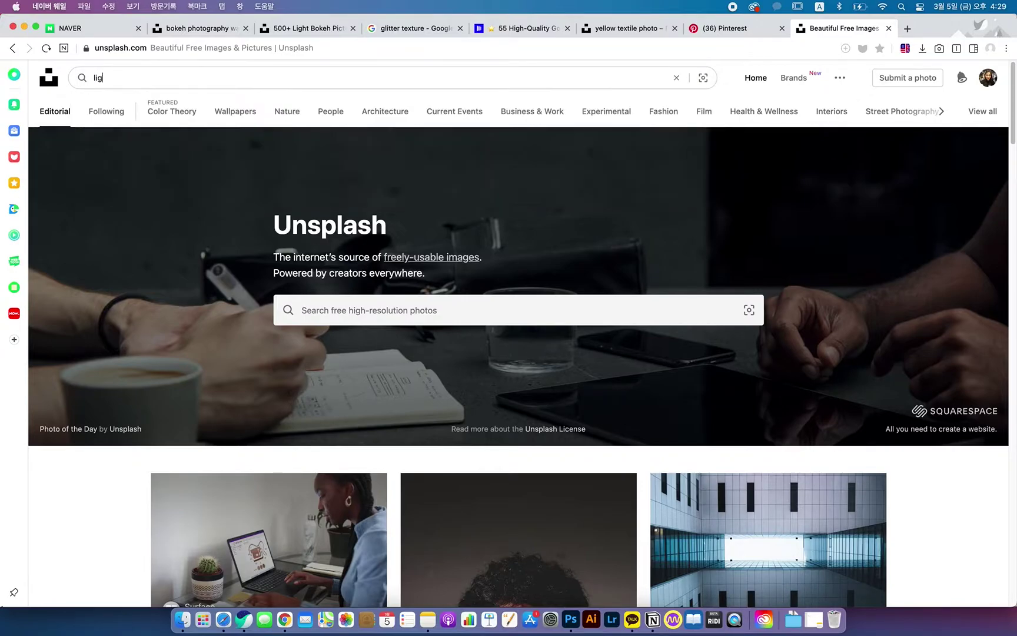
pyautogui.write('ht bok')
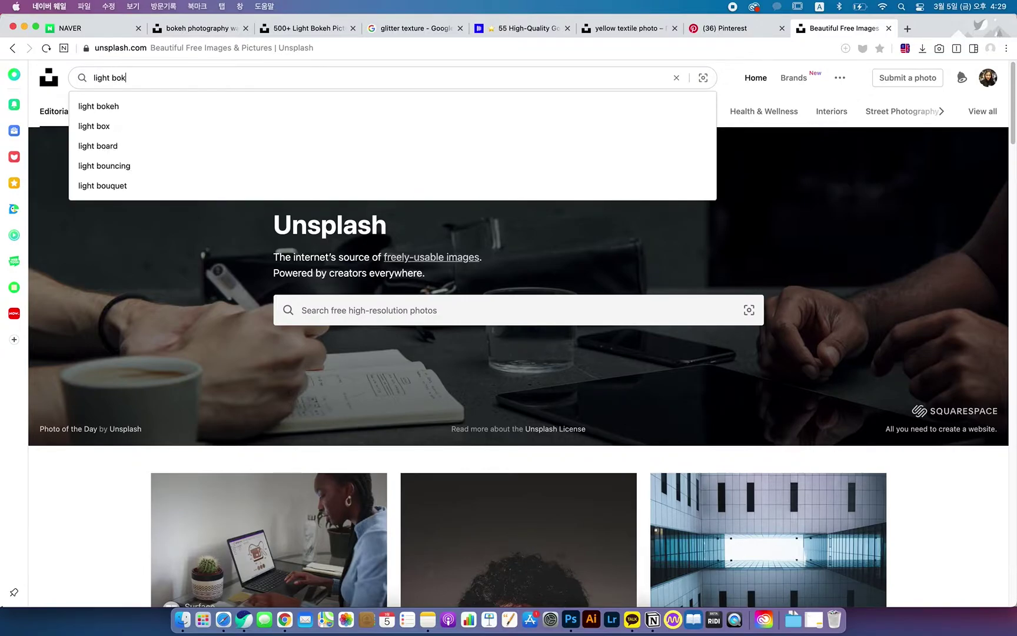
pyautogui.write('eh')
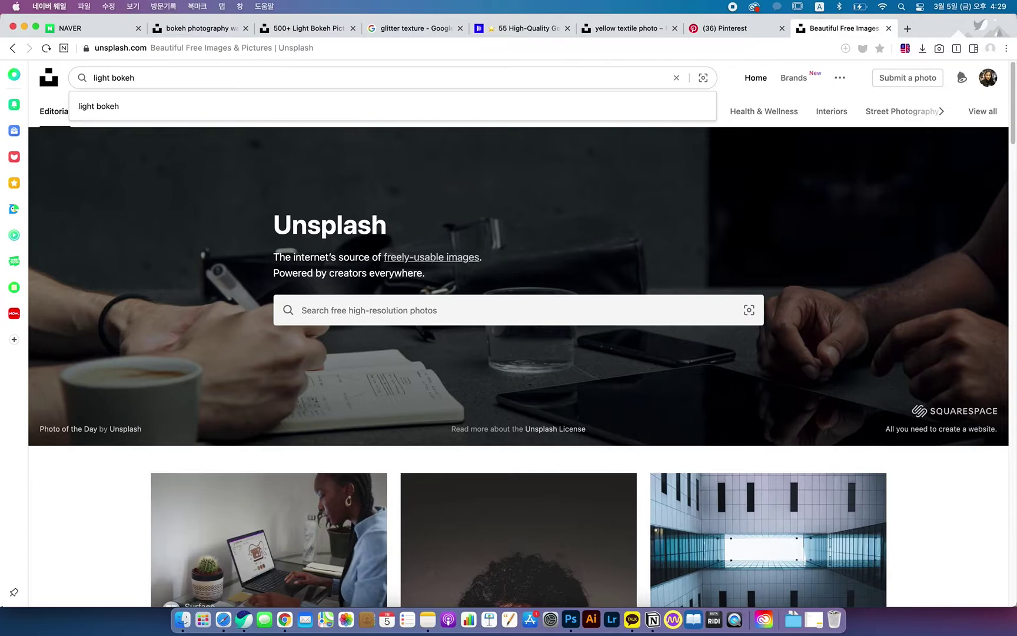
pyautogui.press('Return')
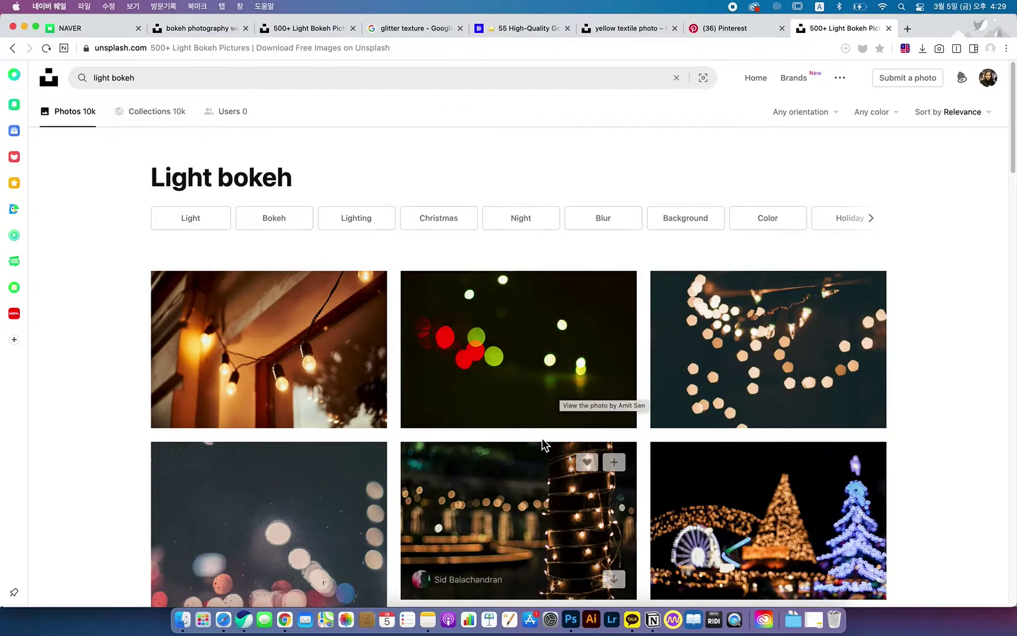
# Find the bokeh photography wallpaper photo with orange and white light circles, enlarge it, and copy the image
pyautogui.scroll(-3, 545, 442)
pyautogui.scroll(-10, 546, 440)
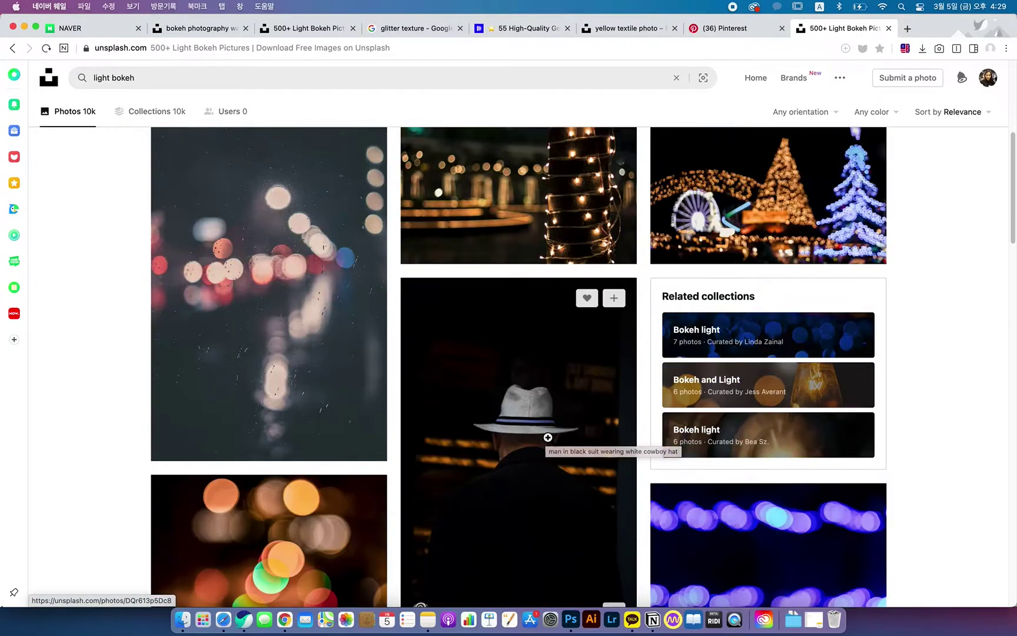
pyautogui.scroll(-12, 547, 437)
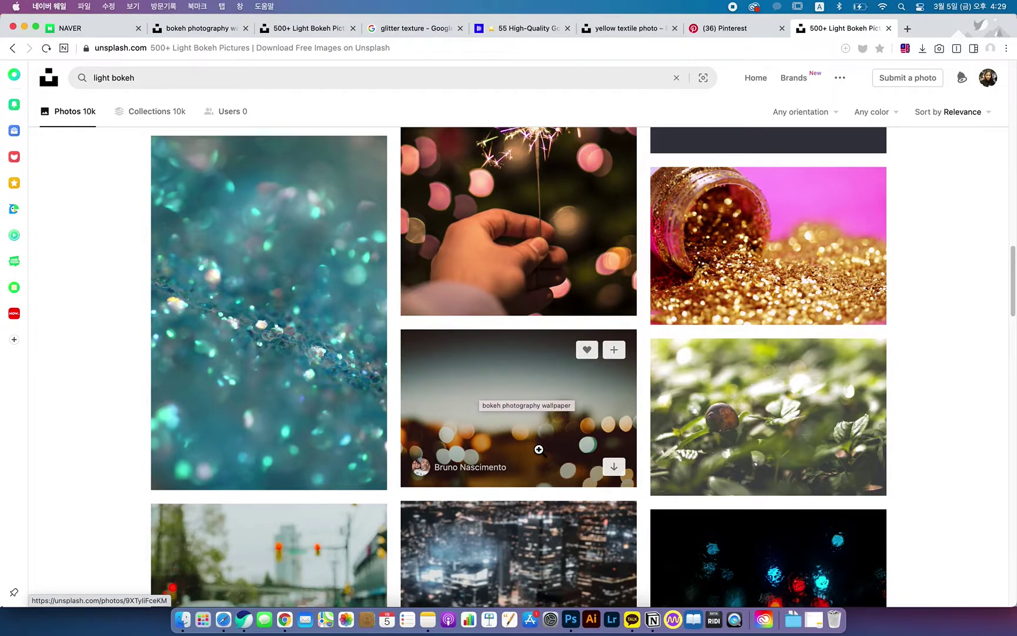
pyautogui.click(534, 416)
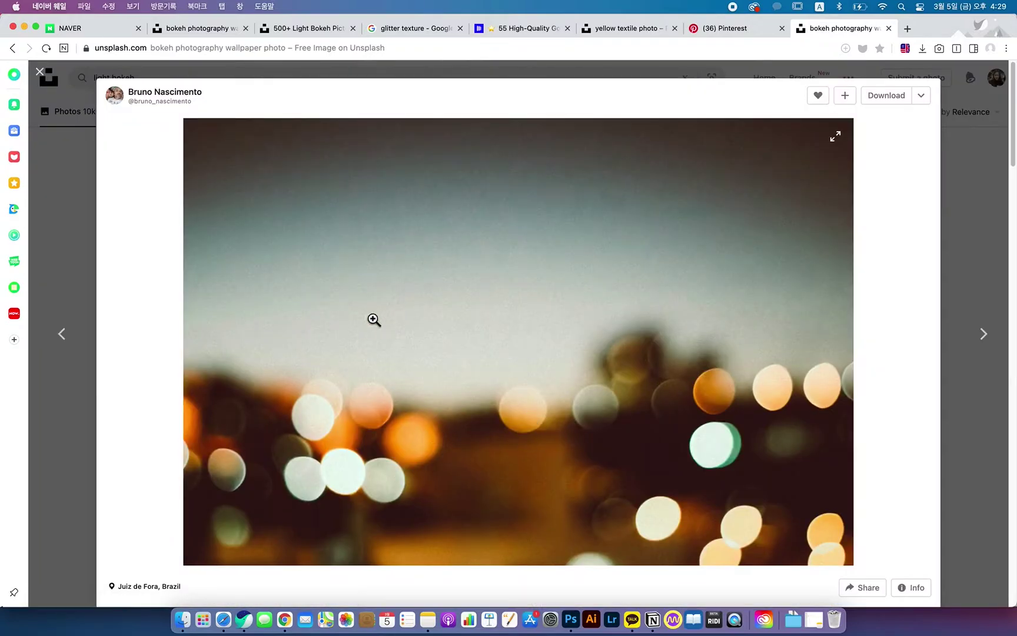
pyautogui.click(530, 368)
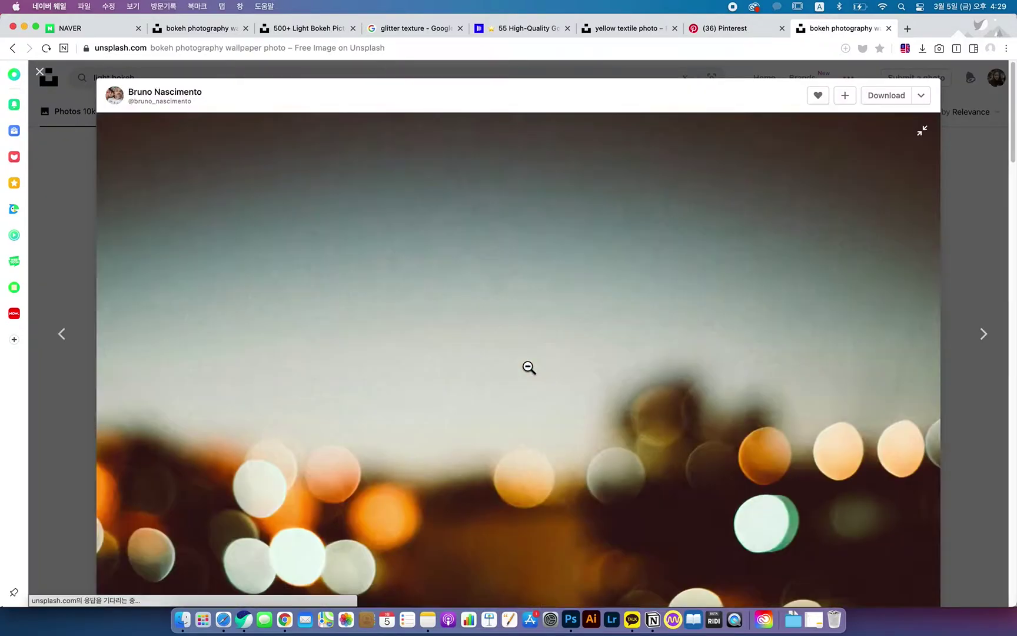
pyautogui.rightClick(524, 334)
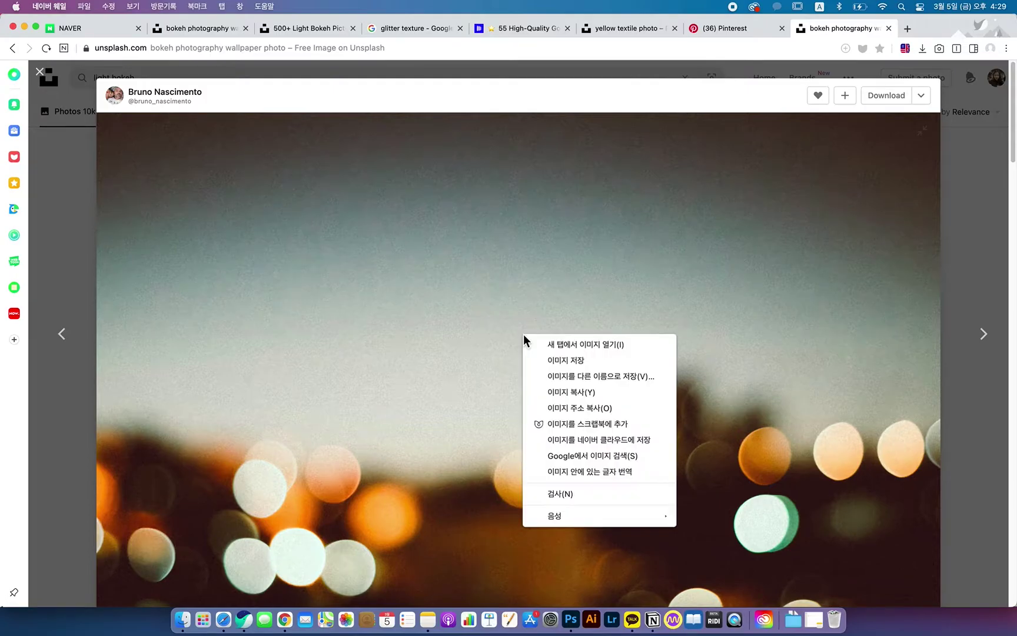
pyautogui.click(544, 391)
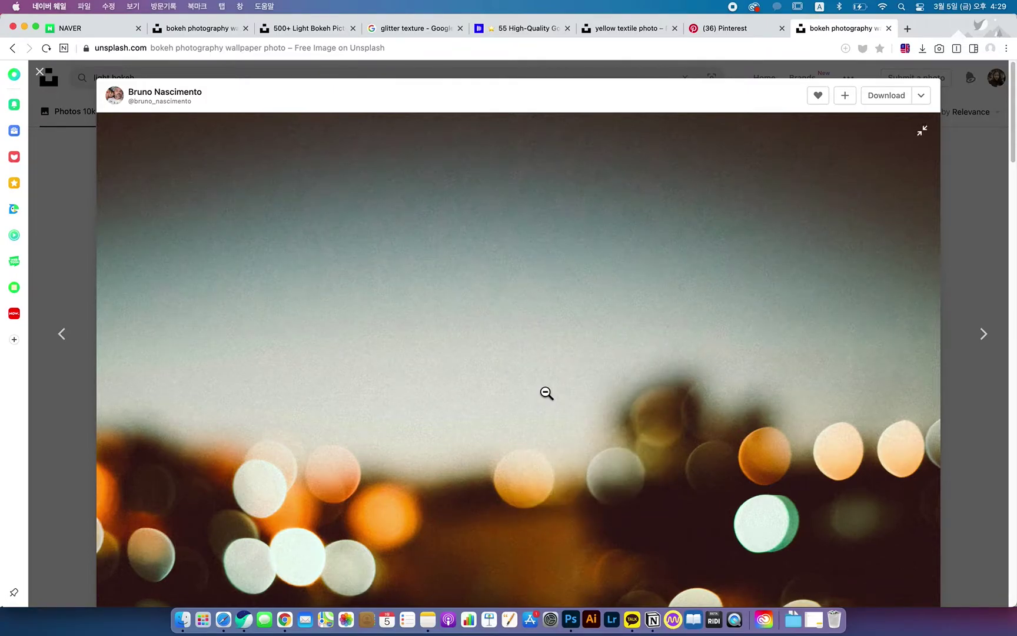
# Switch back to Photoshop, paste the photo above the dark brown layer, and position it so its light circles fill the canvas behind the text
pyautogui.click(575, 628)
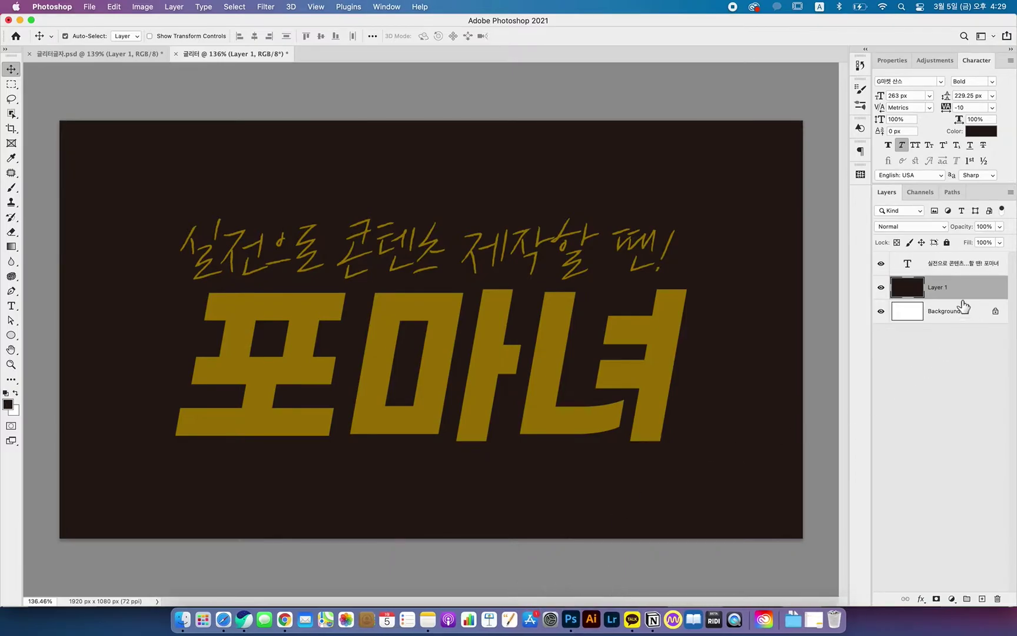
pyautogui.click(881, 287)
pyautogui.click(881, 287)
pyautogui.press('super+v')
pyautogui.moveTo(739, 242); pyautogui.dragTo(539, 150)
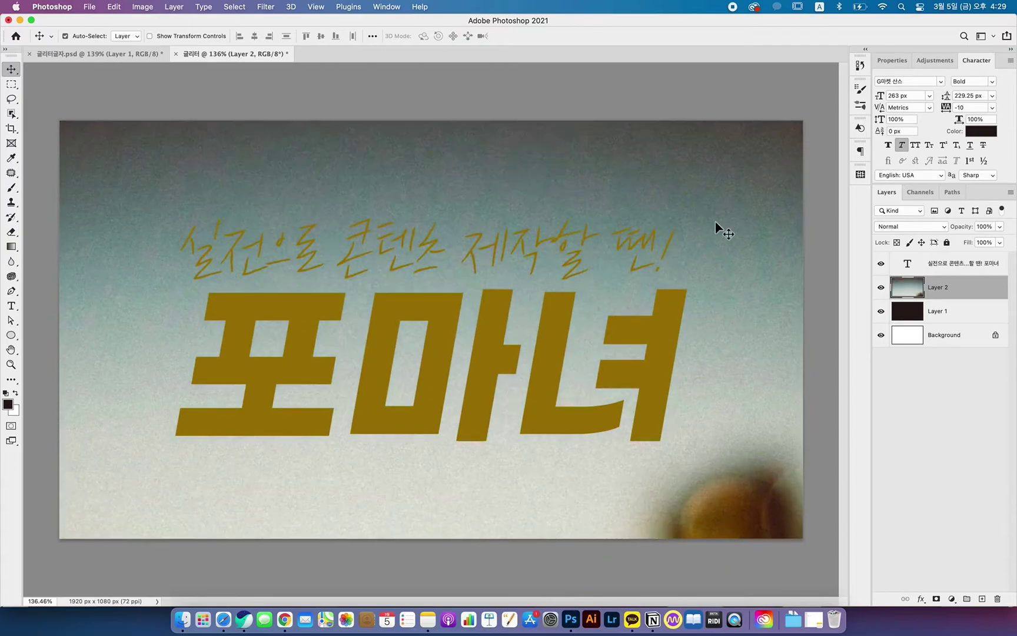
pyautogui.moveTo(697, 227)
pyautogui.mouseDown()
pyautogui.moveTo(660, 144)
pyautogui.moveTo(724, 356)
pyautogui.moveTo(714, 192)
pyautogui.moveTo(739, 357)
pyautogui.moveTo(710, 221)
pyautogui.moveTo(710, 239)
pyautogui.mouseUp()
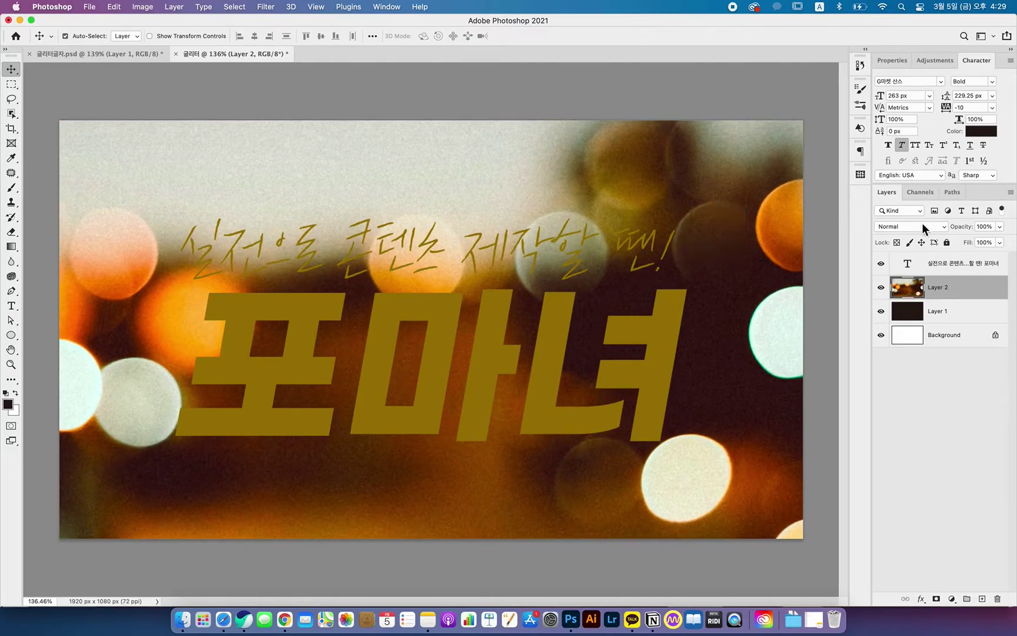
pyautogui.click(922, 223)
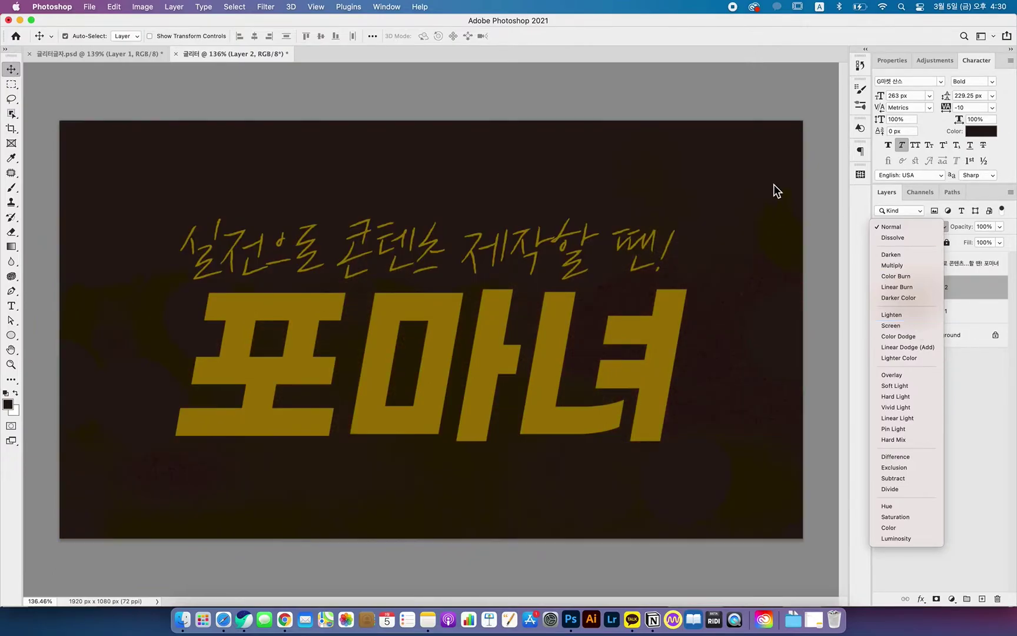
pyautogui.click(847, 204)
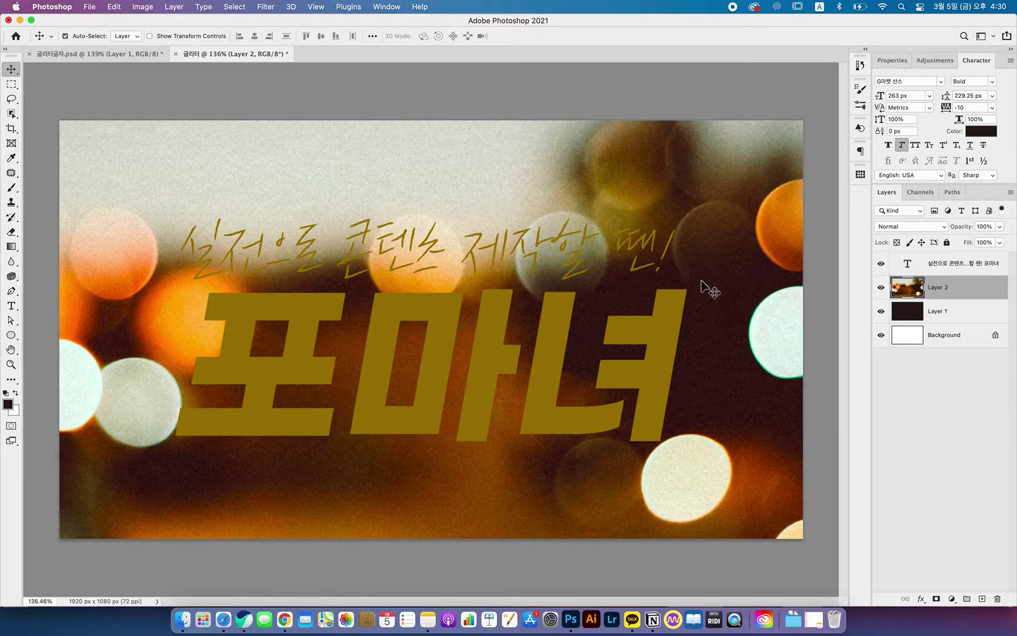
pyautogui.scroll(-10, 692, 326)
pyautogui.scroll(15, 562, 357)
pyautogui.scroll(-20, 561, 357)
pyautogui.scroll(15, 560, 352)
pyautogui.scroll(-10, 559, 350)
# Move the pasted bokeh photo and scale it down with two successive, separately applied free transforms
pyautogui.press('super+t')
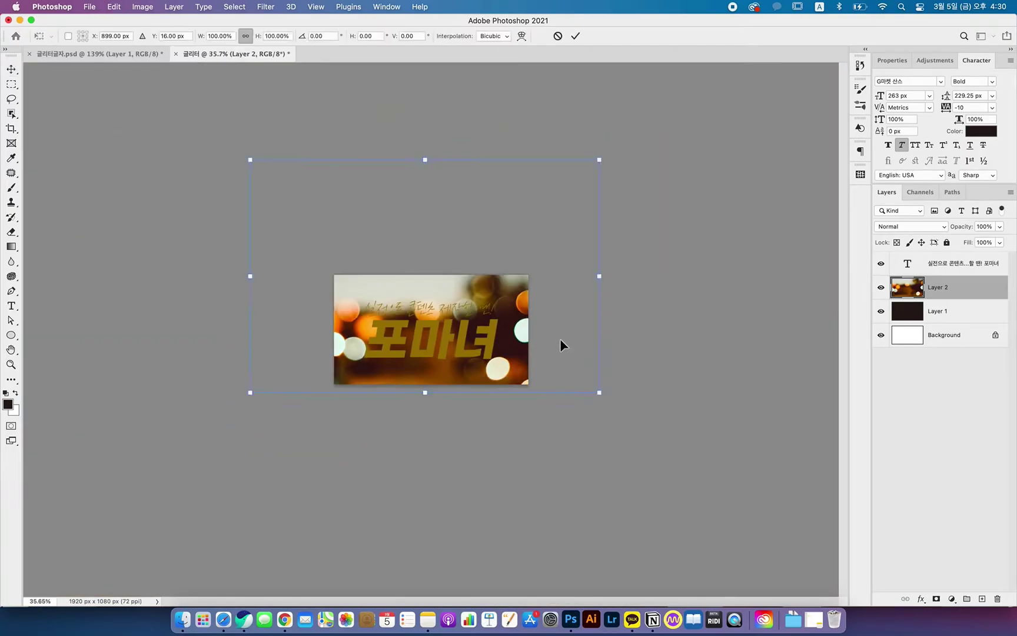
pyautogui.scroll(12, 560, 316)
pyautogui.scroll(-3, 559, 318)
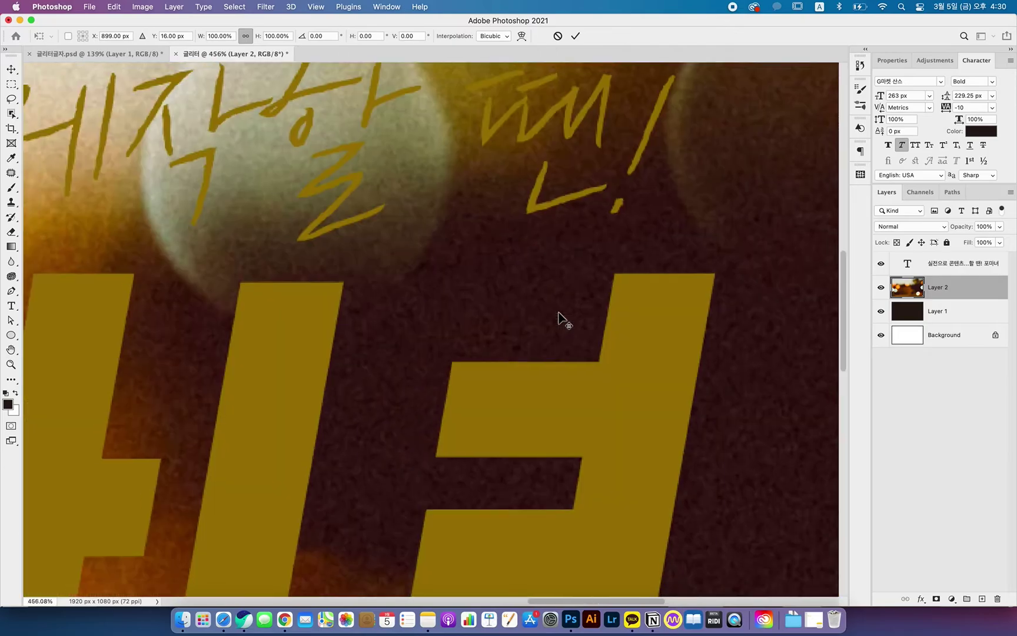
pyautogui.scroll(-8, 560, 318)
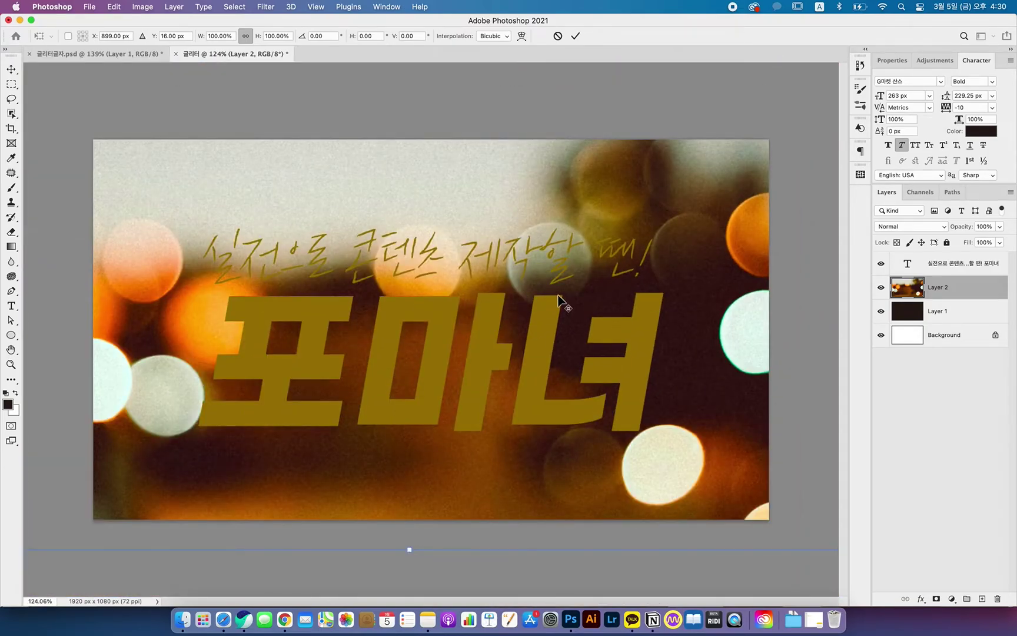
pyautogui.scroll(-6, 560, 301)
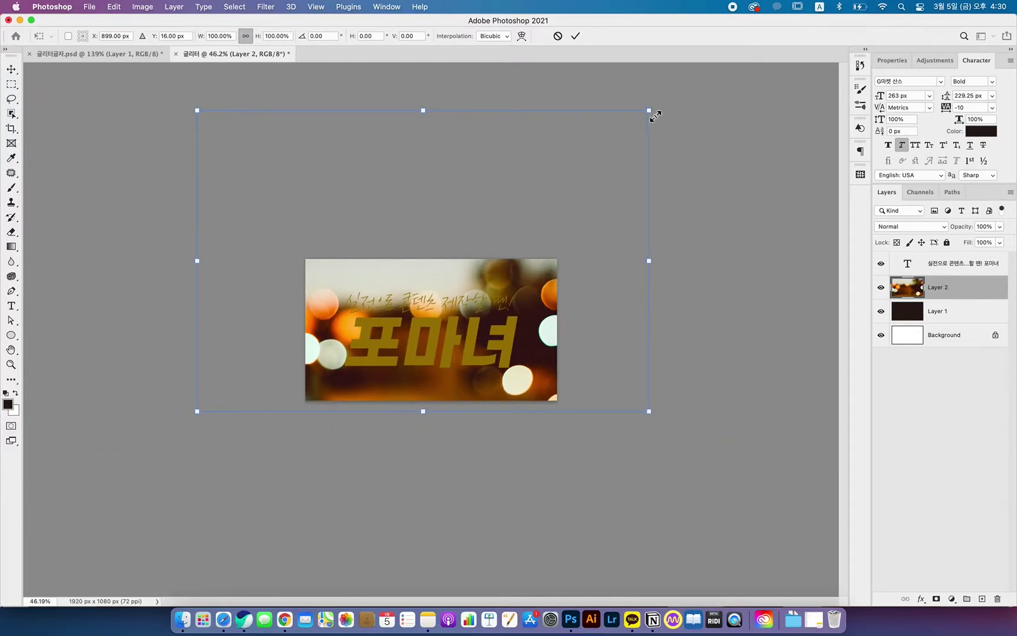
pyautogui.moveTo(586, 223); pyautogui.dragTo(598, 253)
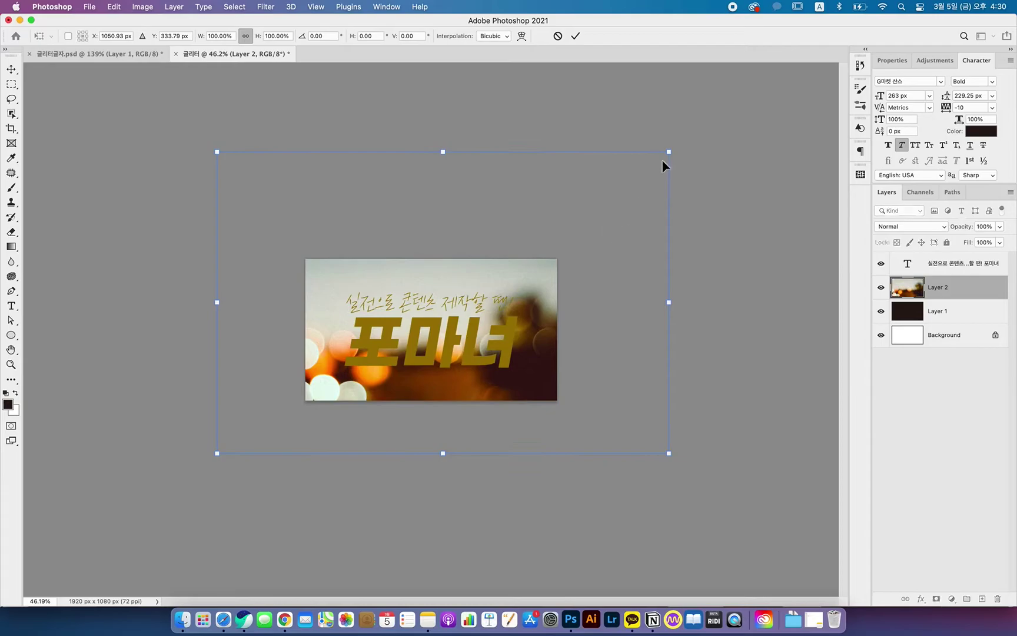
pyautogui.moveTo(669, 156); pyautogui.dragTo(612, 213)
pyautogui.press('Return')
pyautogui.press('super+t')
pyautogui.moveTo(577, 259); pyautogui.dragTo(510, 321)
pyautogui.press('Return')
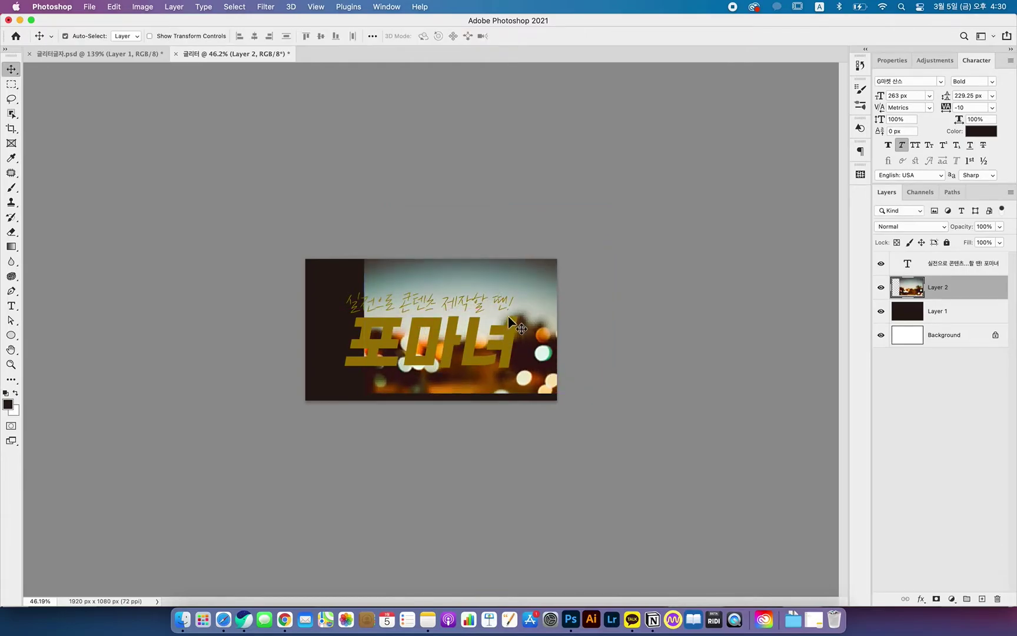
# Scale the shrunken photo back up to about 127% and reposition it so it covers the canvas
pyautogui.press('super+1')
pyautogui.moveTo(661, 264); pyautogui.dragTo(621, 248)
pyautogui.press('super+t')
pyautogui.moveTo(733, 135); pyautogui.dragTo(870, 66)
pyautogui.moveTo(667, 182); pyautogui.dragTo(576, 232)
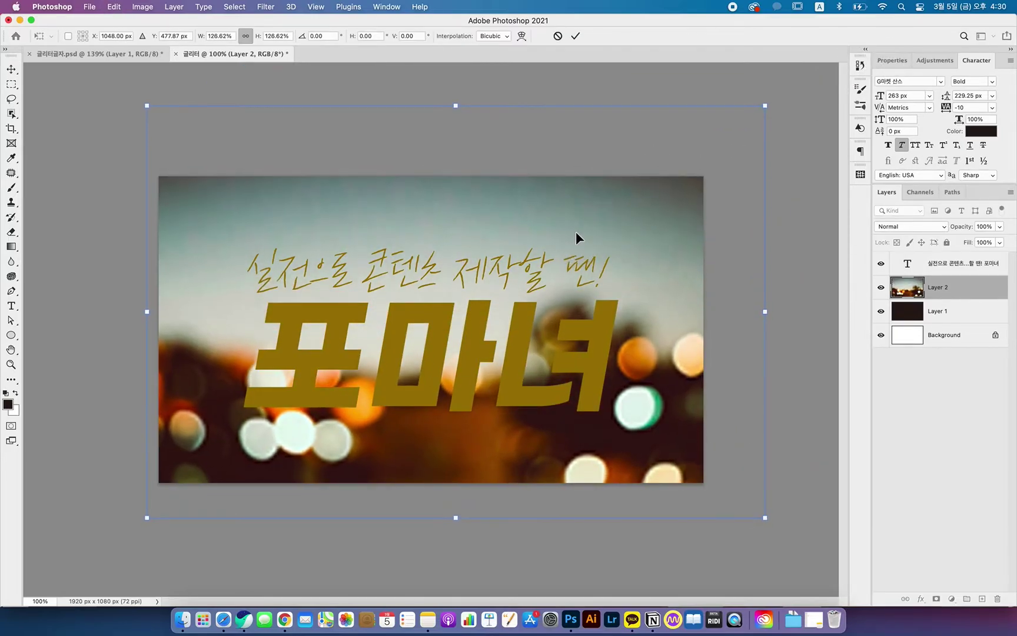
pyautogui.press('Return')
# Undo the scaling and moving of the bokeh photo to restore its original size and position
pyautogui.press('super+z')
pyautogui.press('super+z')
pyautogui.press('super+z')
pyautogui.press('super+z')
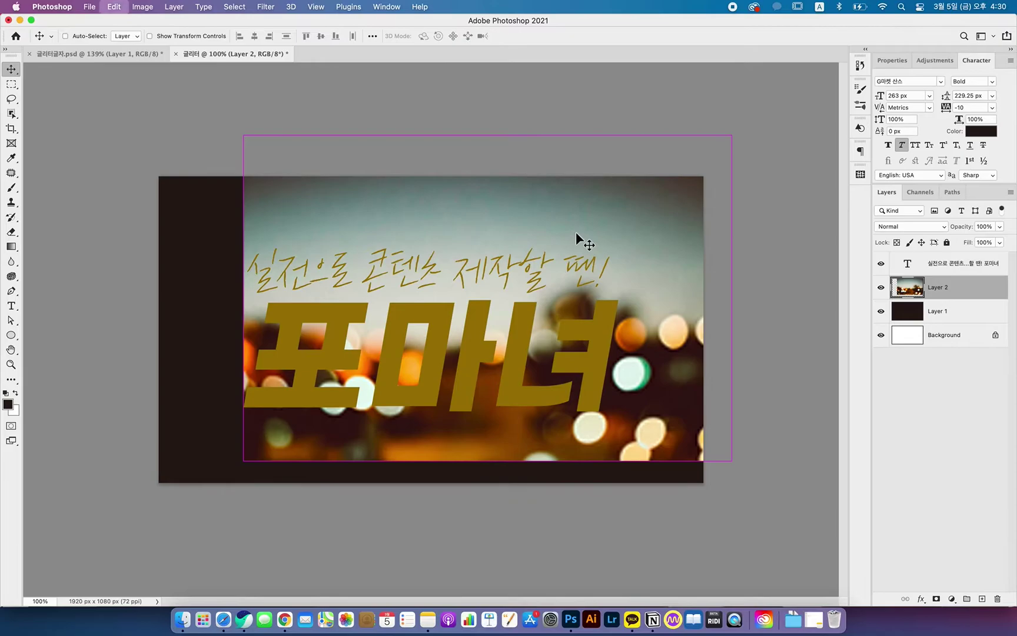
pyautogui.press('super+shift+z')
pyautogui.press('super+shift+z')
pyautogui.press('super+shift+z')
pyautogui.press('super+shift+z')
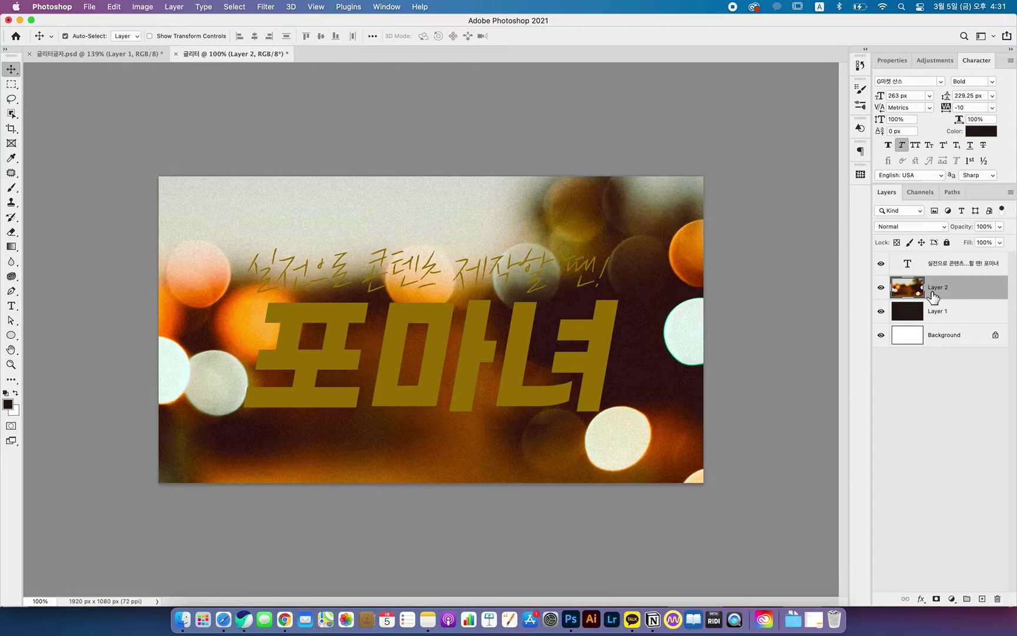
# Convert the bokeh photo layer to a smart object, scale it down to about 74%, and center it horizontally over the canvas
pyautogui.rightClick(963, 289)
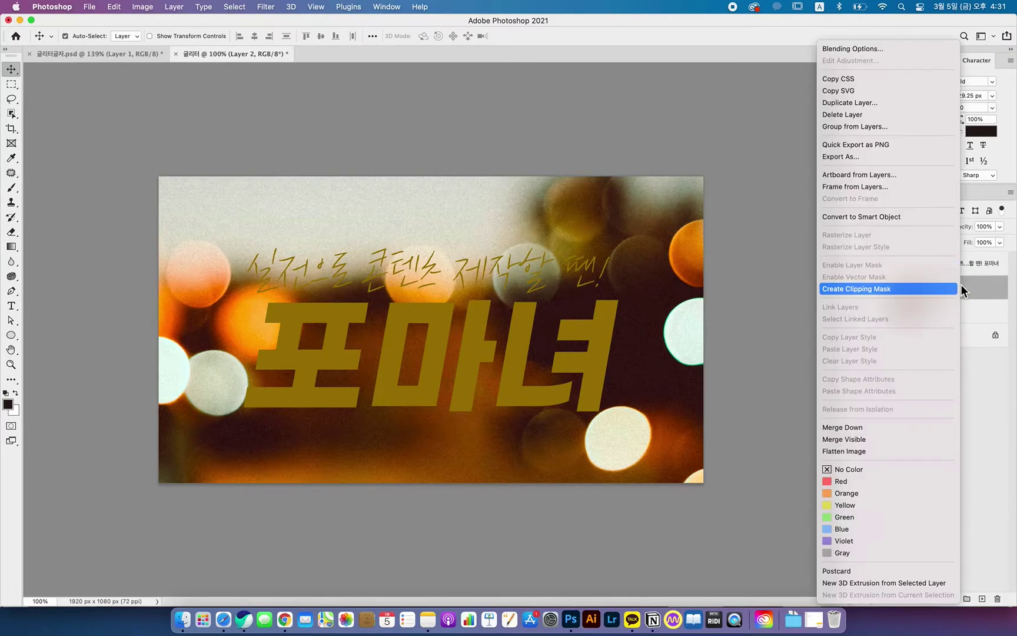
pyautogui.click(890, 221)
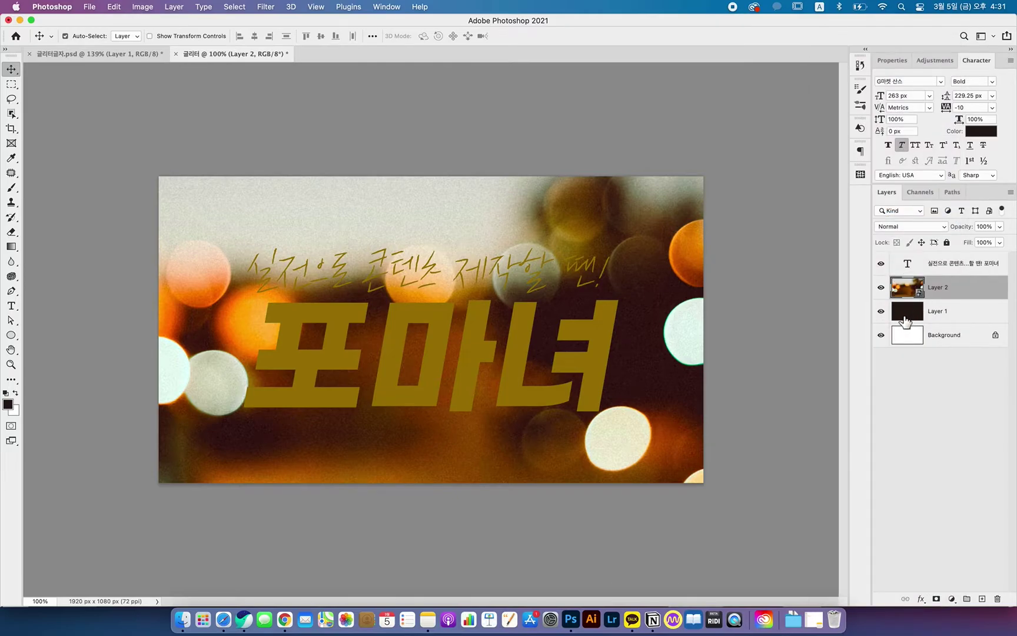
pyautogui.press('cmd+t')
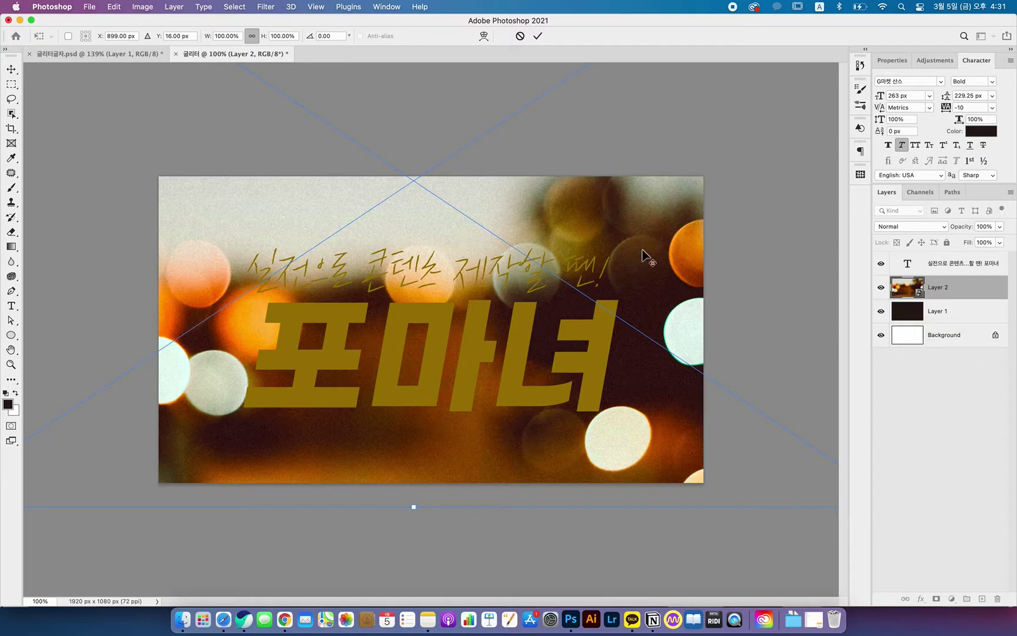
pyautogui.press('cmd+0')
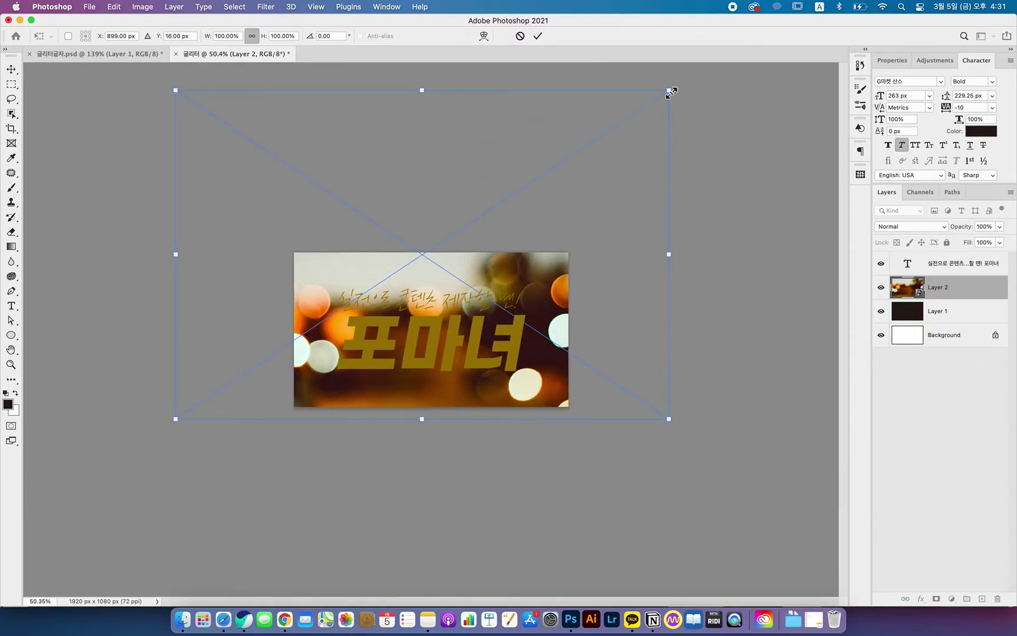
pyautogui.moveTo(671, 92); pyautogui.dragTo(544, 176)
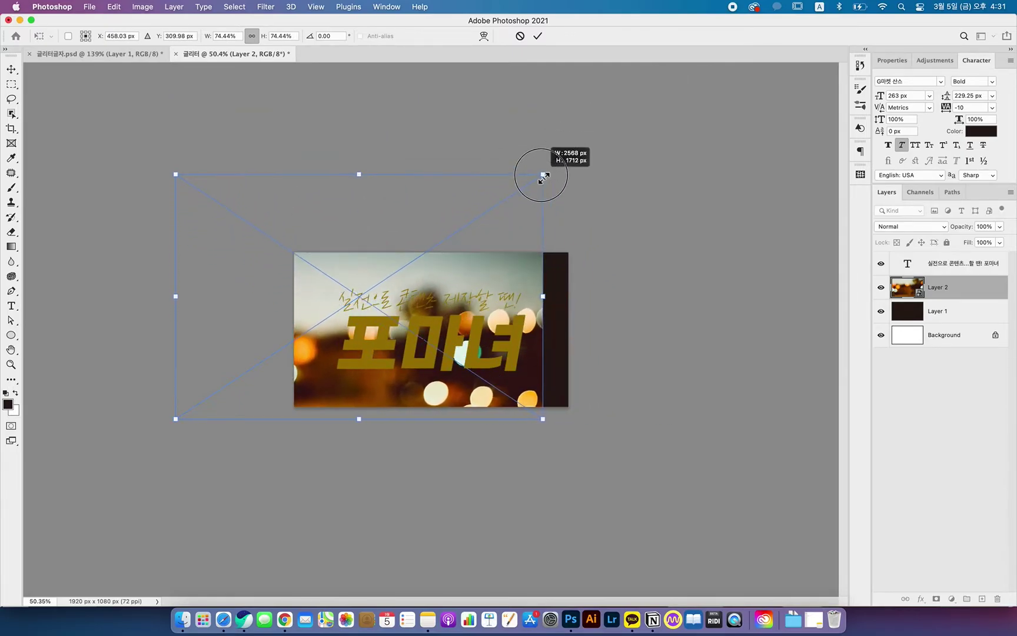
pyautogui.moveTo(527, 263); pyautogui.dragTo(565, 237)
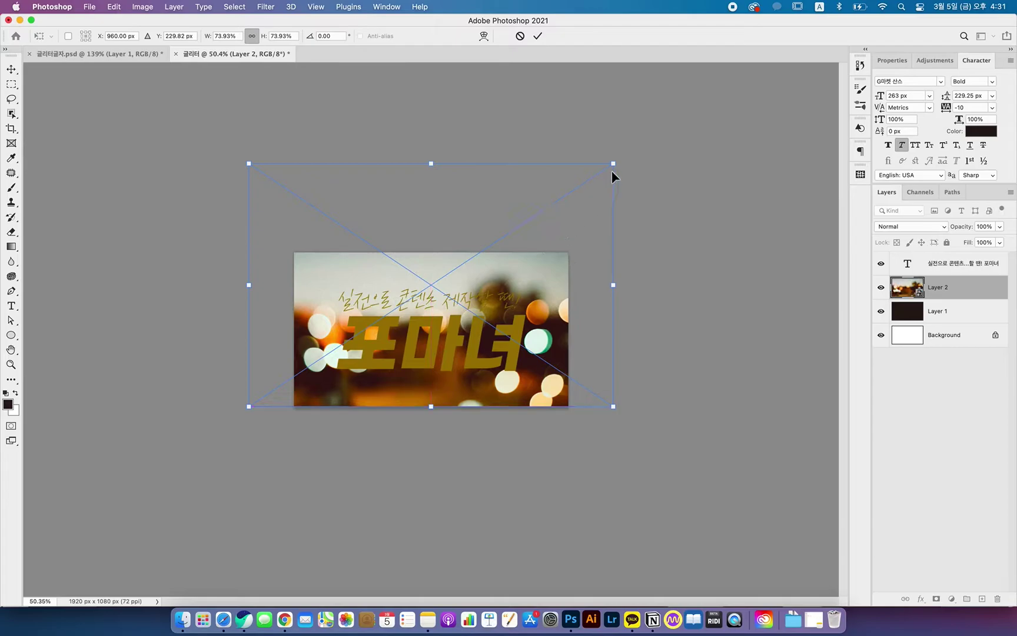
# Scale the smart object photo back up to about 98.56%, position its light circles around the text, and apply the transform
pyautogui.moveTo(616, 170); pyautogui.dragTo(683, 175)
pyautogui.moveTo(560, 264)
pyautogui.mouseDown()
pyautogui.moveTo(567, 232)
pyautogui.moveTo(566, 246)
pyautogui.mouseUp()
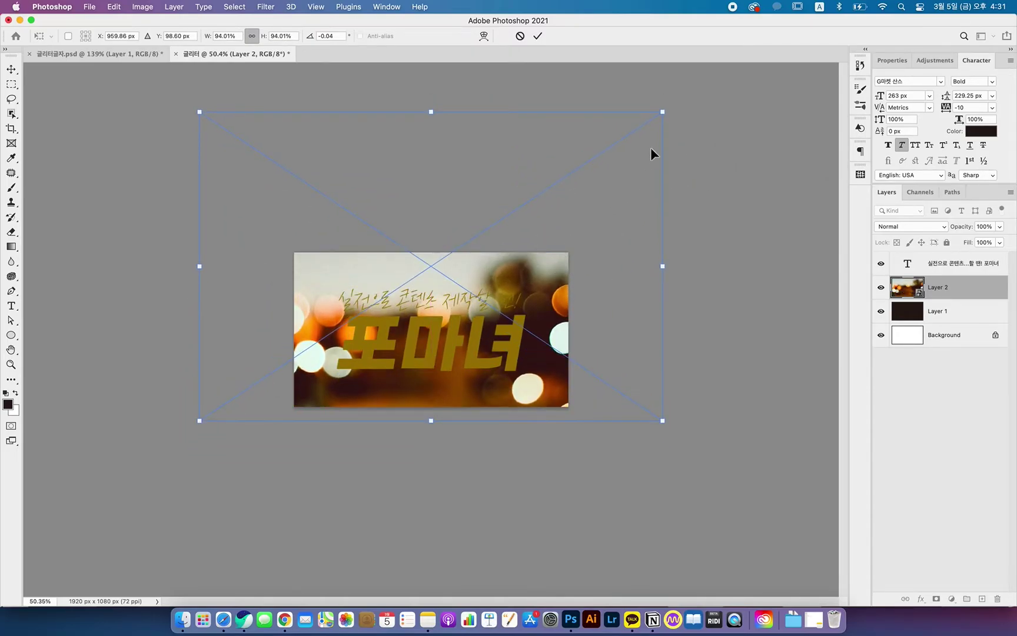
pyautogui.moveTo(665, 119)
pyautogui.mouseDown()
pyautogui.moveTo(677, 102)
pyautogui.moveTo(677, 112)
pyautogui.mouseUp()
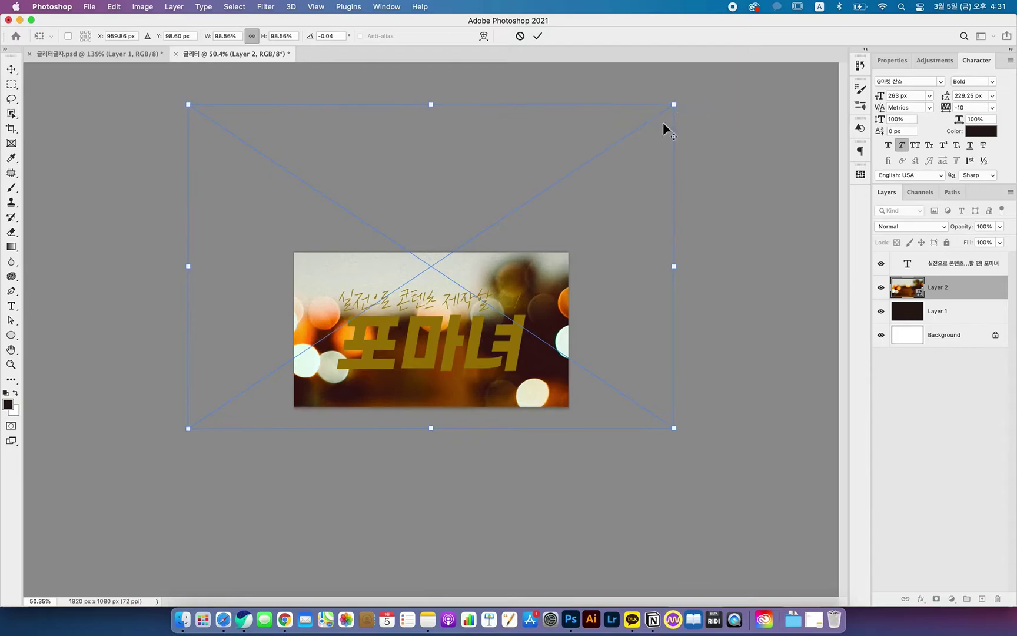
pyautogui.moveTo(560, 215); pyautogui.dragTo(561, 214)
pyautogui.press('Return')
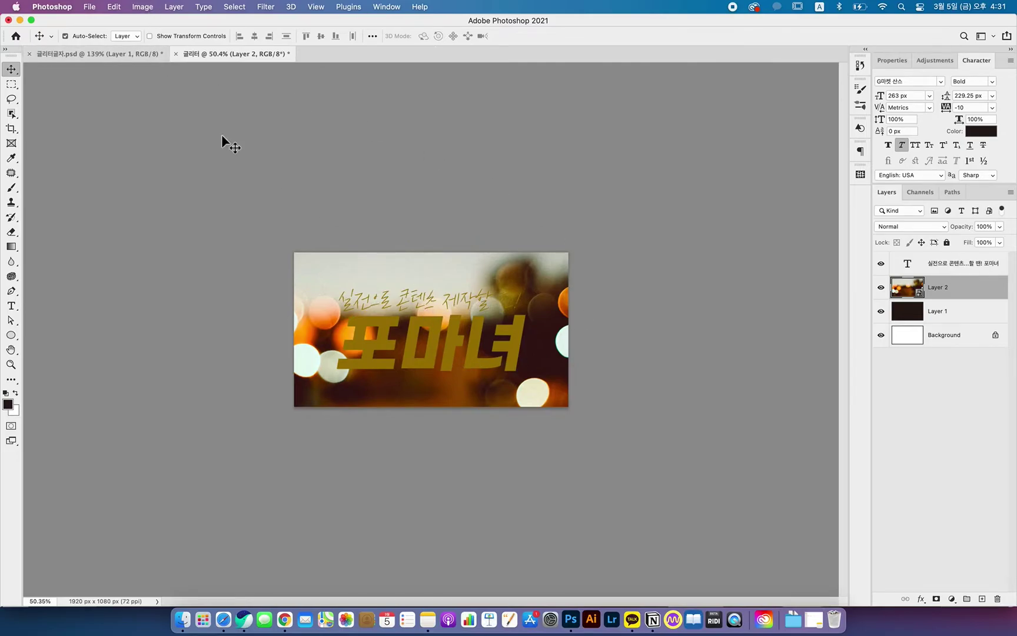
# Compare the finished reference document 글리터글자.psd with the current one, and check the canvas with the bokeh photo hidden and shown
pyautogui.click(148, 56)
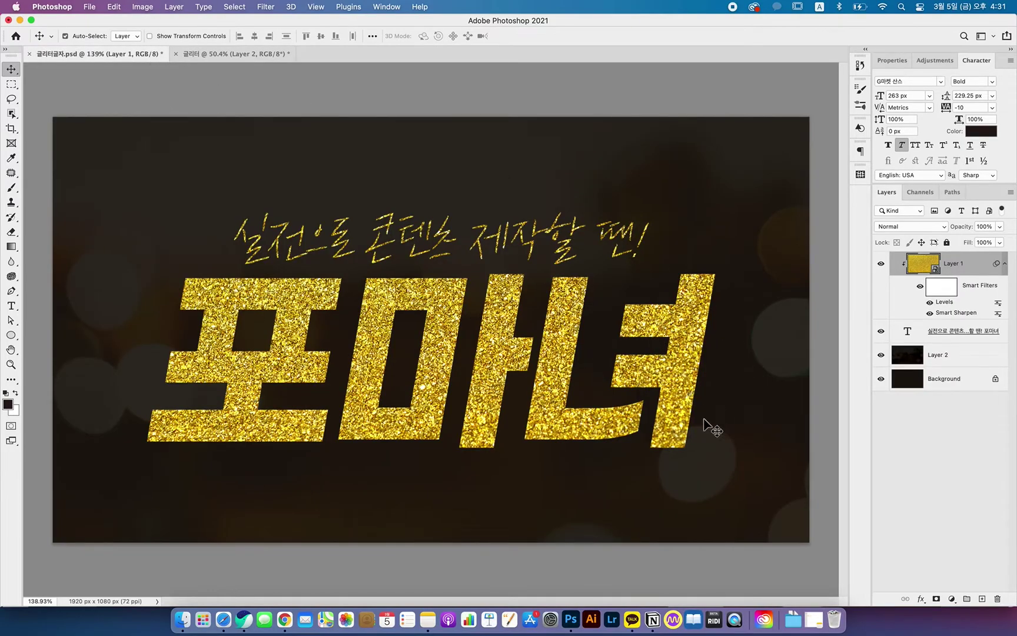
pyautogui.click(236, 54)
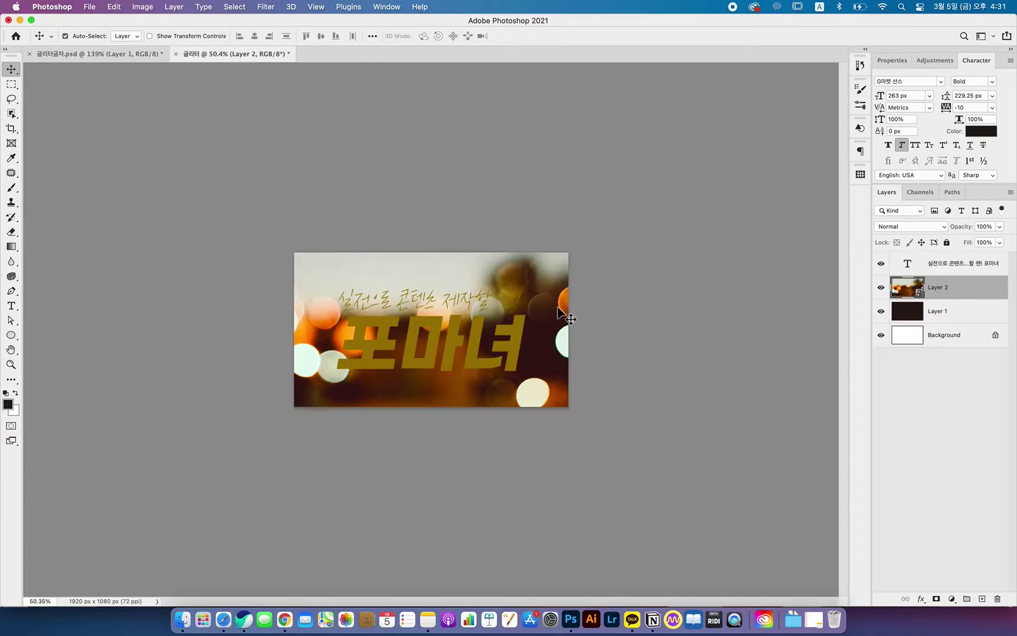
pyautogui.moveTo(558, 310); pyautogui.dragTo(559, 307)
pyautogui.scroll(5, 500, 347)
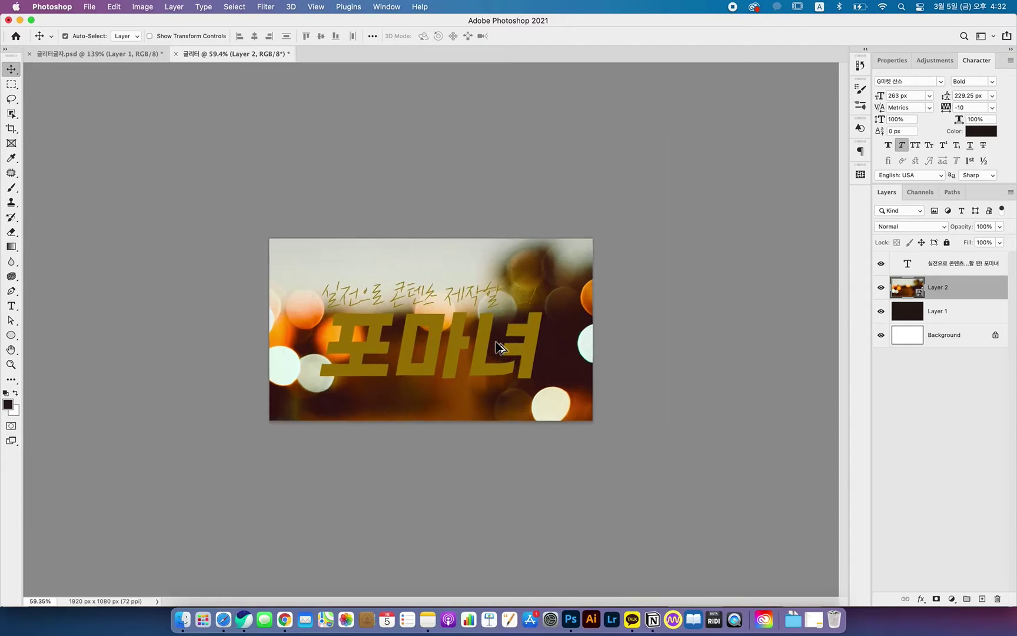
pyautogui.scroll(-2, 500, 346)
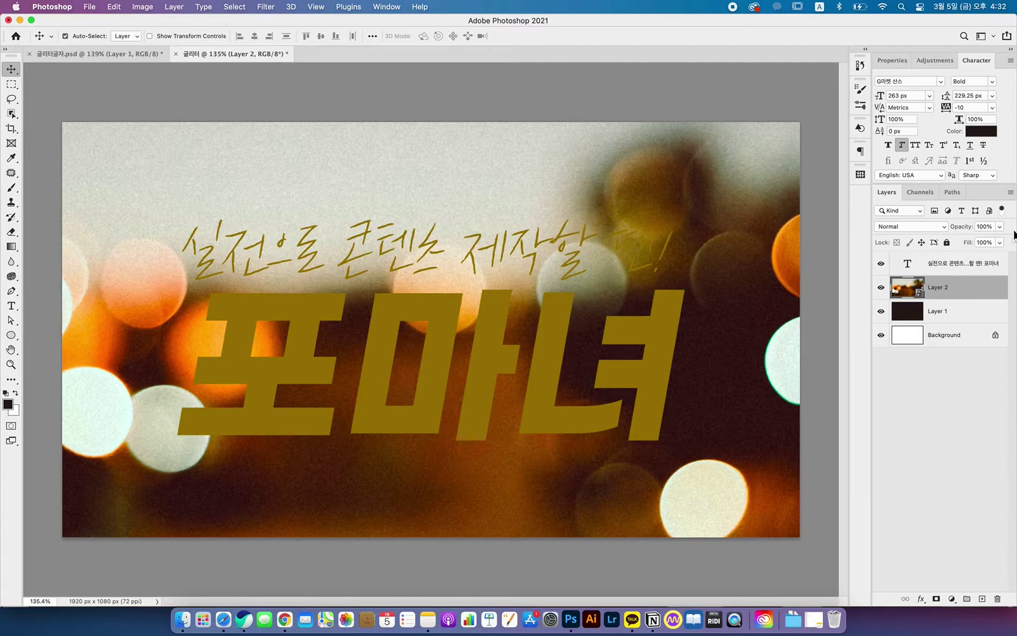
pyautogui.click(882, 288)
pyautogui.click(882, 288)
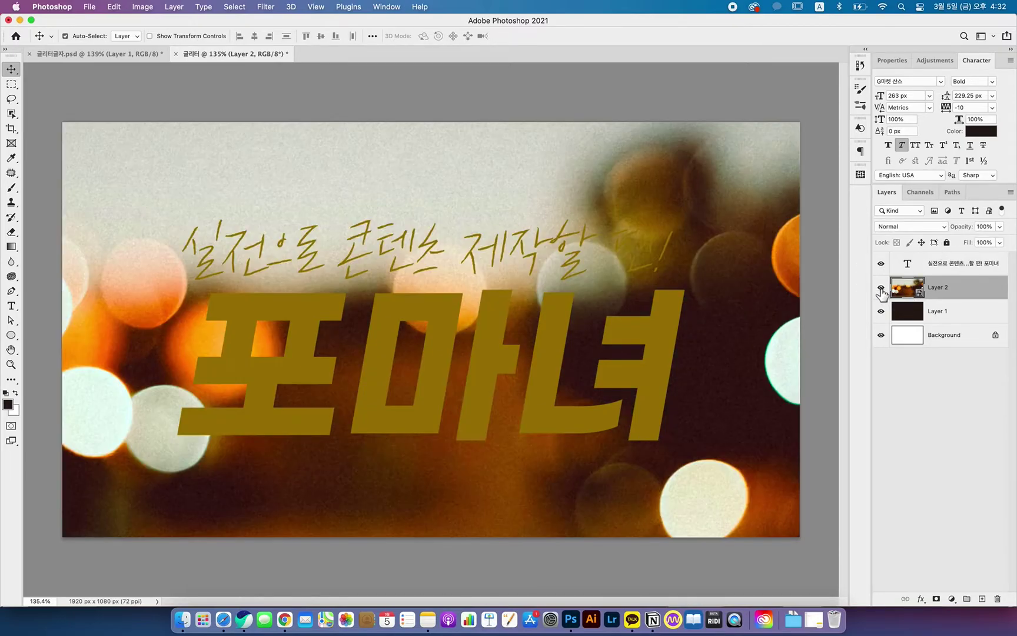
# Set the bokeh photo layer's blend mode to Screen after trying Dissolve
pyautogui.click(930, 225)
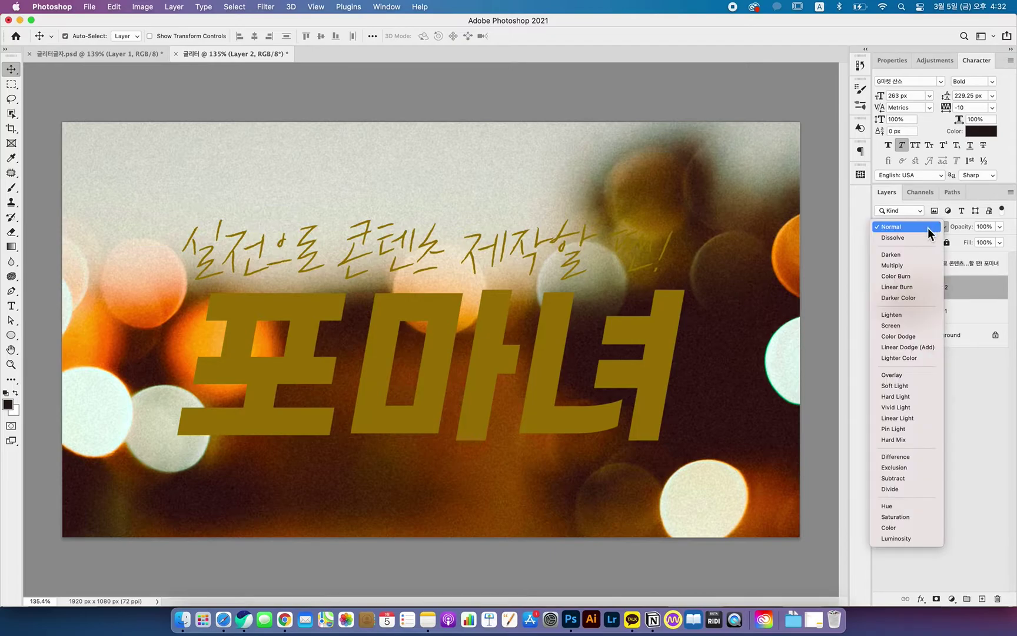
pyautogui.click(939, 226)
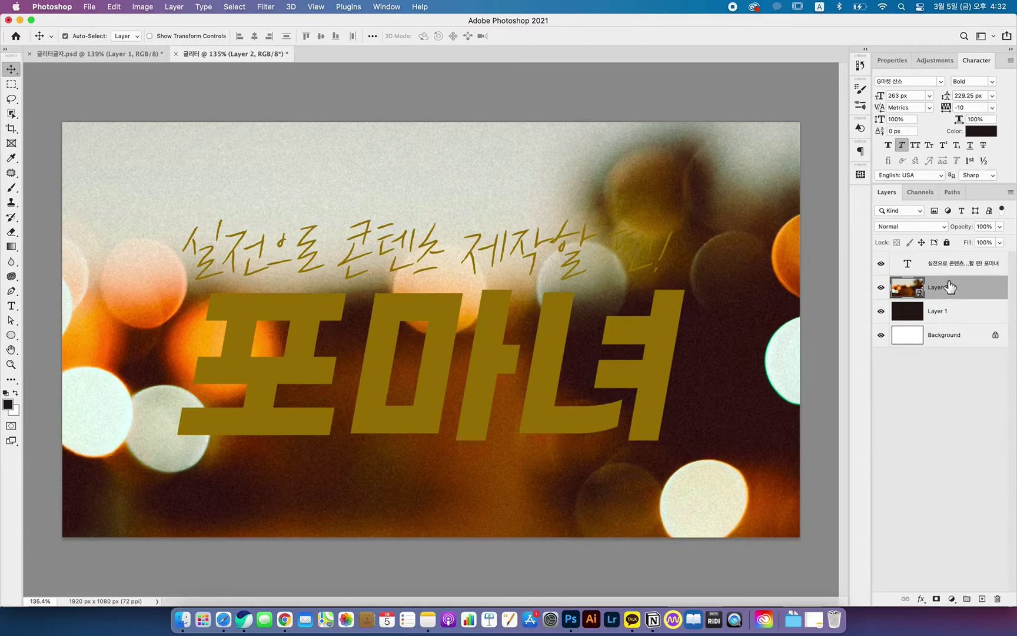
pyautogui.click(914, 230)
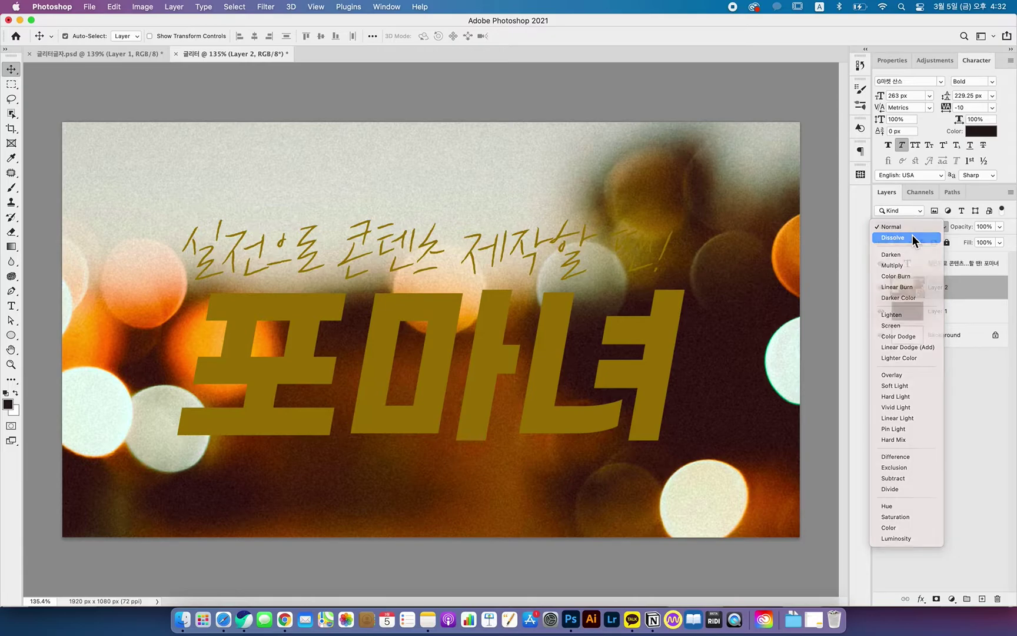
pyautogui.click(913, 237)
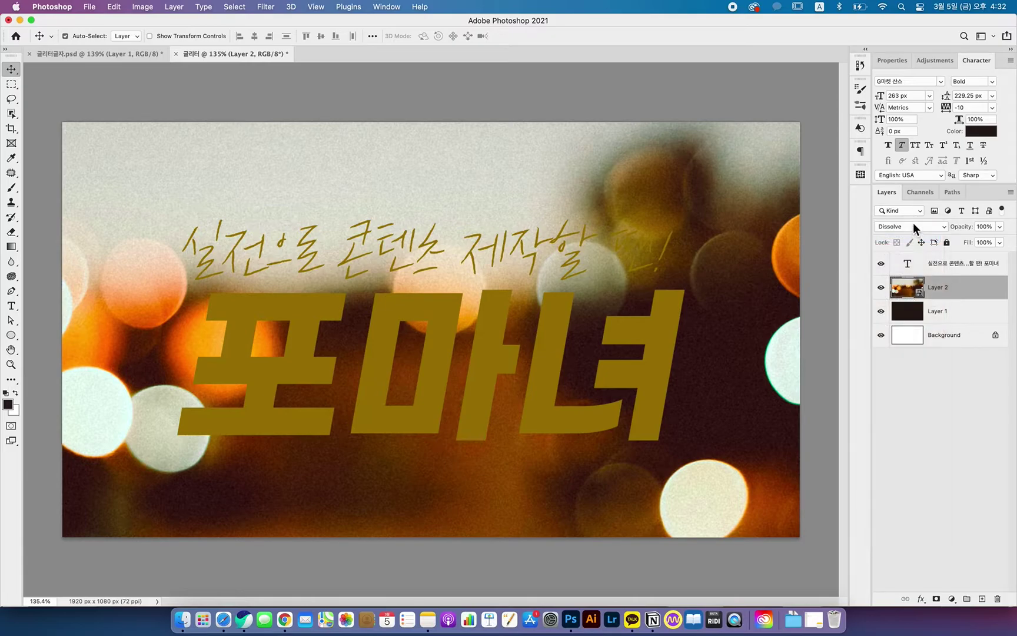
pyautogui.click(912, 226)
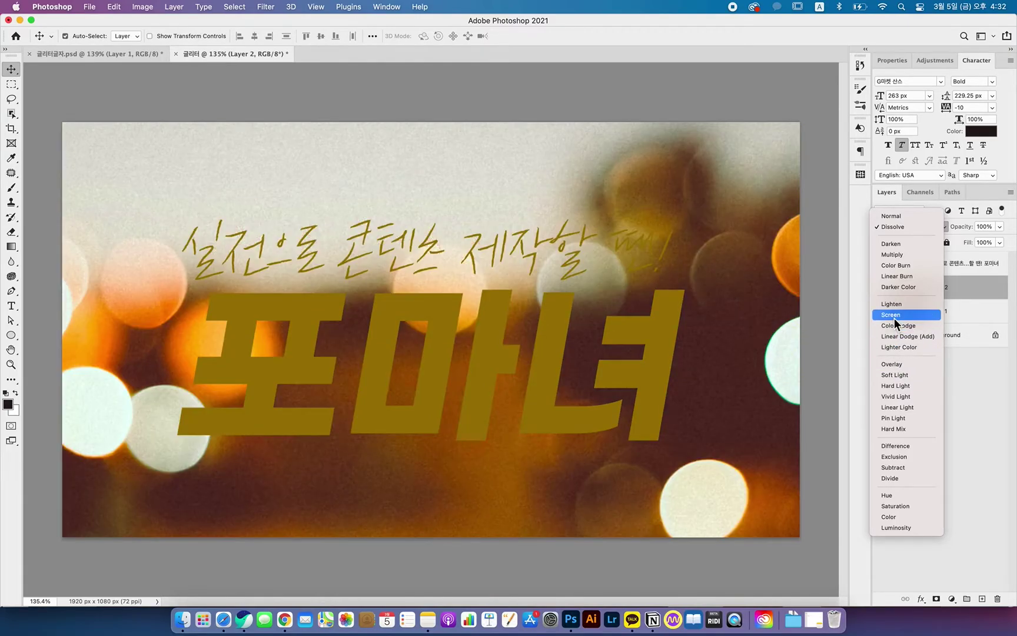
pyautogui.click(894, 318)
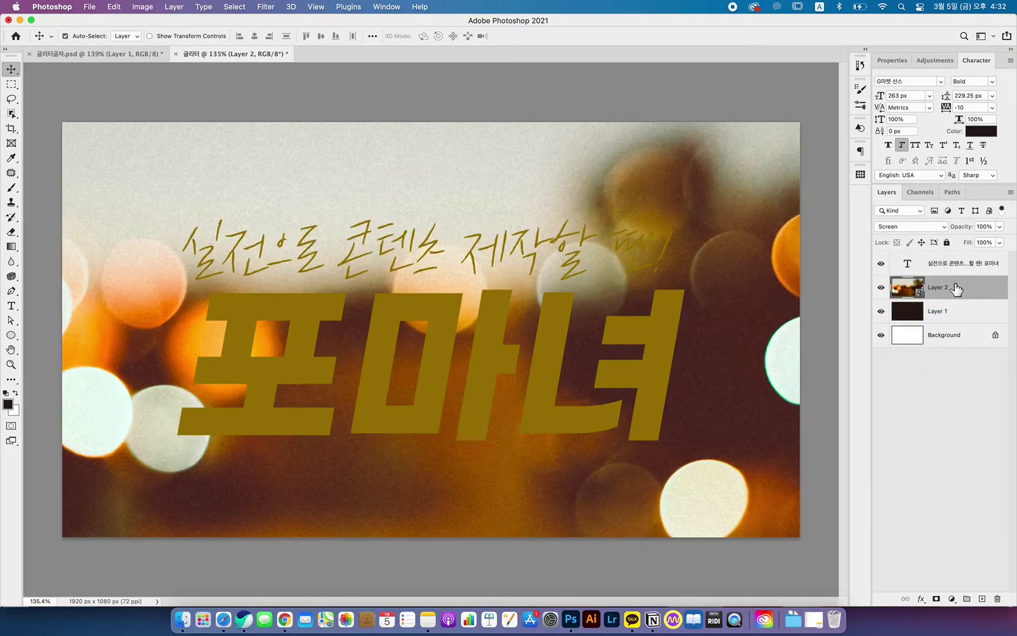
# Apply a Hue/Saturation adjustment to the bokeh photo layer with saturation +11 and lightness -88
pyautogui.click(150, 9)
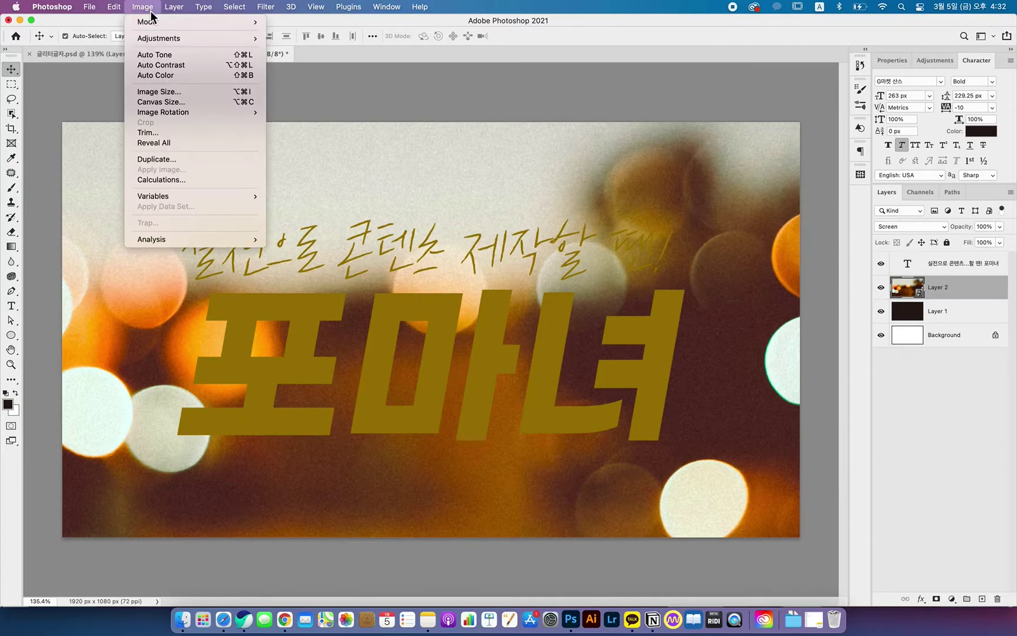
pyautogui.click(157, 40)
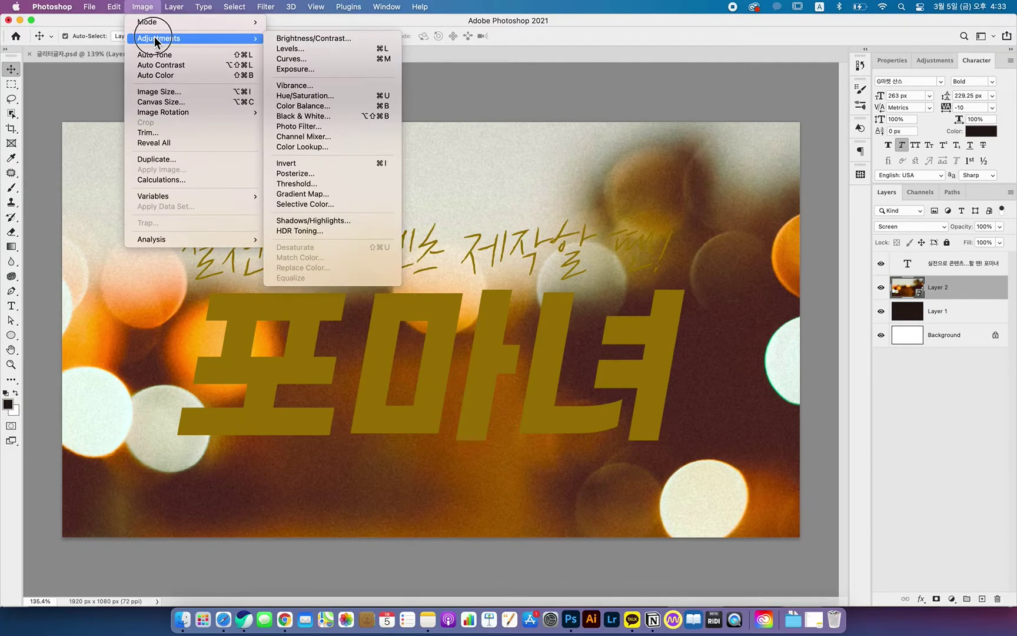
pyautogui.click(317, 95)
pyautogui.moveTo(481, 147); pyautogui.dragTo(753, 73)
pyautogui.moveTo(751, 199); pyautogui.dragTo(703, 210)
pyautogui.moveTo(754, 172)
pyautogui.mouseDown()
pyautogui.moveTo(824, 174)
pyautogui.moveTo(760, 176)
pyautogui.mouseUp()
pyautogui.moveTo(702, 195); pyautogui.dragTo(709, 196)
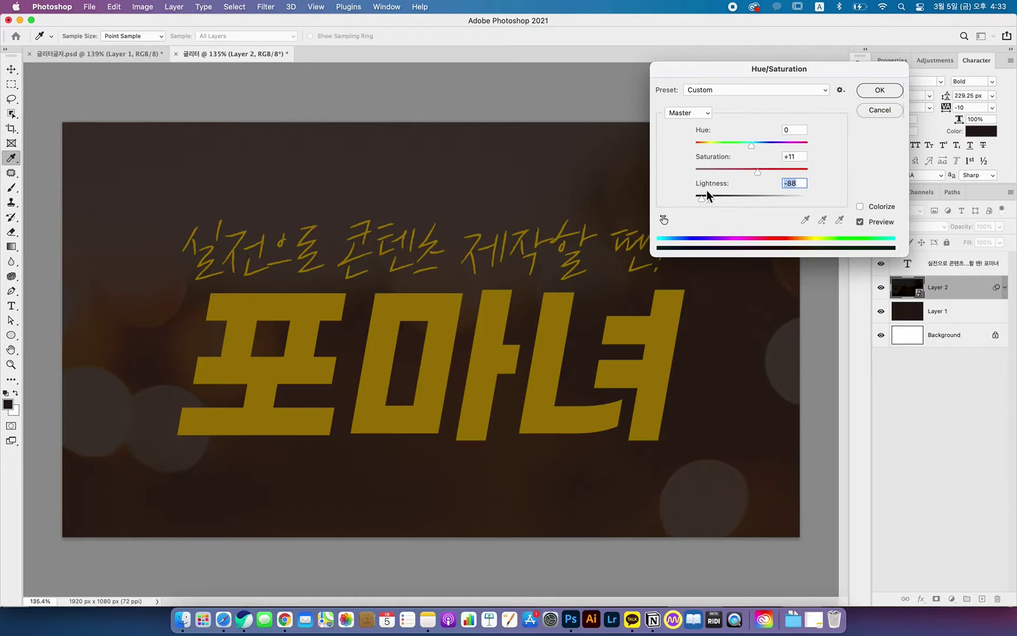
pyautogui.click(883, 93)
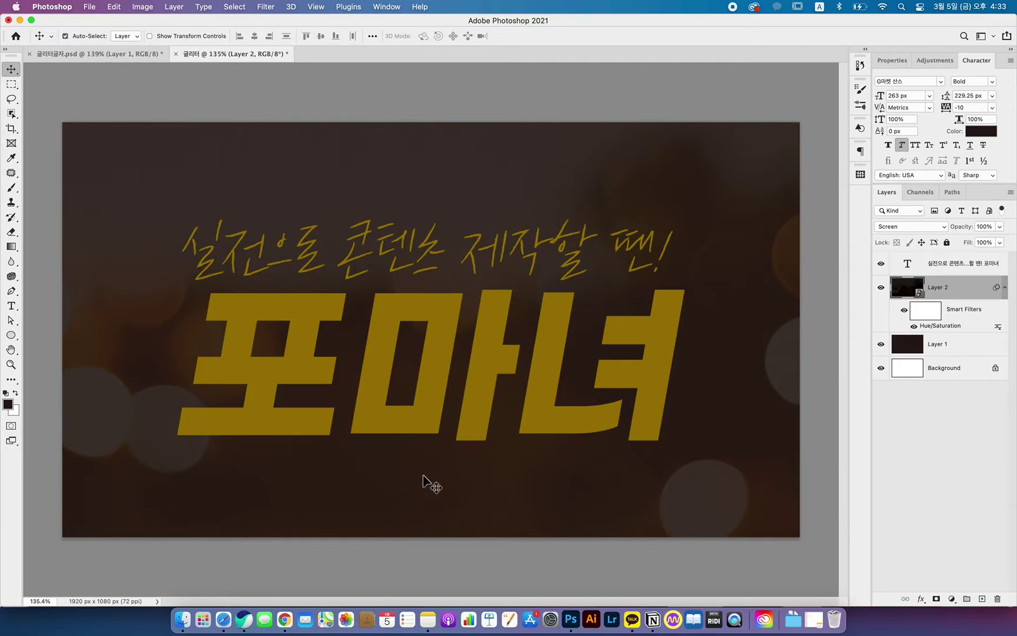
# Switch to the browser's Google image results for "glitter texture" and rerun the search without the large-size filter
pyautogui.click(244, 619)
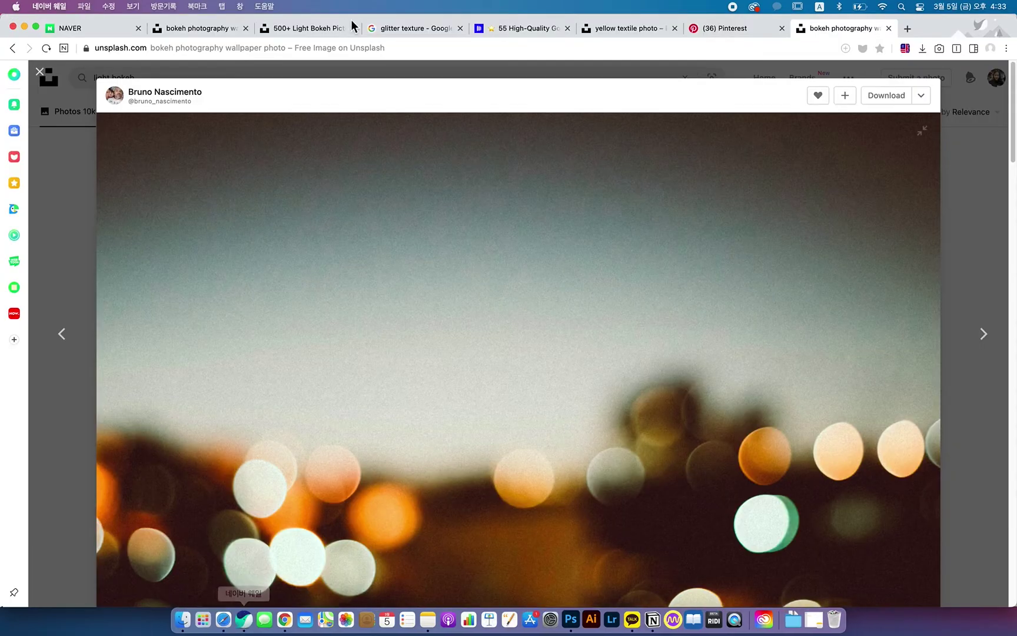
pyautogui.click(403, 34)
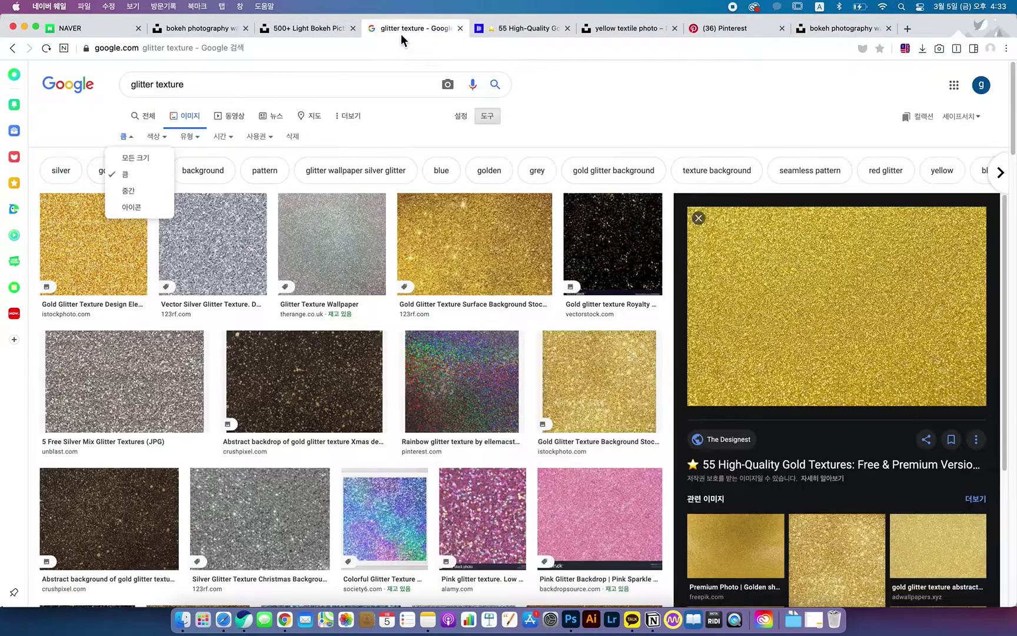
pyautogui.click(205, 87)
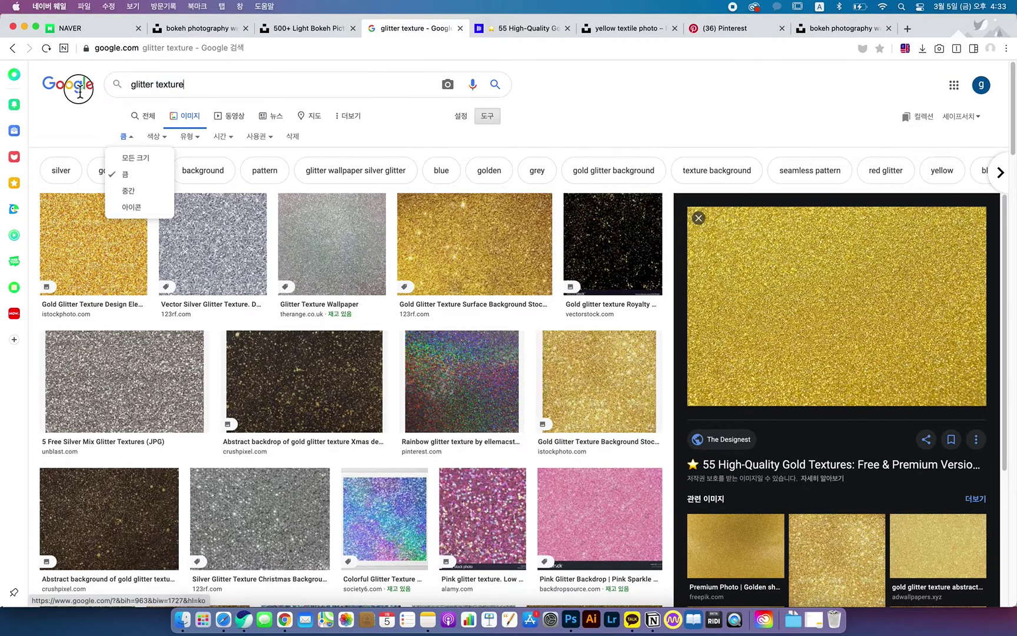
pyautogui.moveTo(200, 87); pyautogui.dragTo(123, 87)
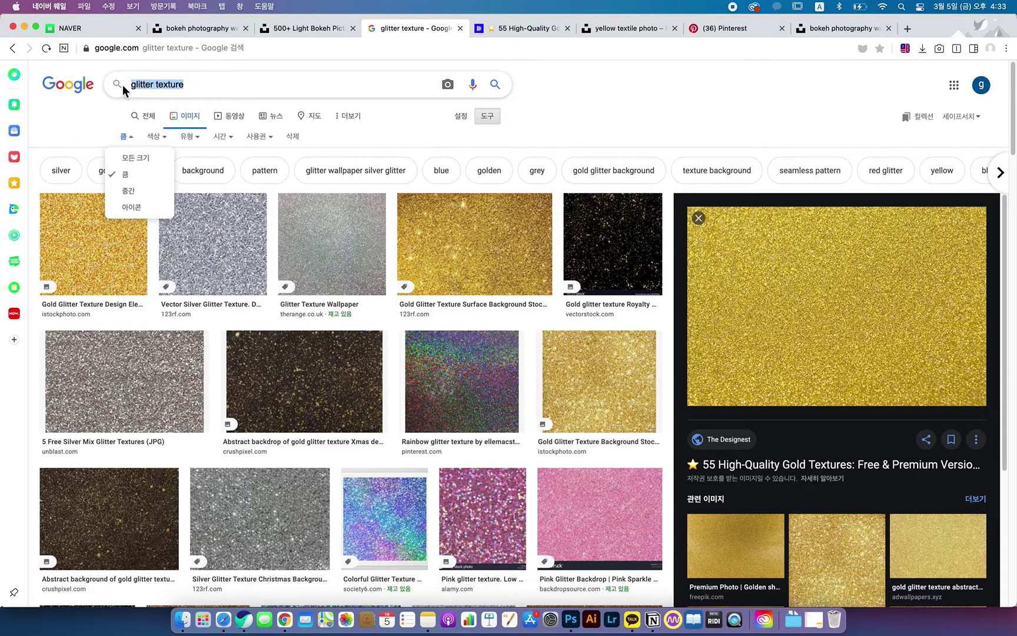
pyautogui.click(88, 122)
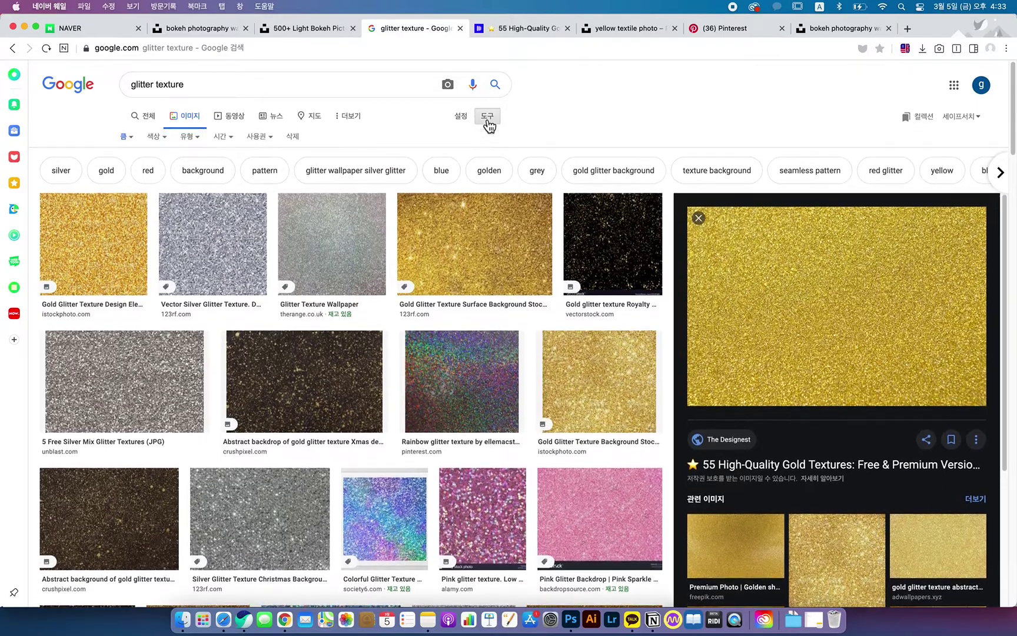
pyautogui.click(134, 144)
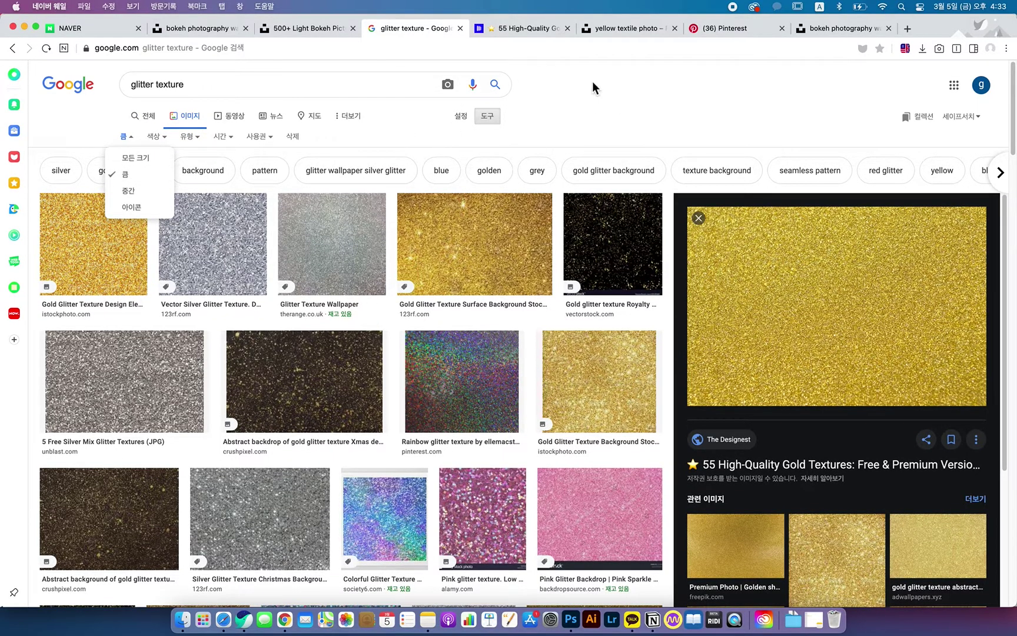
pyautogui.click(508, 88)
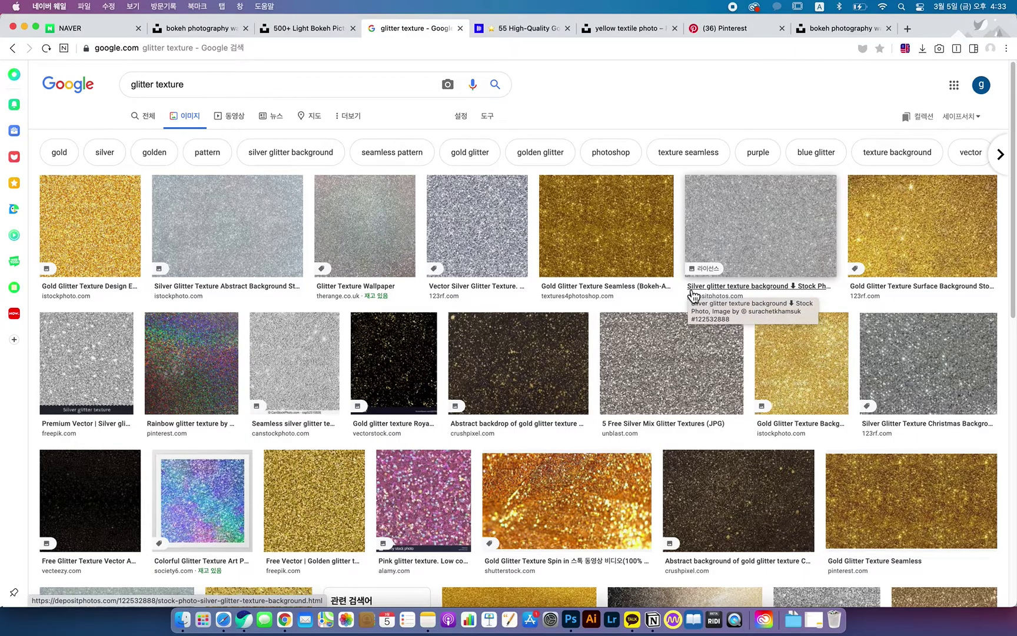
# Browse the glitter texture results, preview several gold glitter images, and open the Freepik source page of one
pyautogui.scroll(-1, 694, 294)
pyautogui.scroll(-5, 694, 295)
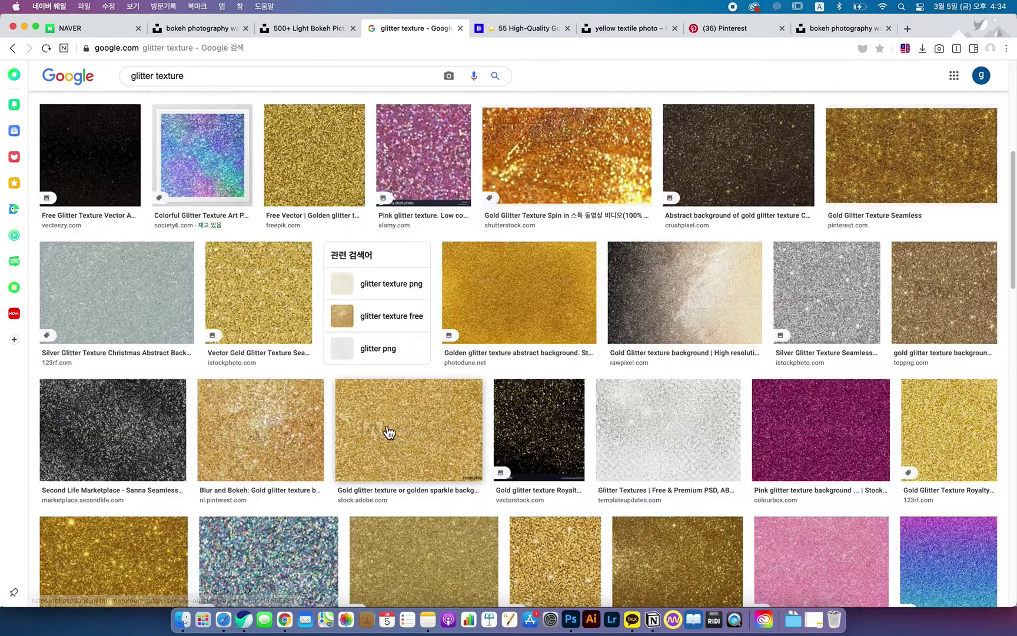
pyautogui.scroll(-3, 427, 434)
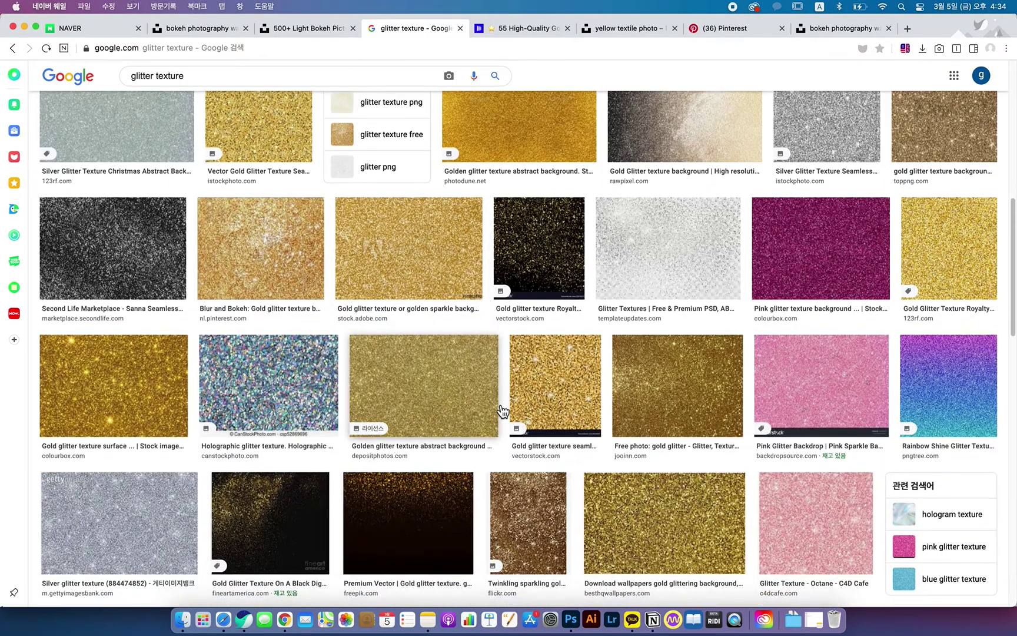
pyautogui.scroll(-3, 297, 341)
pyautogui.click(173, 274)
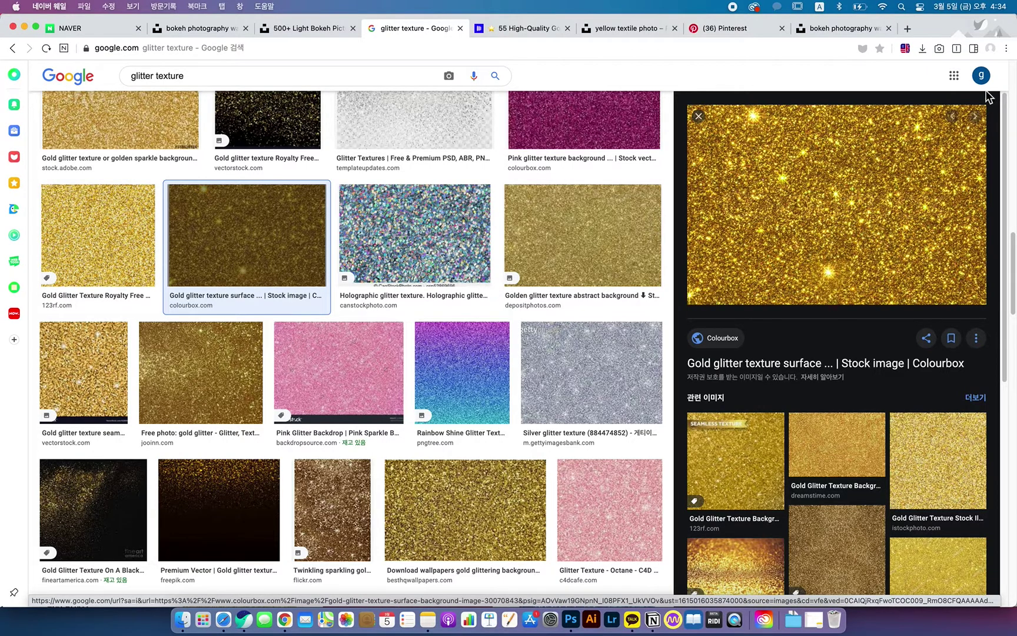
pyautogui.scroll(-1, 559, 283)
pyautogui.click(614, 208)
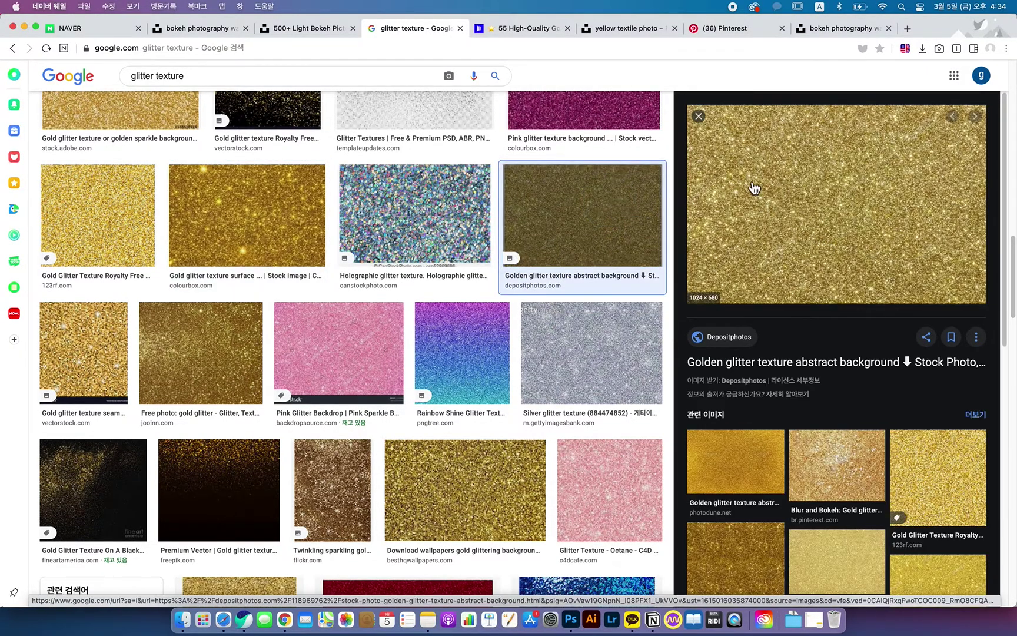
pyautogui.scroll(-12, 478, 379)
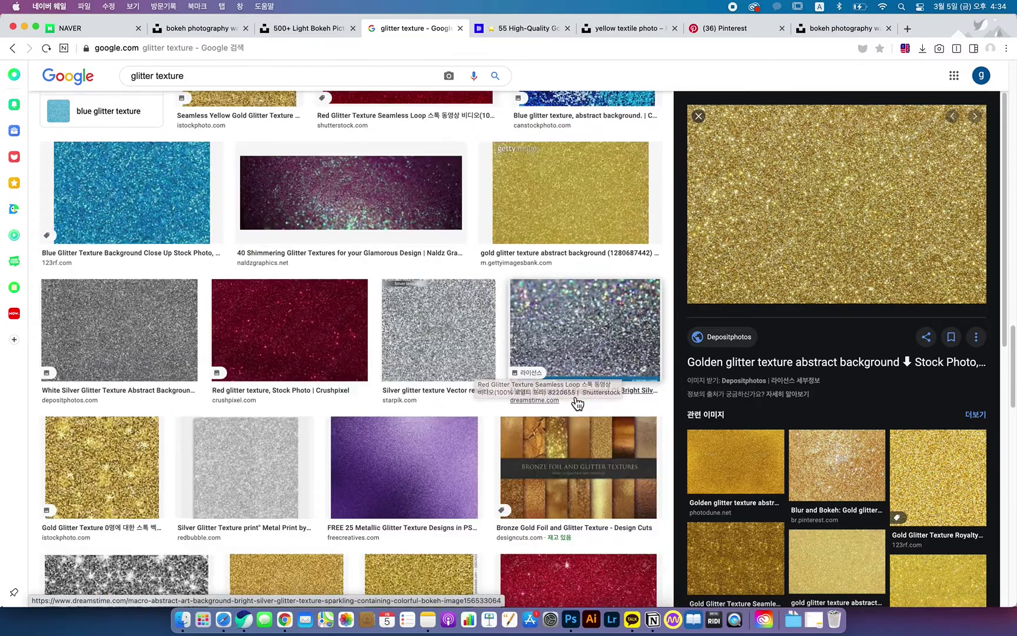
pyautogui.scroll(-3, 577, 402)
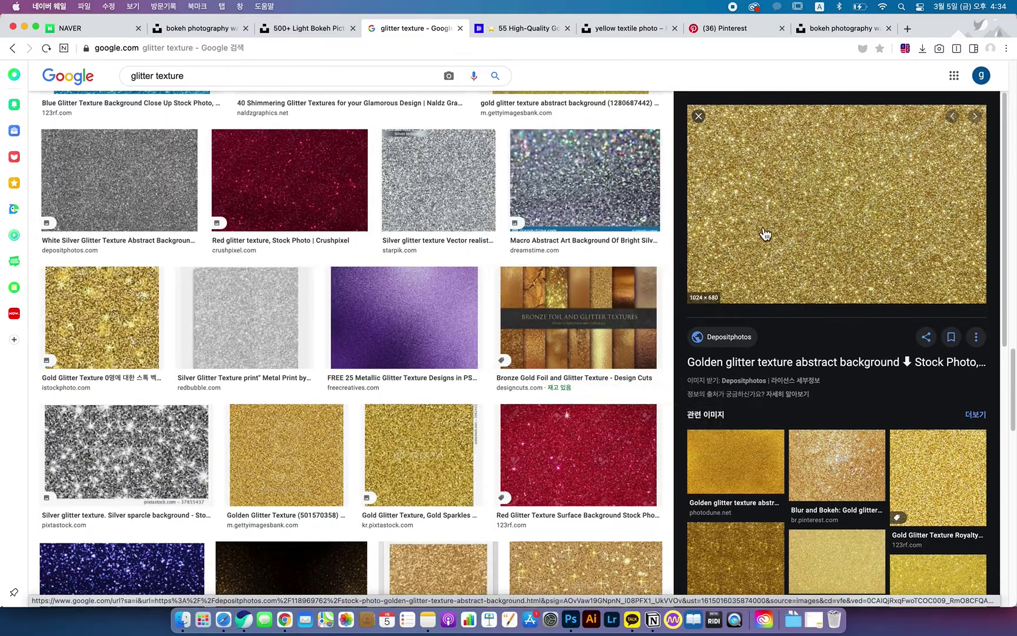
pyautogui.click(318, 454)
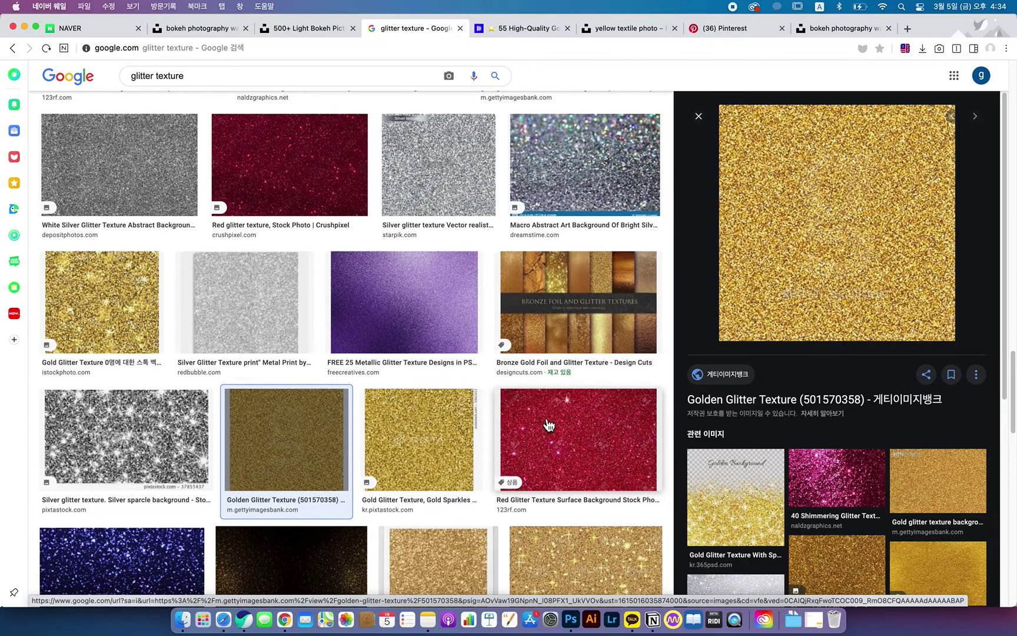
pyautogui.scroll(-6, 484, 441)
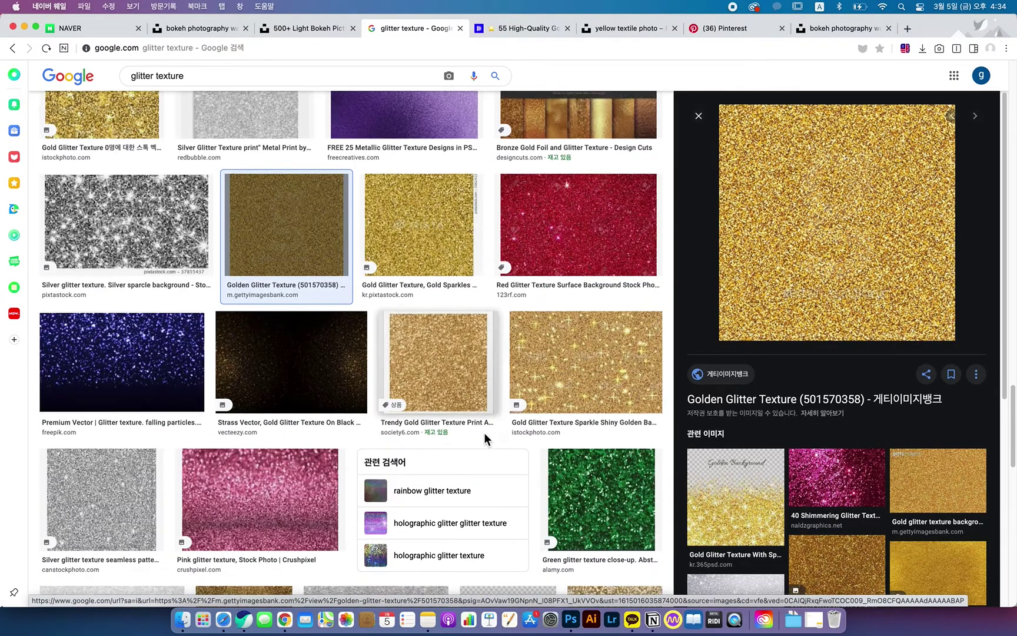
pyautogui.scroll(-10, 484, 439)
pyautogui.click(423, 408)
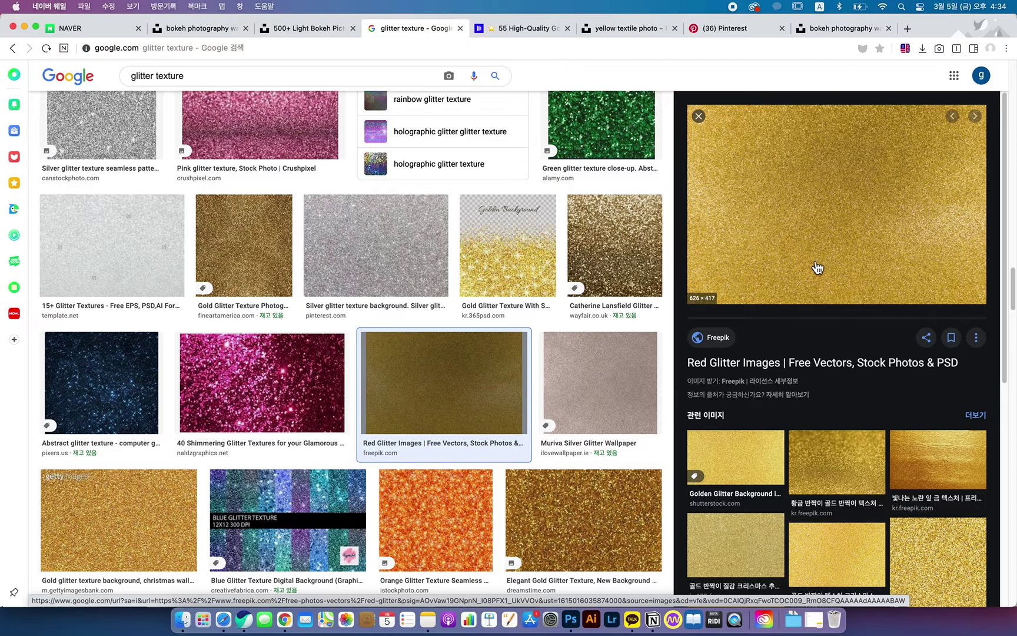
pyautogui.click(791, 175)
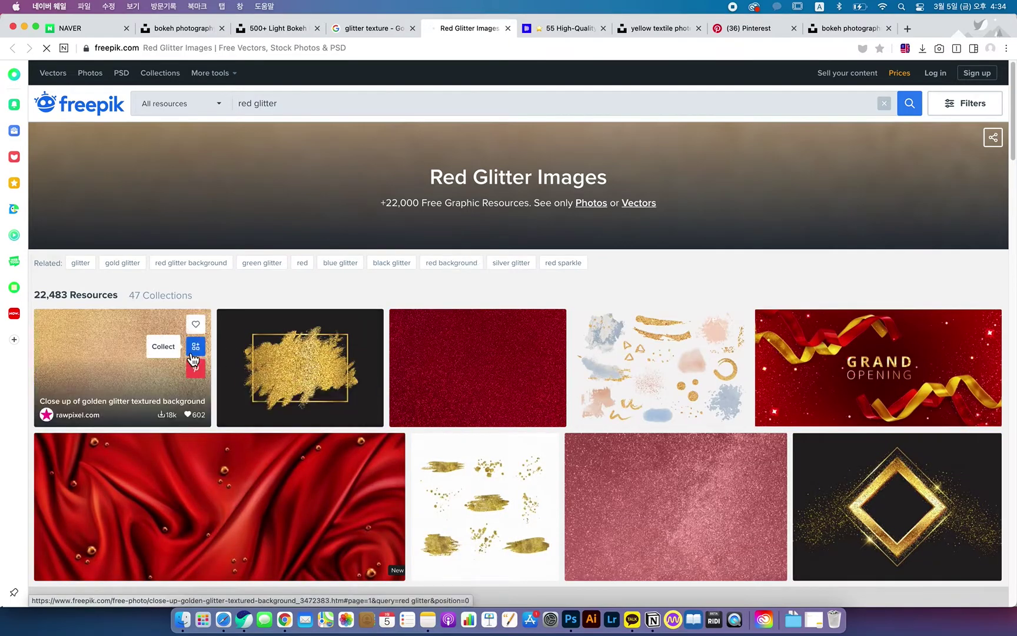
# Enlarge the gold glitter photo on the open Unsplash page and copy the image
pyautogui.click(655, 34)
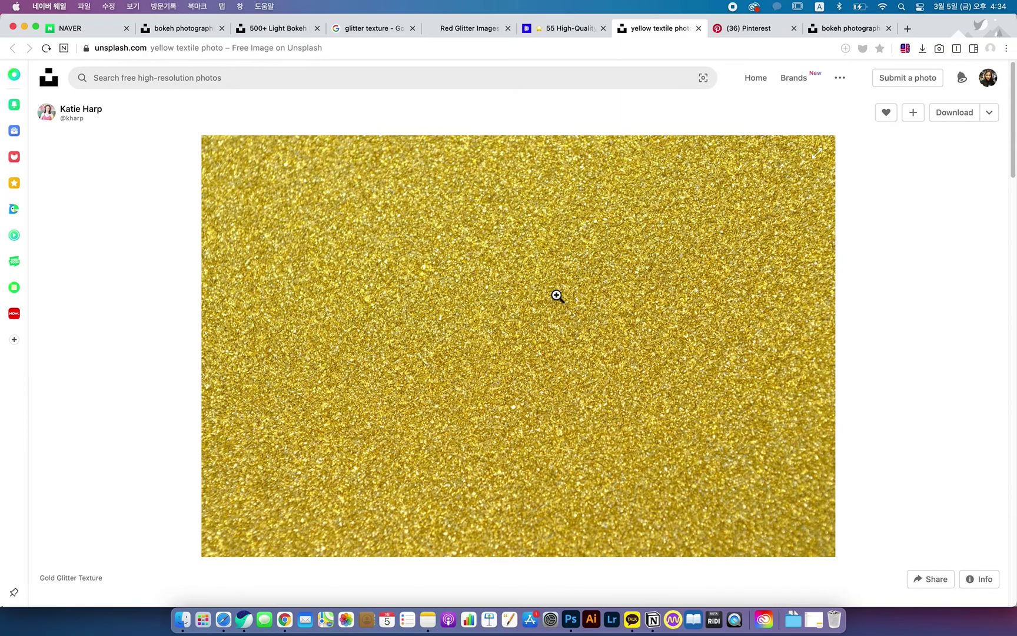
pyautogui.click(553, 258)
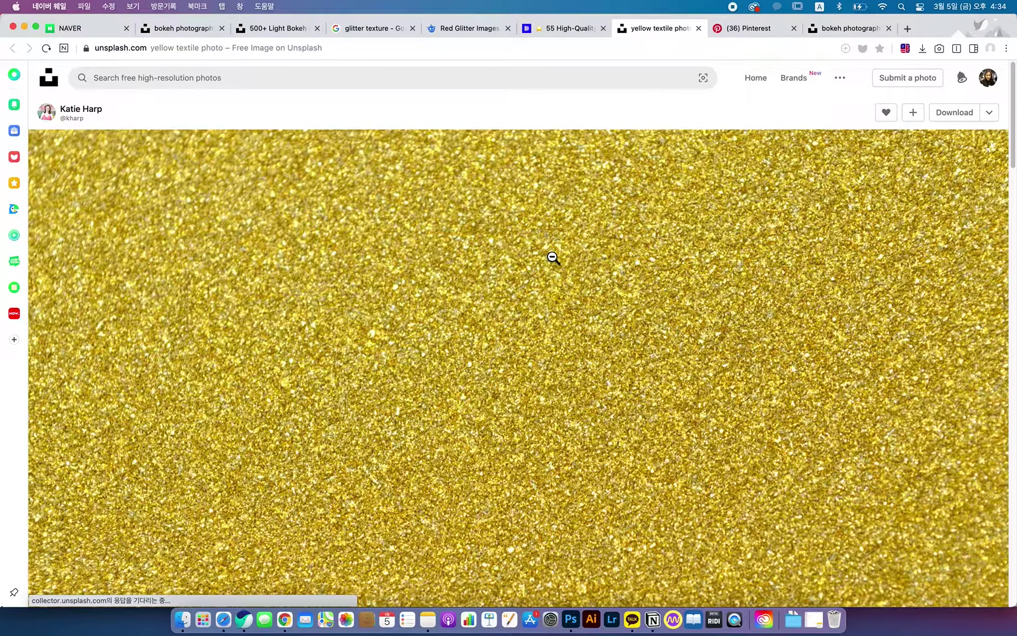
pyautogui.rightClick(551, 256)
pyautogui.click(575, 311)
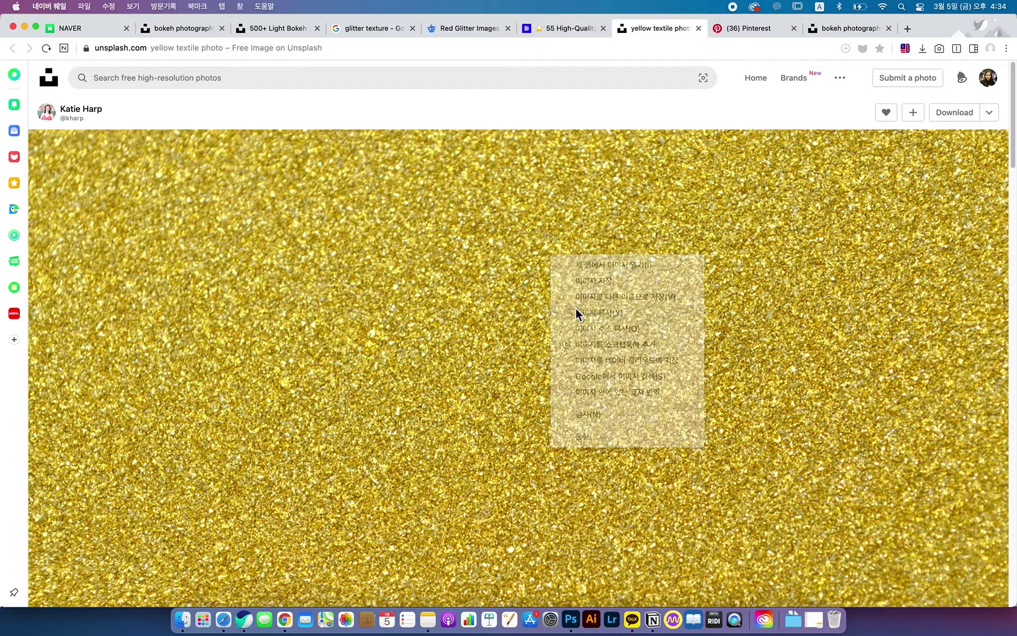
# Switch to Photoshop, paste the glitter photo so it covers the canvas, and place its layer above the title text layer
pyautogui.click(571, 618)
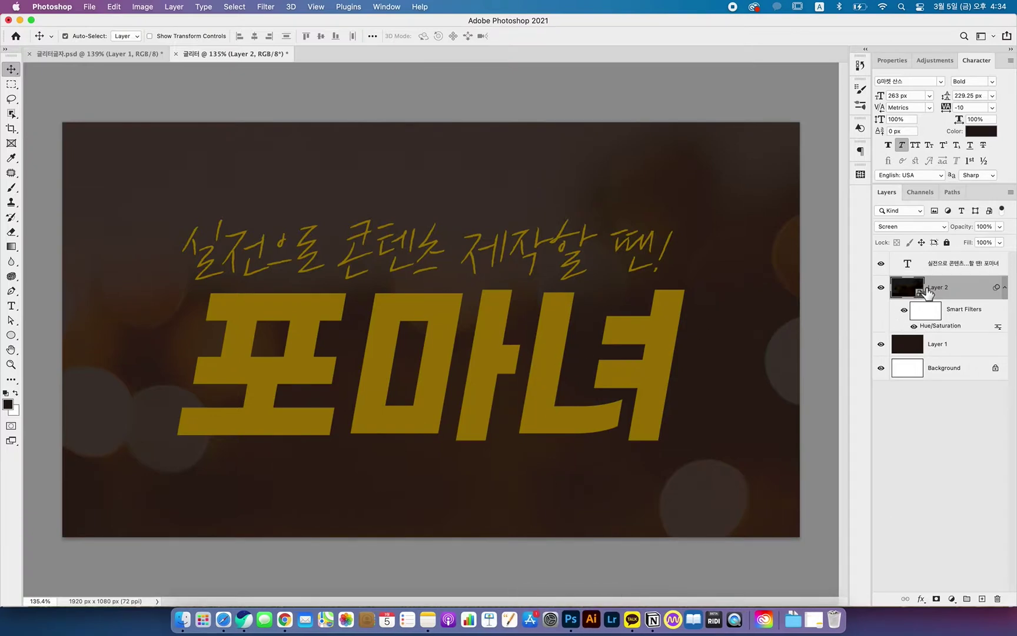
pyautogui.press('super+v')
pyautogui.moveTo(718, 430); pyautogui.dragTo(695, 301)
pyautogui.moveTo(966, 290); pyautogui.dragTo(944, 256)
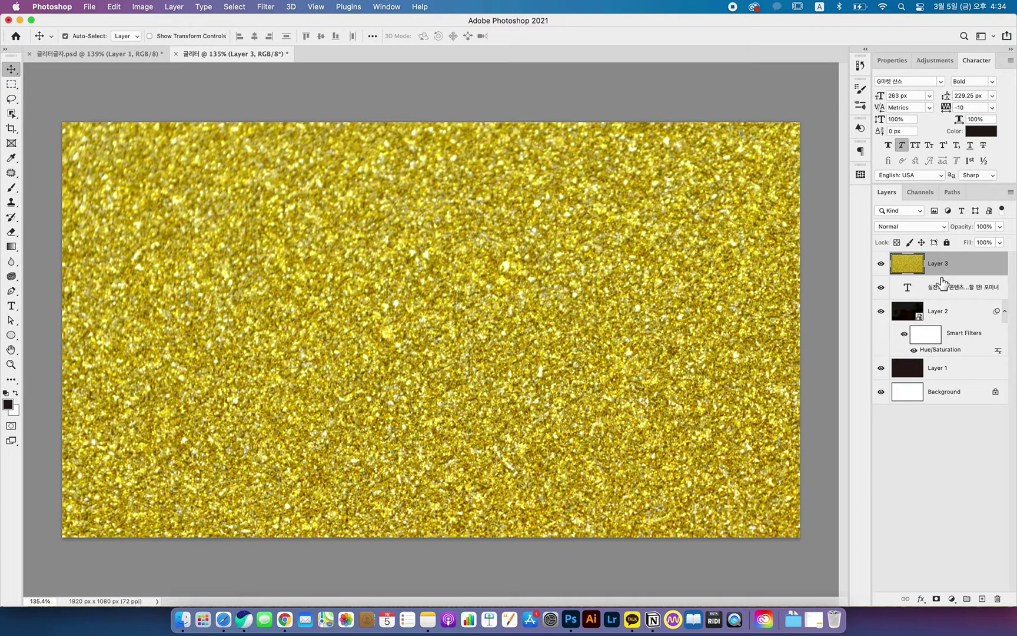
# Move the glitter layer down to just above the Background, and return it to the top of the layer stack
pyautogui.press('super+bracketleft')
pyautogui.press('super+bracketleft')
pyautogui.press('super+bracketleft')
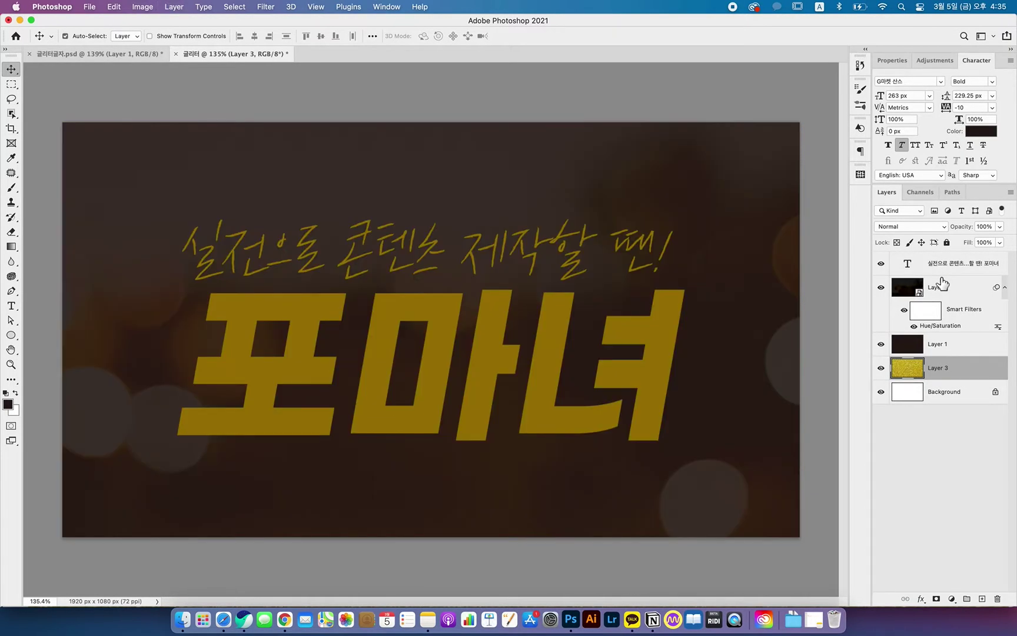
pyautogui.press('super+bracketright')
pyautogui.press('super+bracketright')
pyautogui.press('super+bracketright')
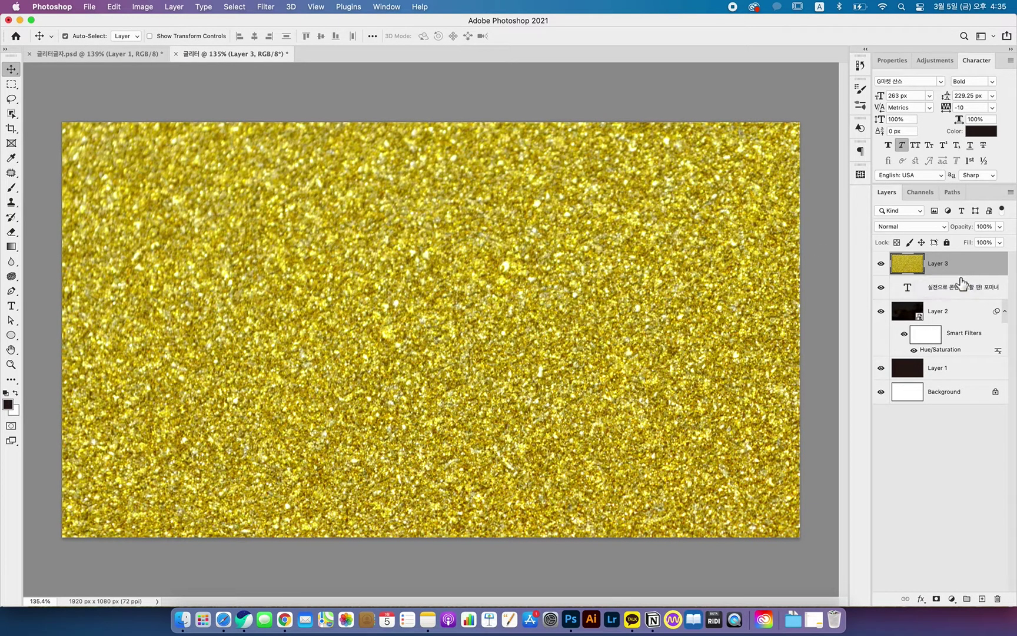
# Hide and show the glitter layer to check the title text beneath it, leaving the glitter layer visible and selected
pyautogui.click(882, 264)
pyautogui.click(881, 264)
pyautogui.click(881, 264)
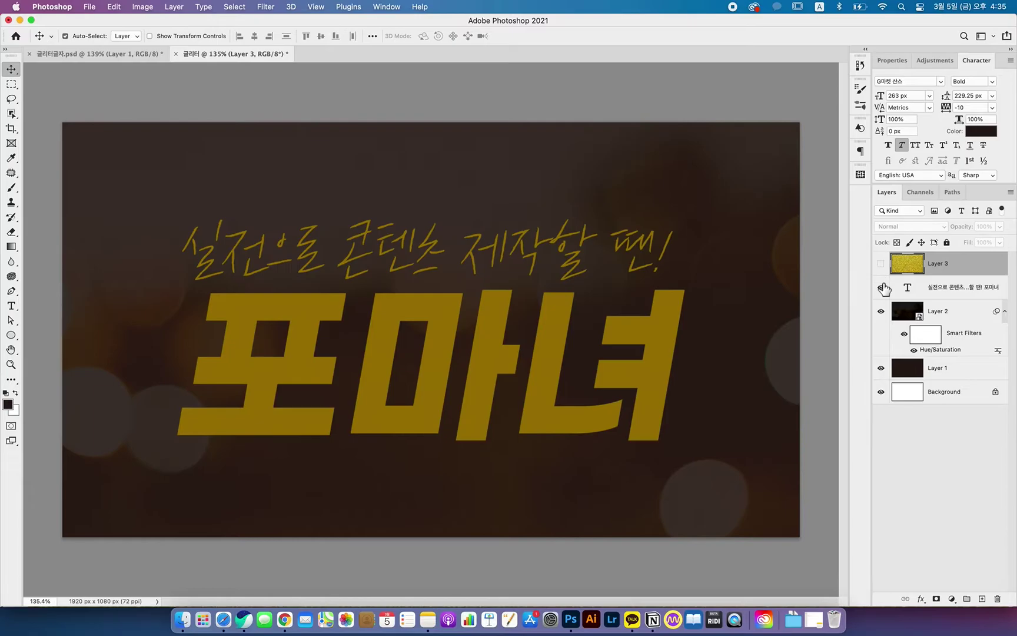
pyautogui.click(953, 287)
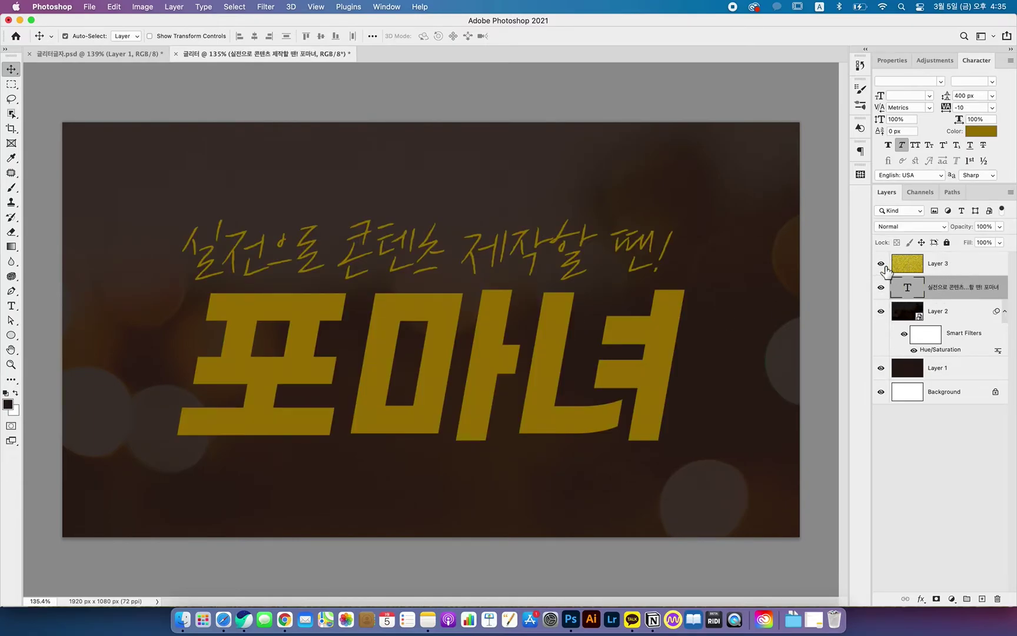
pyautogui.click(881, 264)
pyautogui.click(964, 266)
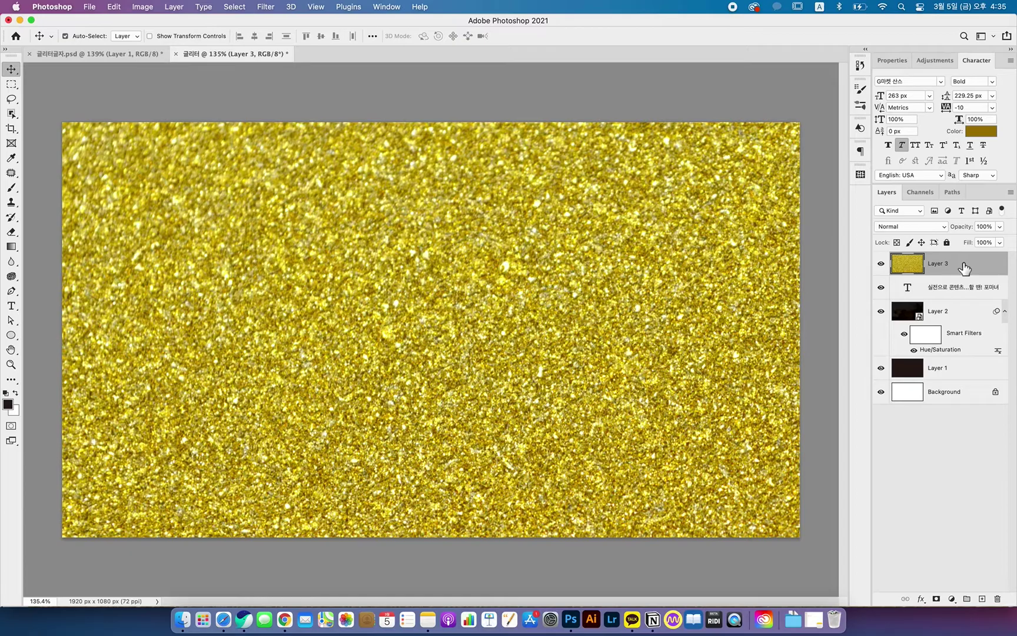
# Clip the glitter layer to the title text layer below, releasing and reapplying the clipping mask to compare
pyautogui.rightClick(963, 263)
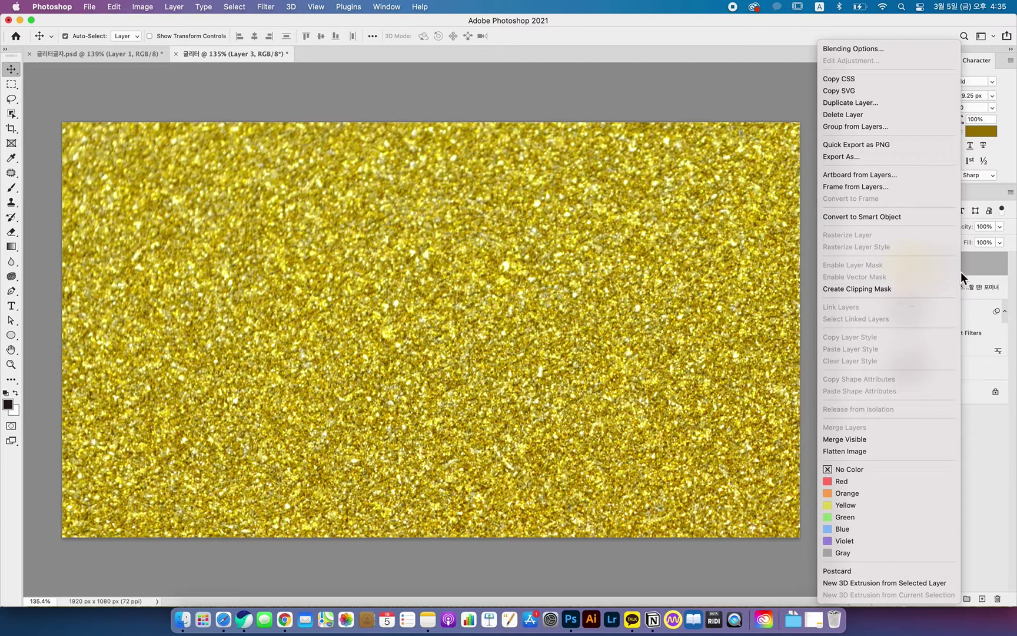
pyautogui.click(977, 267)
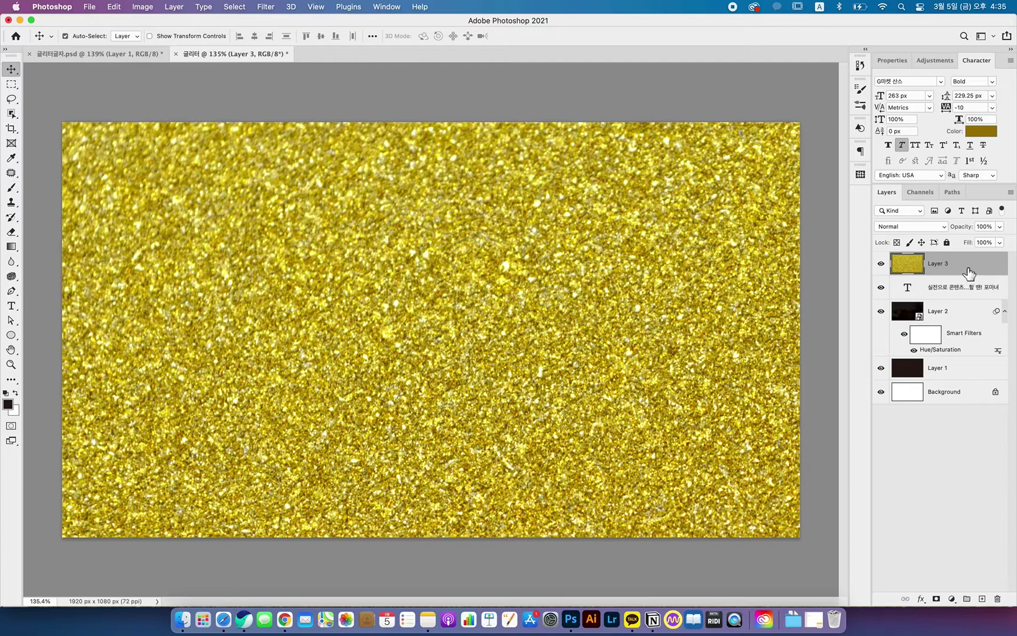
pyautogui.rightClick(967, 272)
pyautogui.click(995, 270)
pyautogui.keyDown('alt'); pyautogui.click(954, 275); pyautogui.keyUp('alt')
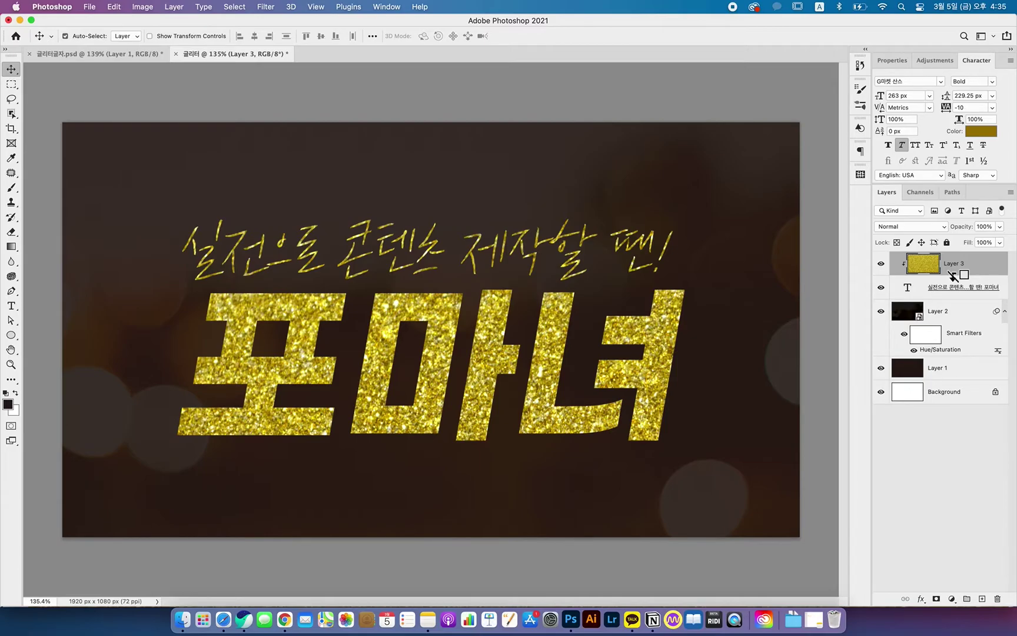
pyautogui.keyDown('alt'); pyautogui.click(954, 275); pyautogui.keyUp('alt')
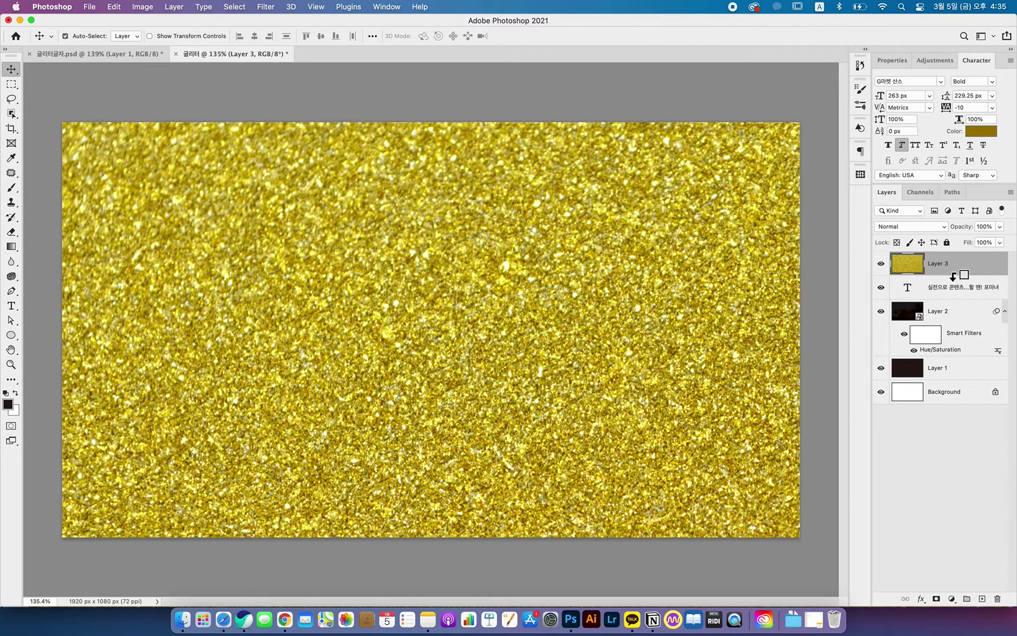
pyautogui.keyDown('alt'); pyautogui.click(954, 275); pyautogui.keyUp('alt')
pyautogui.keyDown('alt'); pyautogui.click(954, 274); pyautogui.keyUp('alt')
pyautogui.keyDown('alt'); pyautogui.click(954, 275); pyautogui.keyUp('alt')
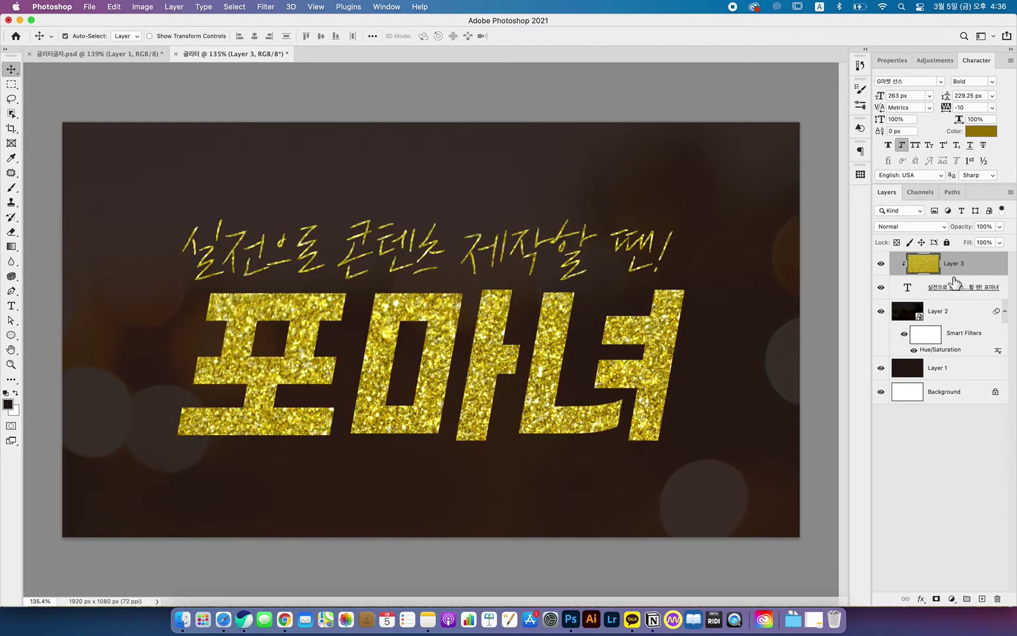
# Convert the clipped glitter layer to a smart object
pyautogui.scroll(-3, 492, 354)
pyautogui.scroll(-1, 493, 354)
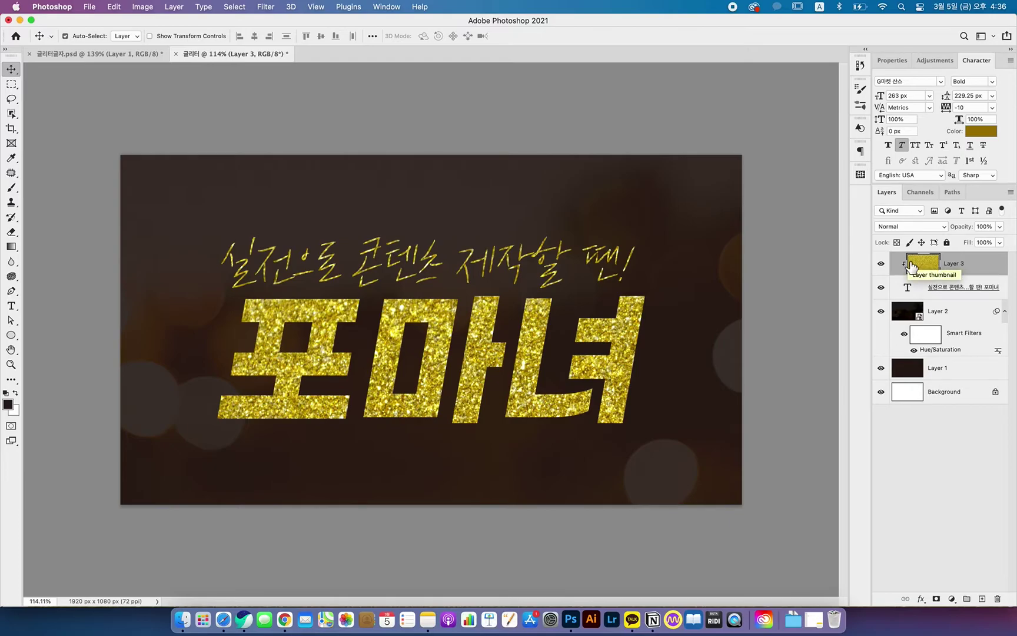
pyautogui.rightClick(978, 270)
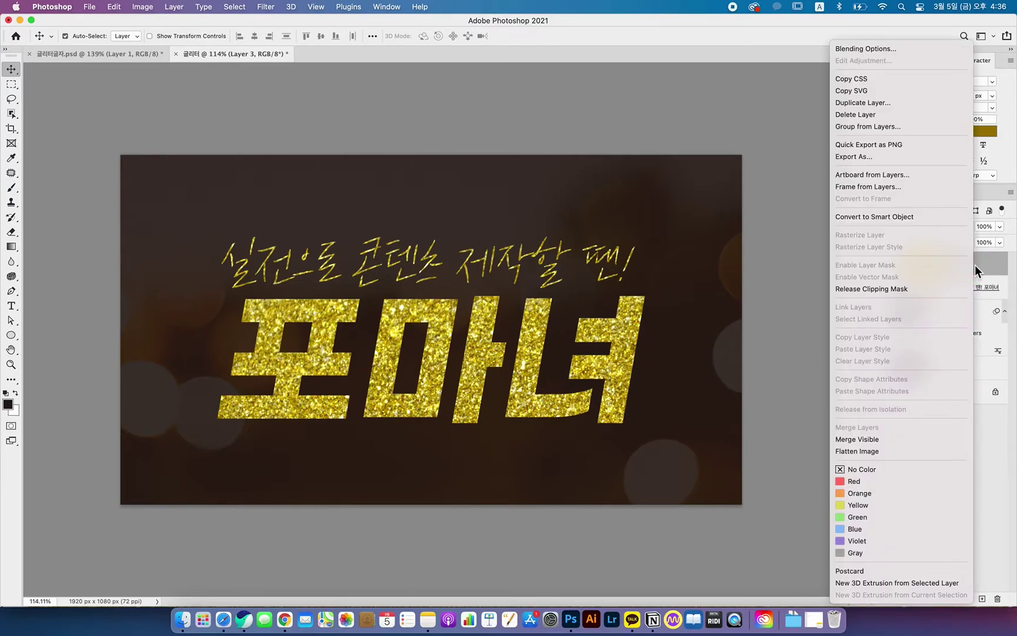
pyautogui.click(894, 219)
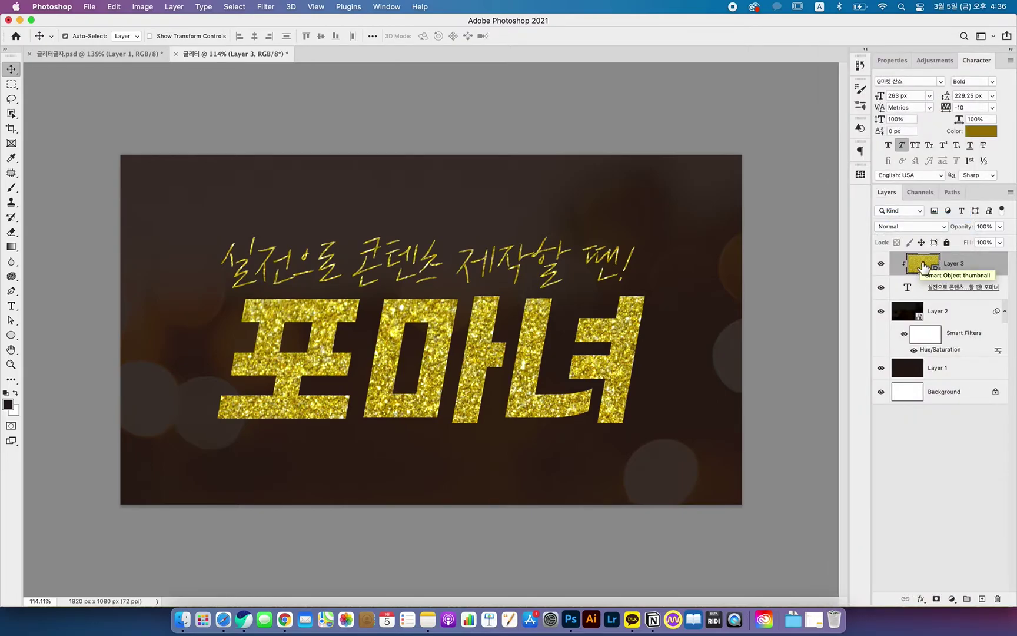
# Scale the clipped glitter layer down to about 52% and reposition it so the texture still covers the whole title
pyautogui.press('super+t')
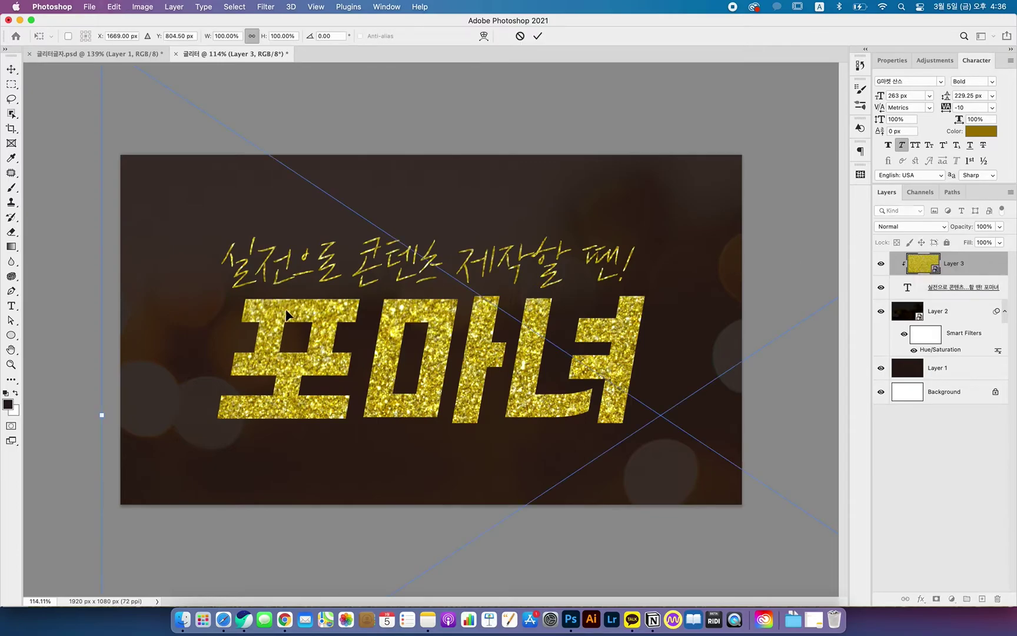
pyautogui.scroll(-2, 391, 365)
pyautogui.scroll(-4, 431, 330)
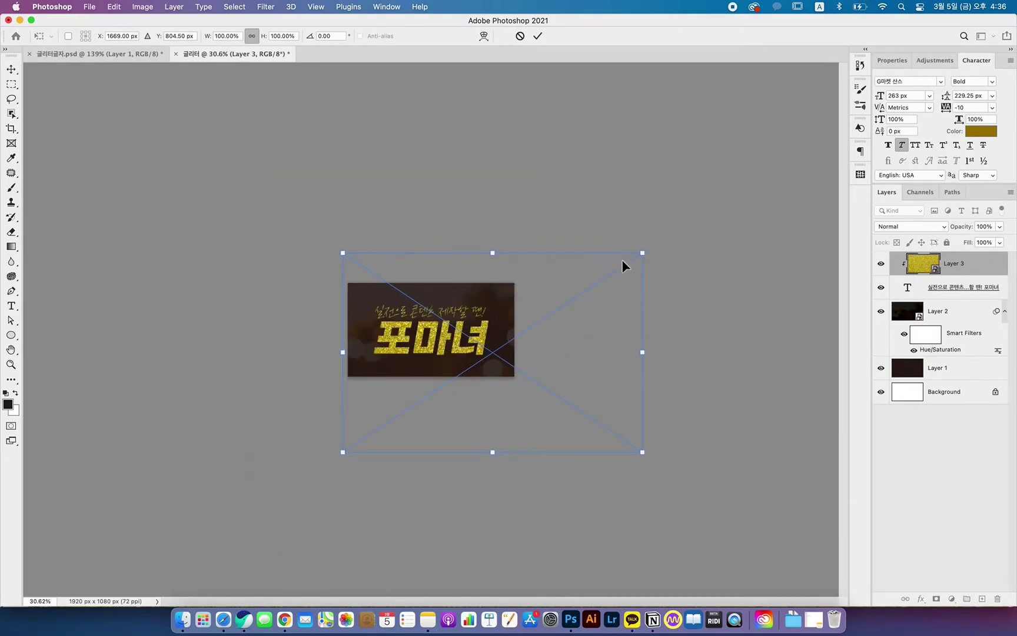
pyautogui.moveTo(644, 256); pyautogui.dragTo(570, 300)
pyautogui.moveTo(518, 325); pyautogui.dragTo(467, 305)
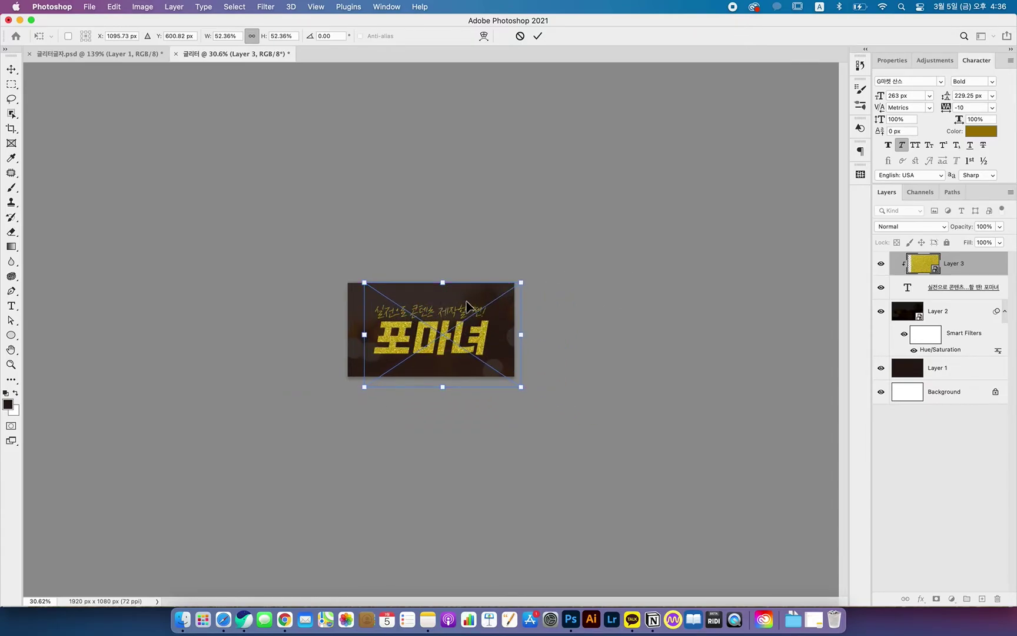
pyautogui.press('Return')
pyautogui.scroll(6, 470, 308)
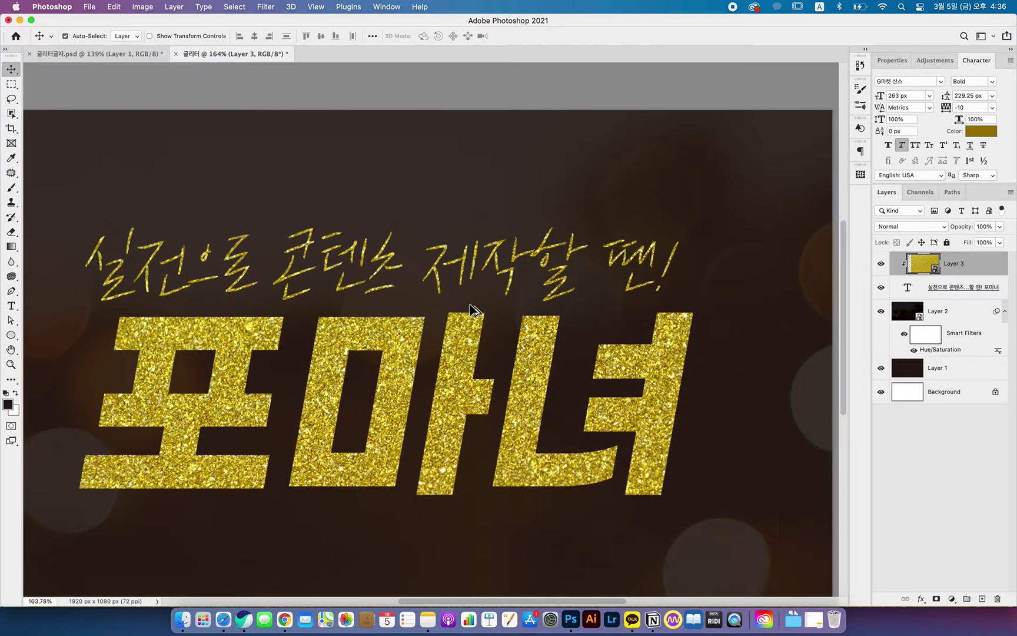
pyautogui.scroll(-2, 470, 308)
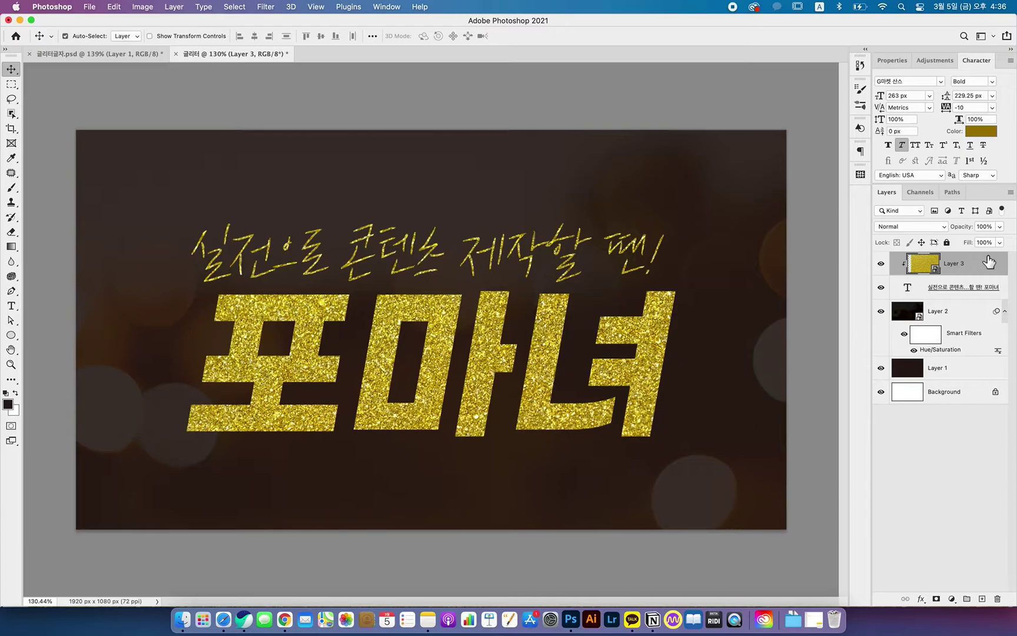
# Apply a Levels adjustment to the glitter layer with input shadows at 68 and midtones at 1.52
pyautogui.click(148, 10)
pyautogui.moveTo(150, 38)
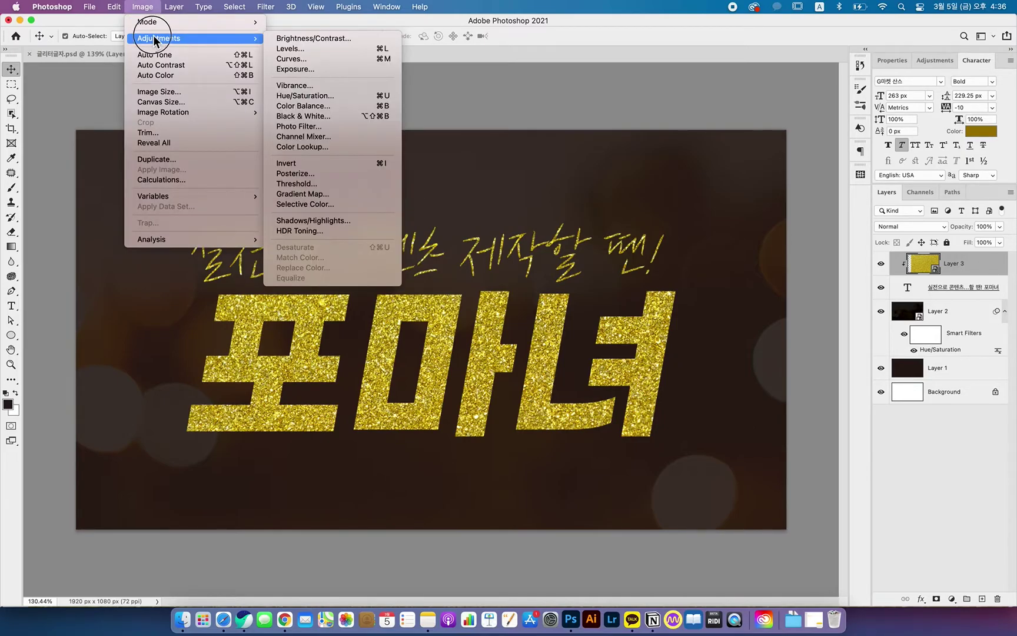
pyautogui.click(297, 49)
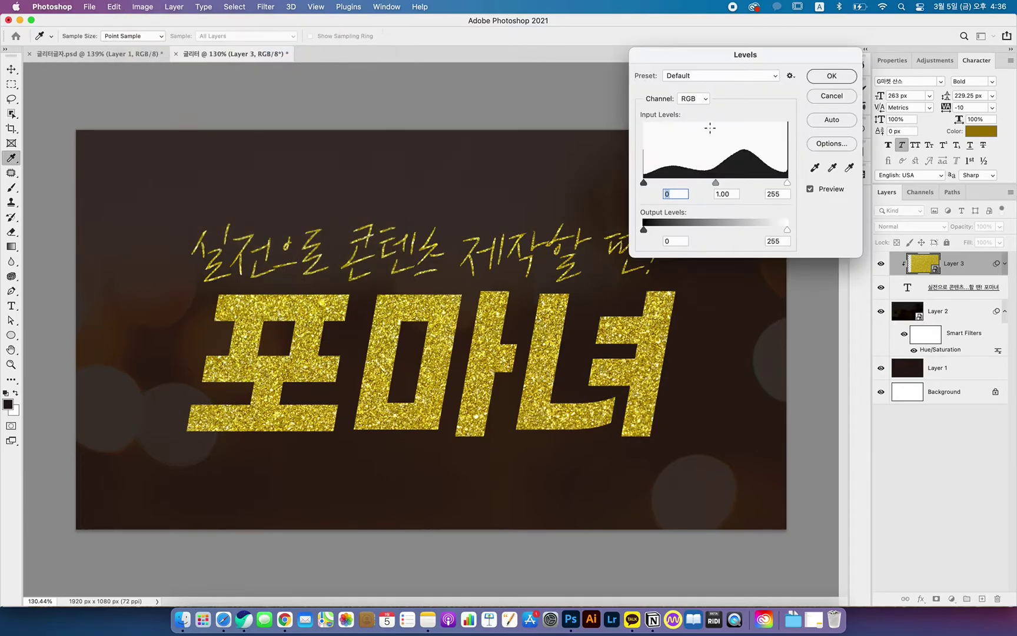
pyautogui.moveTo(716, 186)
pyautogui.mouseDown()
pyautogui.moveTo(683, 187)
pyautogui.moveTo(716, 187)
pyautogui.moveTo(705, 192)
pyautogui.mouseUp()
pyautogui.moveTo(644, 182); pyautogui.dragTo(684, 188)
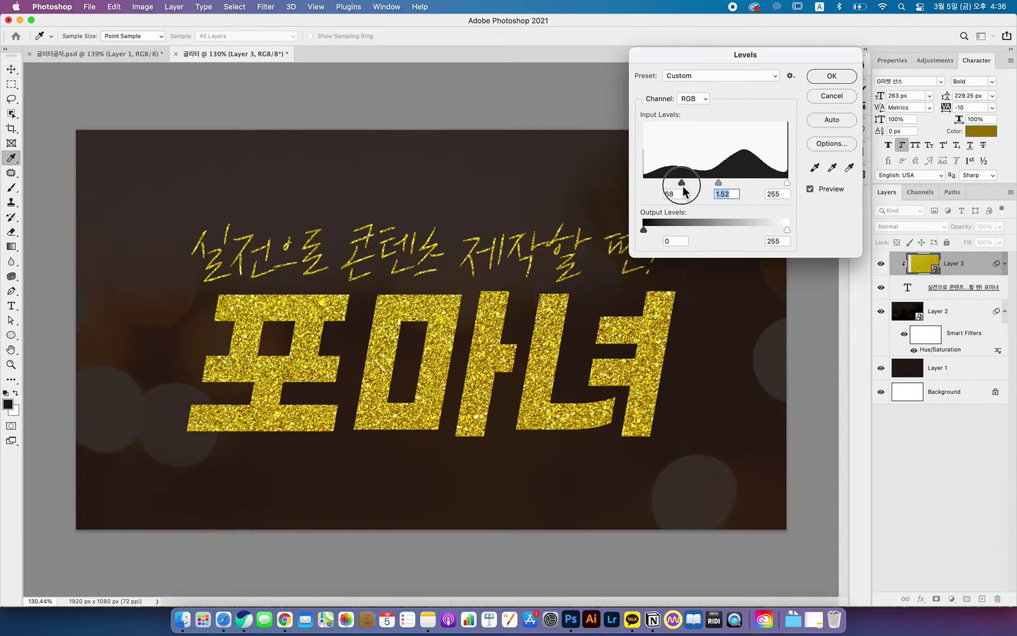
pyautogui.click(838, 79)
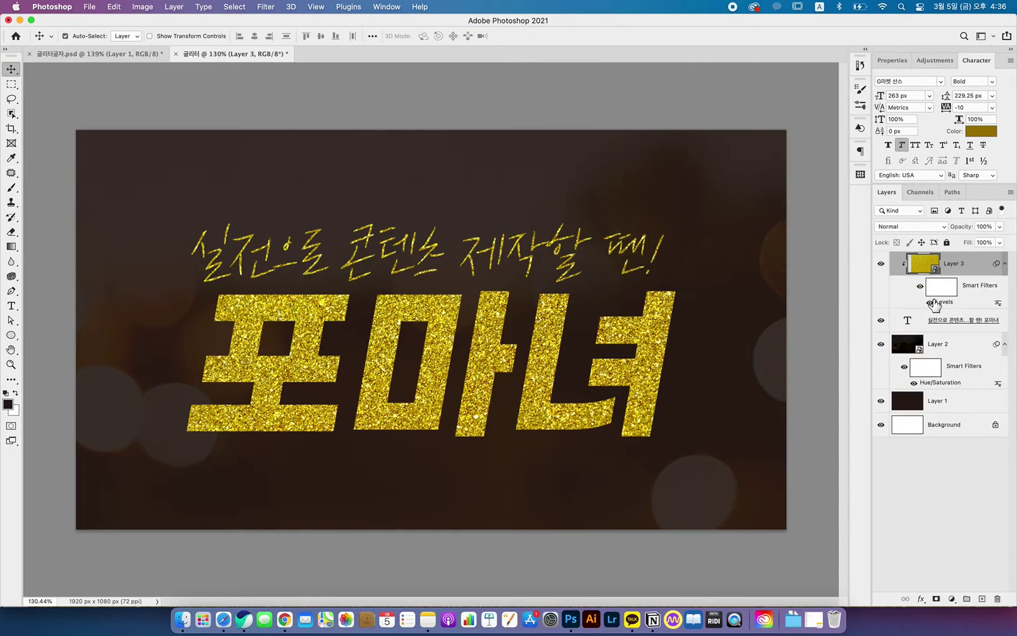
# Toggle the Levels smart filter off and on to compare the glitter before and after, leaving it enabled
pyautogui.click(930, 302)
pyautogui.click(930, 303)
pyautogui.click(931, 305)
pyautogui.click(930, 302)
pyautogui.click(932, 305)
pyautogui.click(931, 305)
pyautogui.click(930, 302)
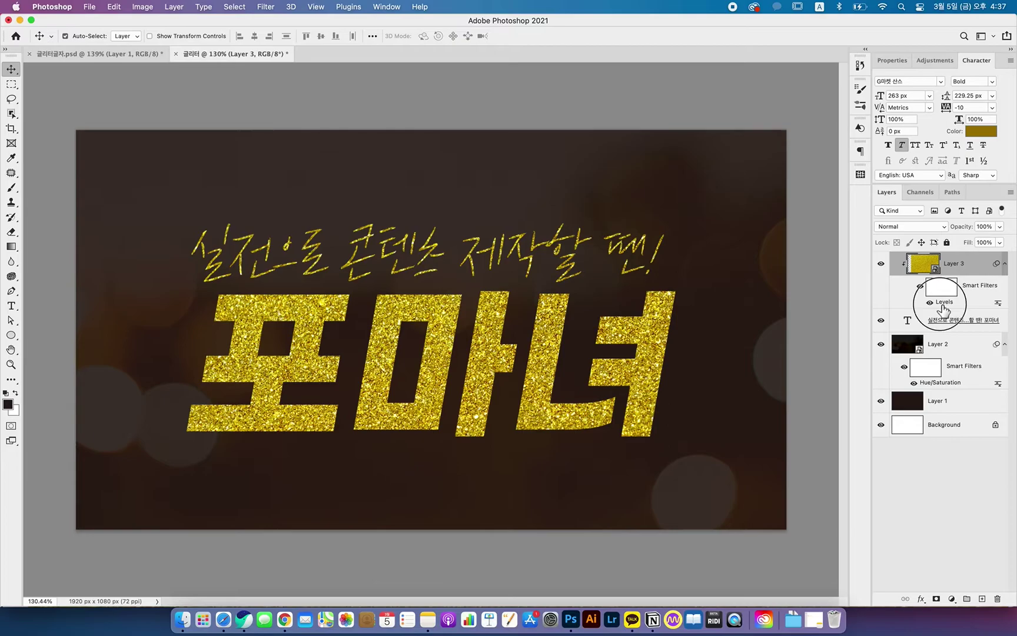
# Edit the glitter layer's Levels smart filter, setting the midtones to 1.36 and raising the input shadows slightly above 81
pyautogui.doubleClick(942, 308)
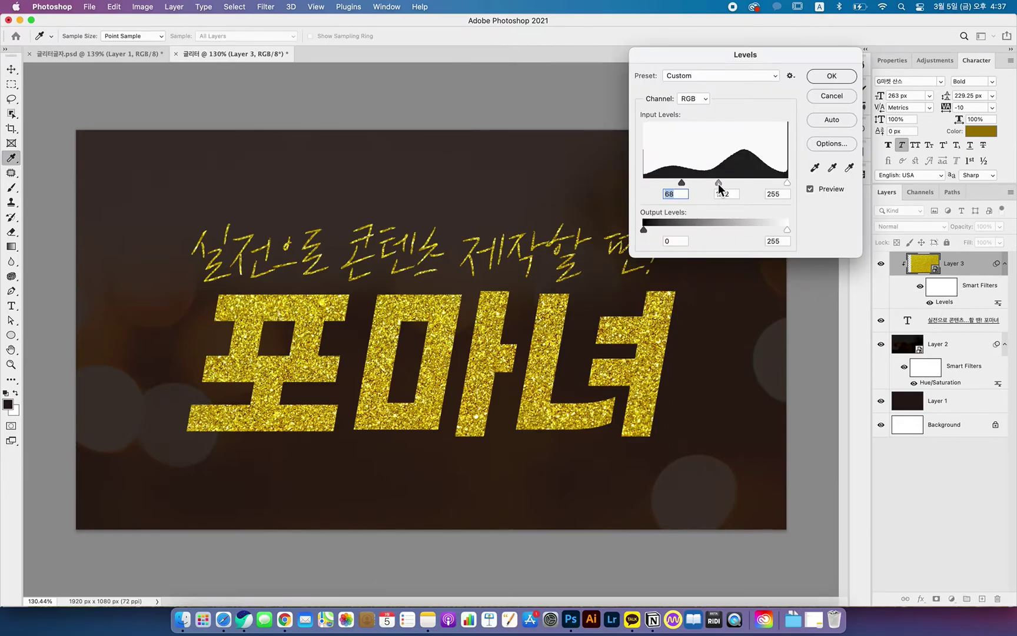
pyautogui.moveTo(681, 183)
pyautogui.mouseDown()
pyautogui.moveTo(643, 183)
pyautogui.moveTo(718, 187)
pyautogui.moveTo(701, 188)
pyautogui.mouseUp()
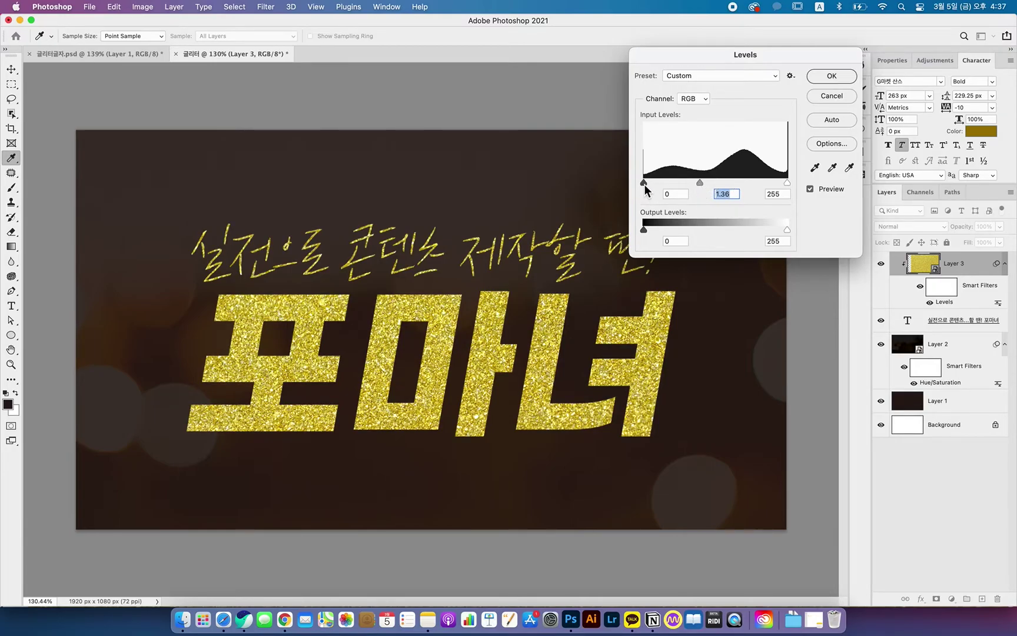
pyautogui.moveTo(646, 186); pyautogui.dragTo(689, 184)
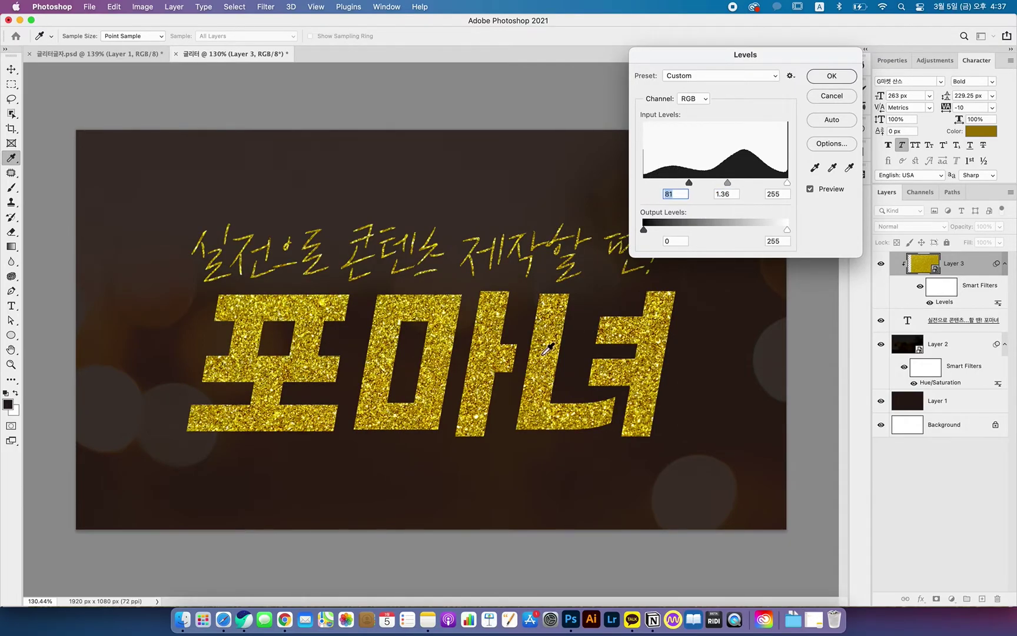
pyautogui.click(692, 186)
pyautogui.moveTo(693, 186)
pyautogui.mouseDown()
pyautogui.moveTo(728, 187)
pyautogui.moveTo(694, 188)
pyautogui.mouseUp()
pyautogui.click(832, 75)
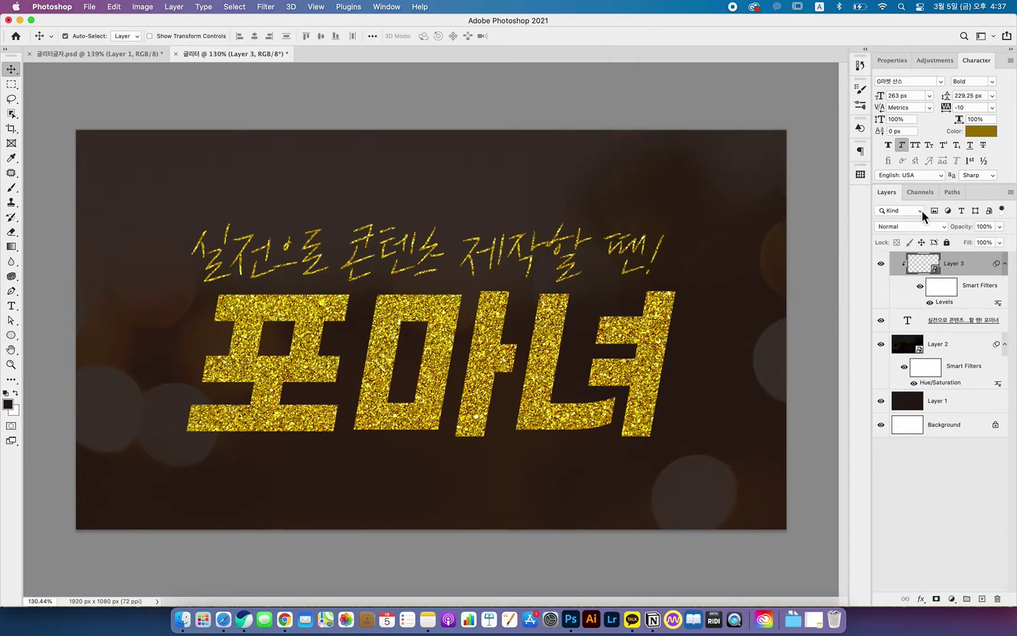
# Lower the input shadows in the glitter layer's Levels smart filter to soften the dark areas
pyautogui.doubleClick(944, 303)
pyautogui.moveTo(690, 184); pyautogui.dragTo(674, 193)
pyautogui.click(833, 78)
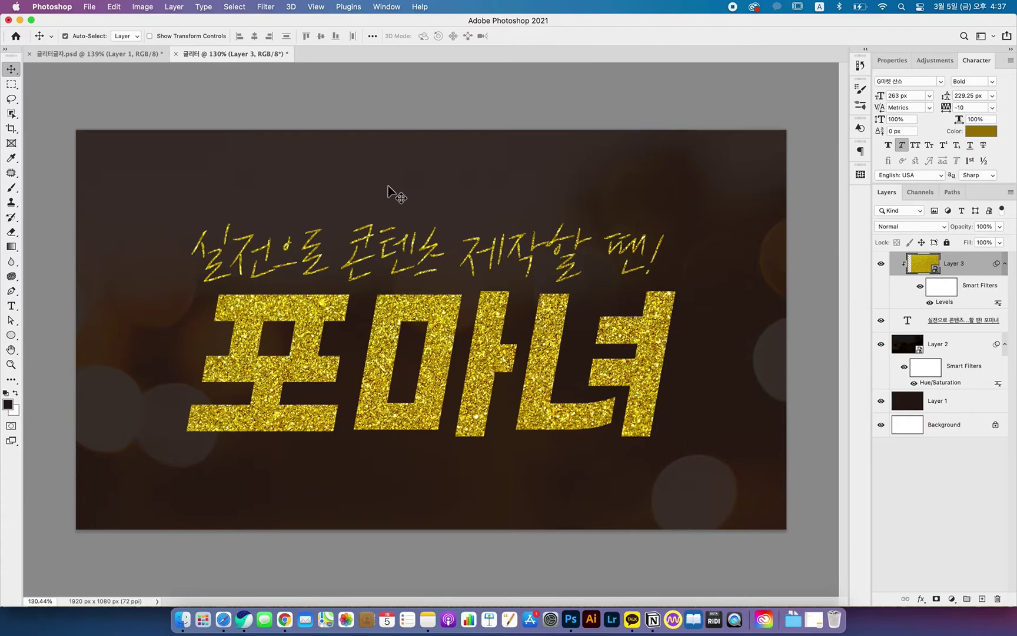
# Sharpen the glitter layer with an Unsharp Mask of 70% amount and 1.0 pixel radius, after previewing the 500% extreme
pyautogui.click(265, 7)
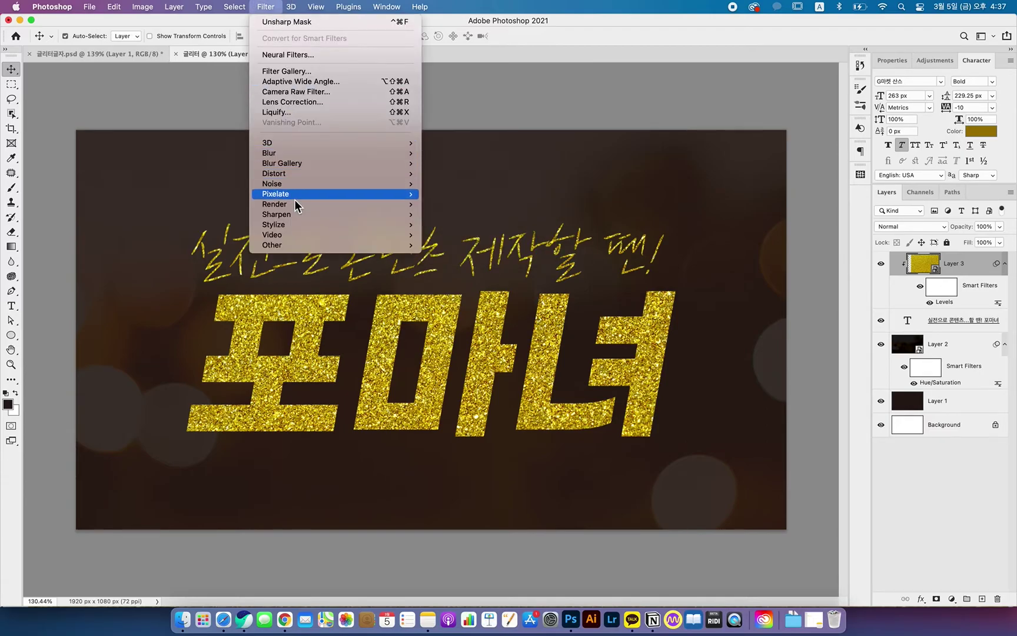
pyautogui.moveTo(295, 213)
pyautogui.click(463, 268)
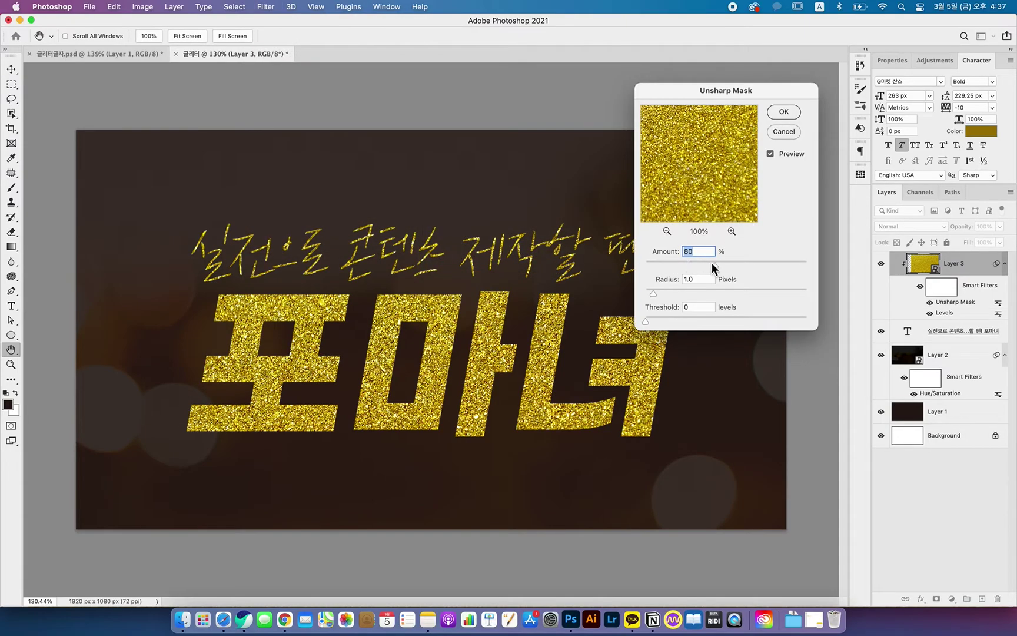
pyautogui.moveTo(716, 266); pyautogui.dragTo(867, 268)
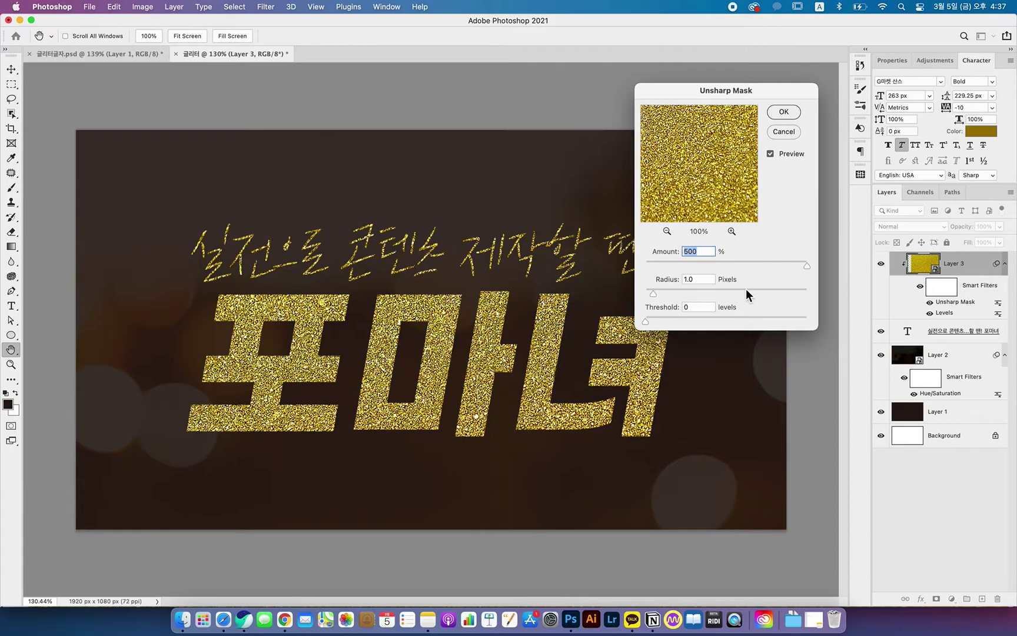
pyautogui.moveTo(707, 263); pyautogui.dragTo(694, 265)
pyautogui.write('70')
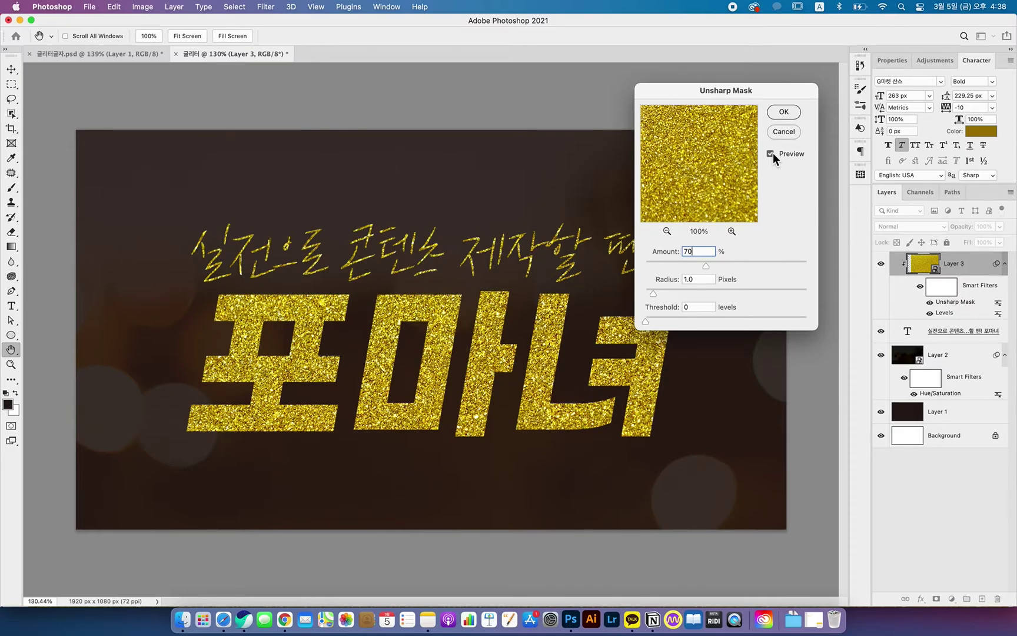
pyautogui.click(779, 113)
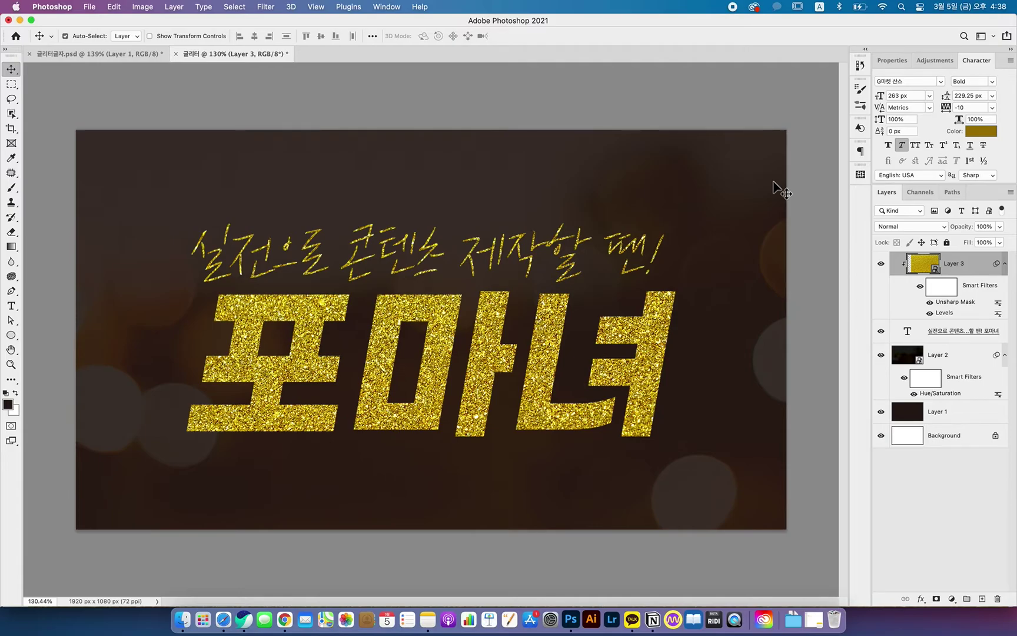
# Browse the saved text-effect pins on Pinterest in the browser, view the gold glitter X-mas reference, and return to Photoshop
pyautogui.click(245, 621)
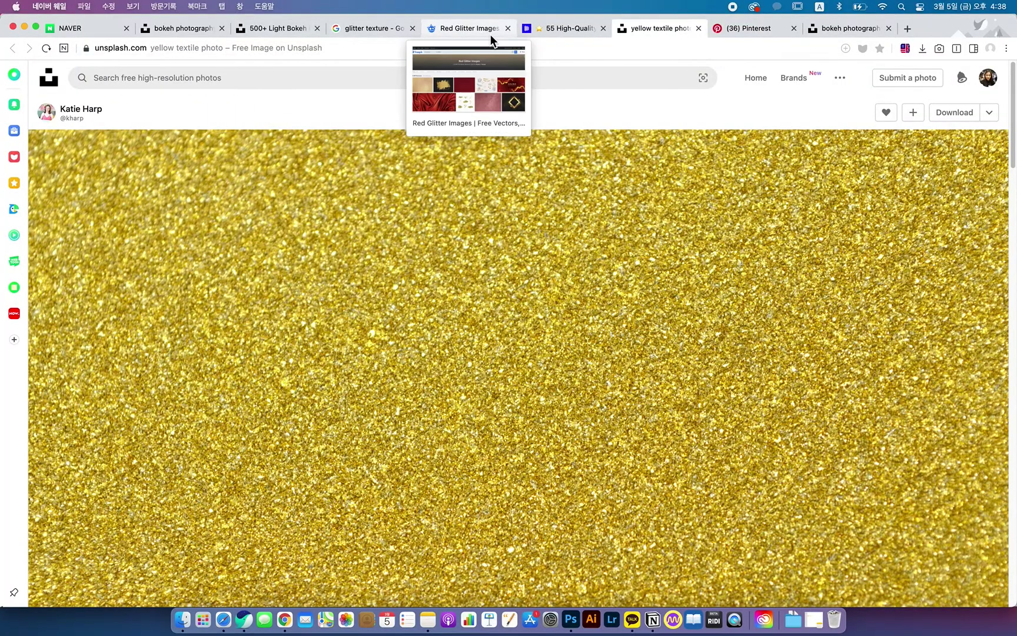
pyautogui.click(775, 36)
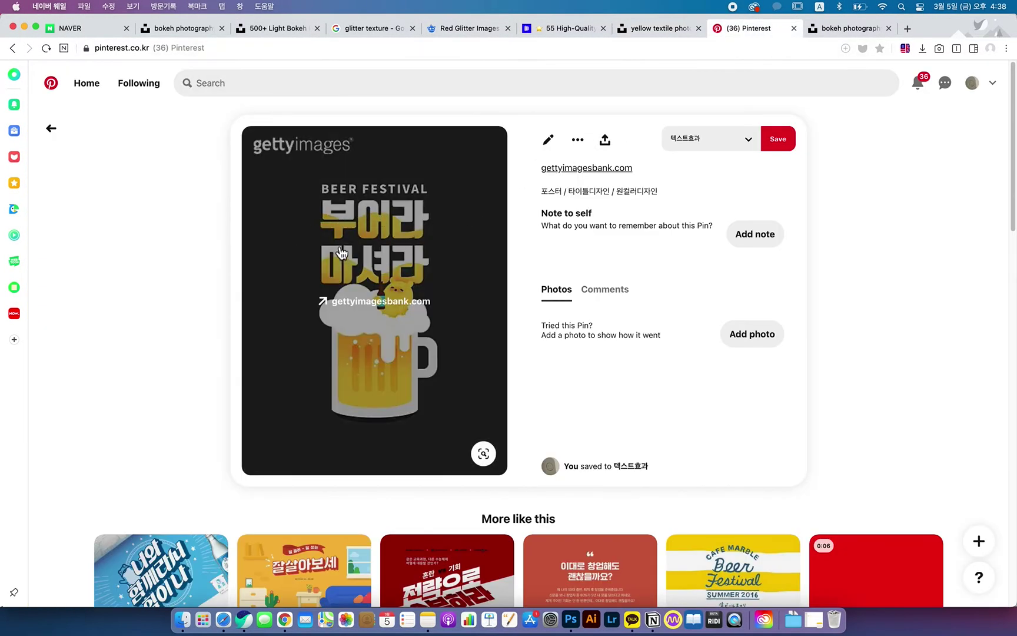
pyautogui.click(53, 129)
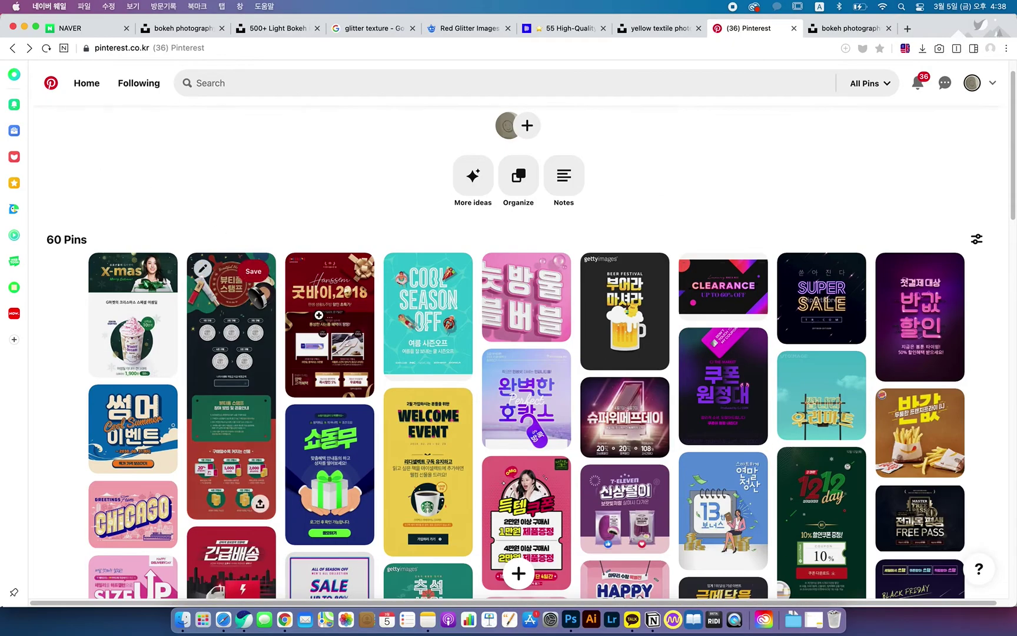
pyautogui.scroll(-5, 329, 347)
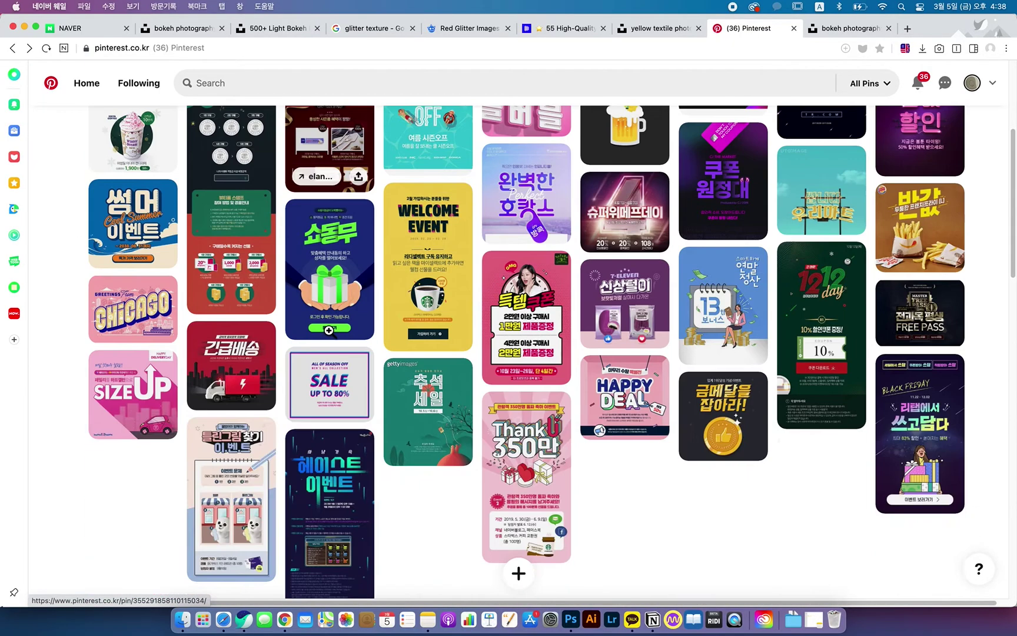
pyautogui.scroll(-7, 358, 354)
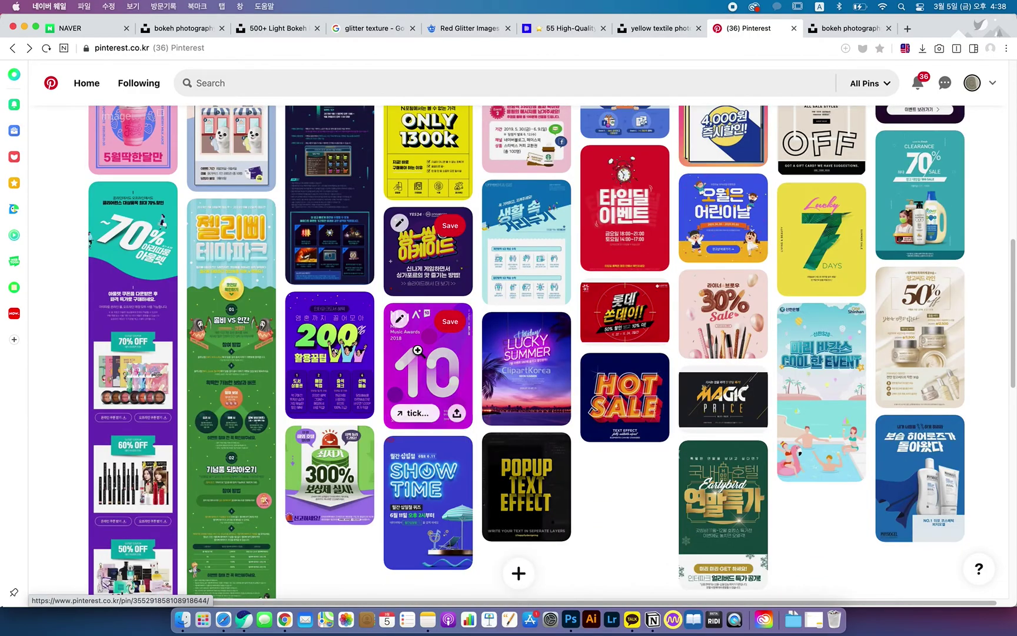
pyautogui.scroll(4, 417, 350)
pyautogui.scroll(3, 417, 350)
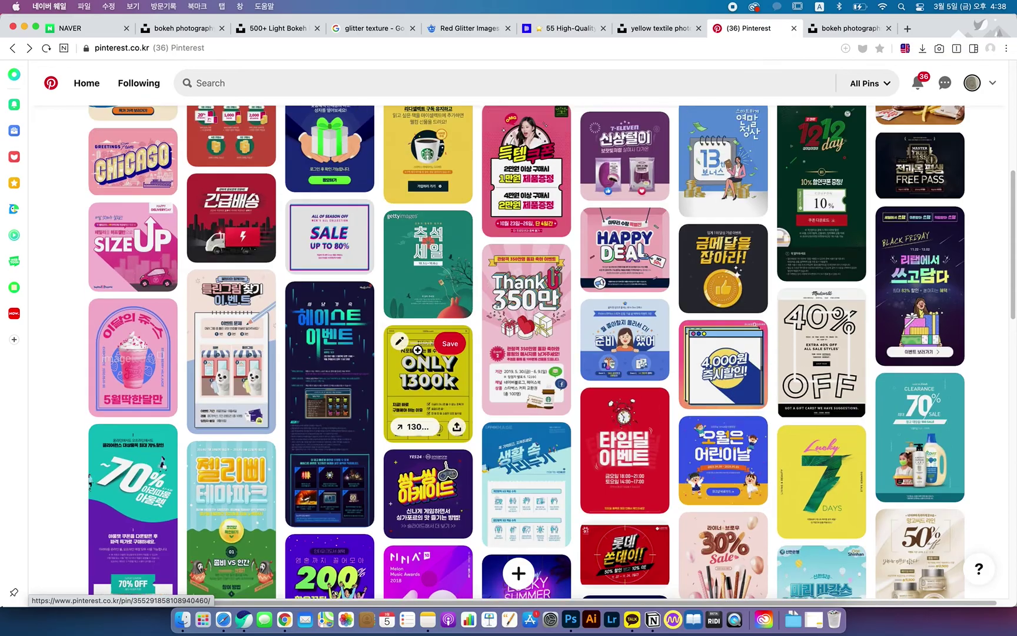
pyautogui.scroll(4, 417, 350)
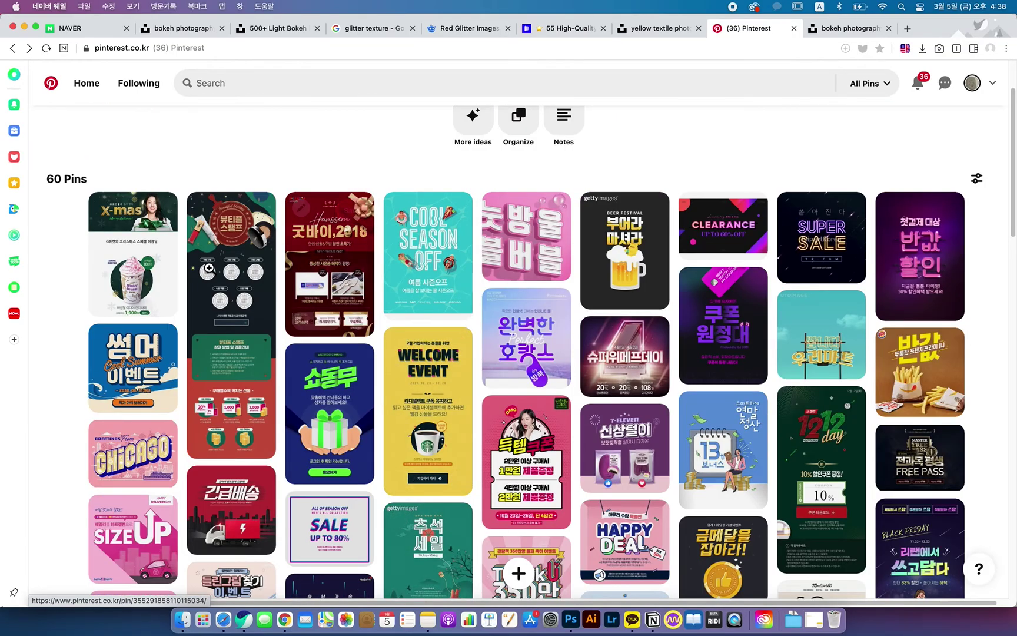
pyautogui.click(152, 226)
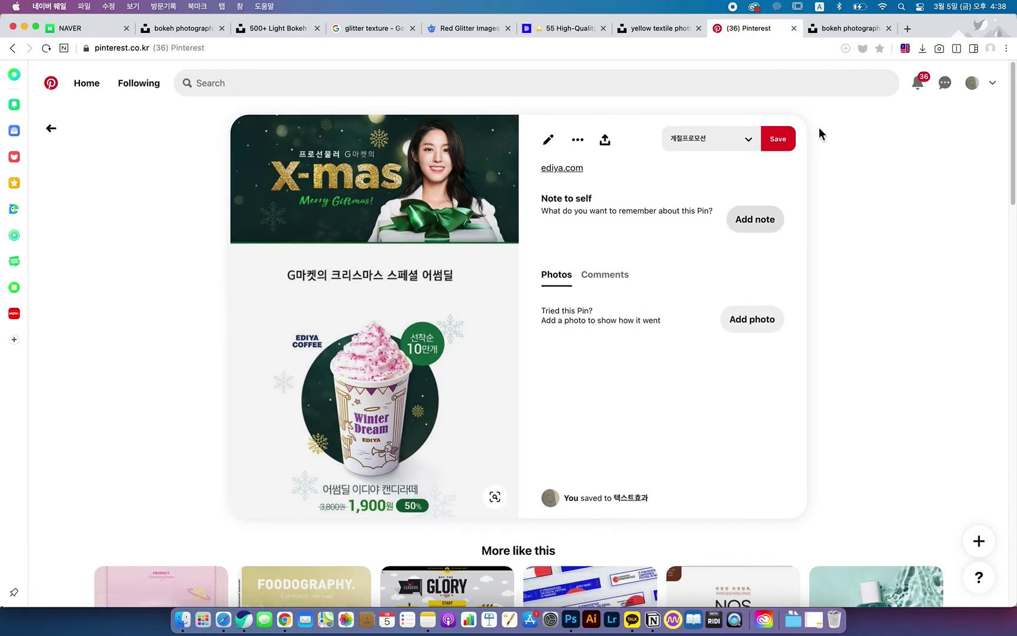
pyautogui.click(581, 620)
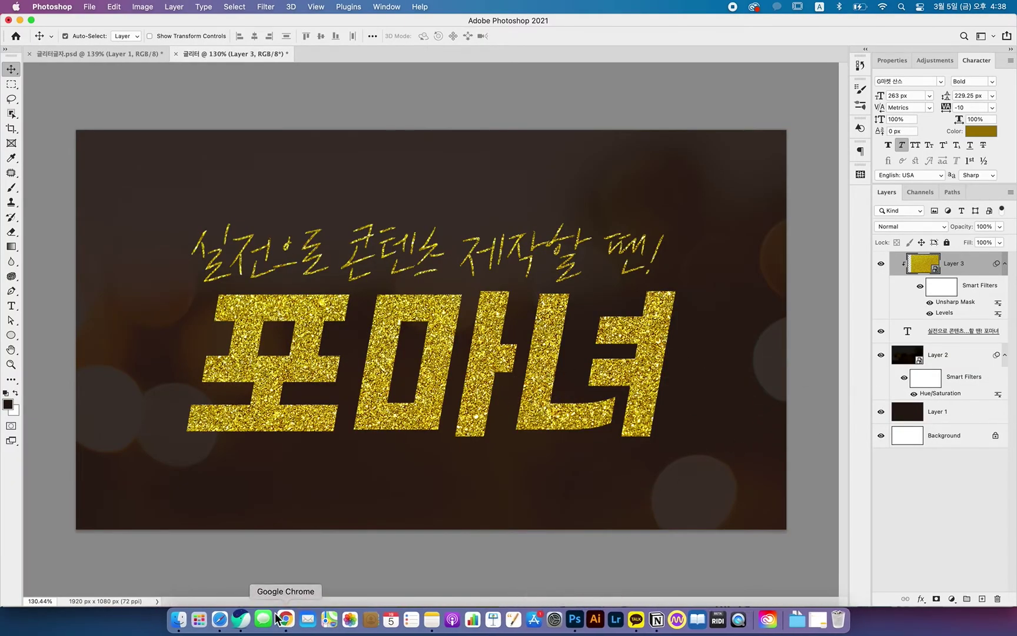
# Switch to the Pinterest board in the browser, view the Beer Festival pin's two-tone lettering, and return to Photoshop
pyautogui.click(254, 618)
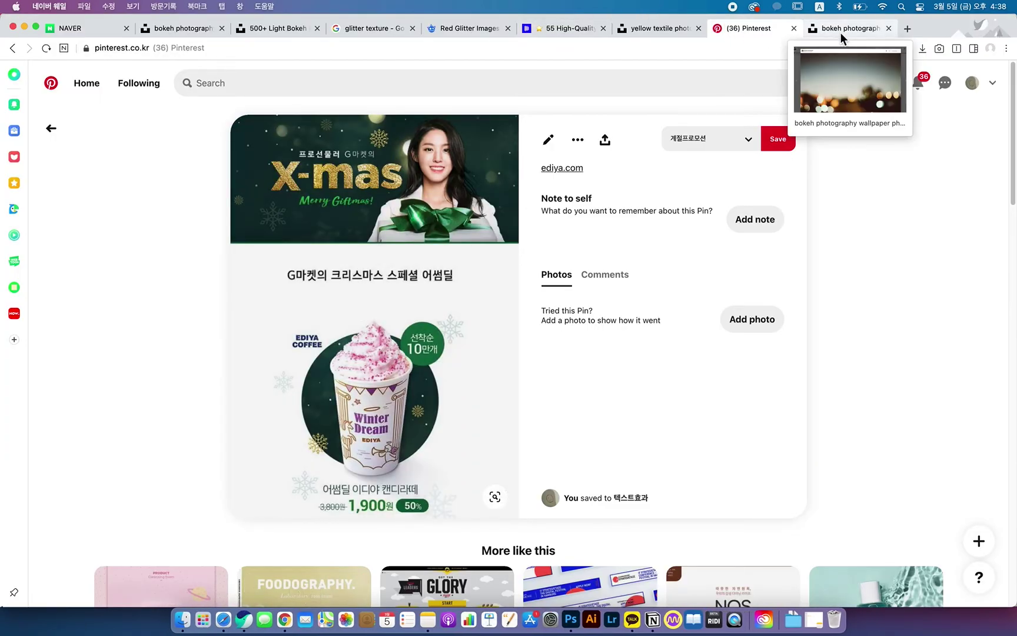
pyautogui.click(51, 127)
pyautogui.click(642, 262)
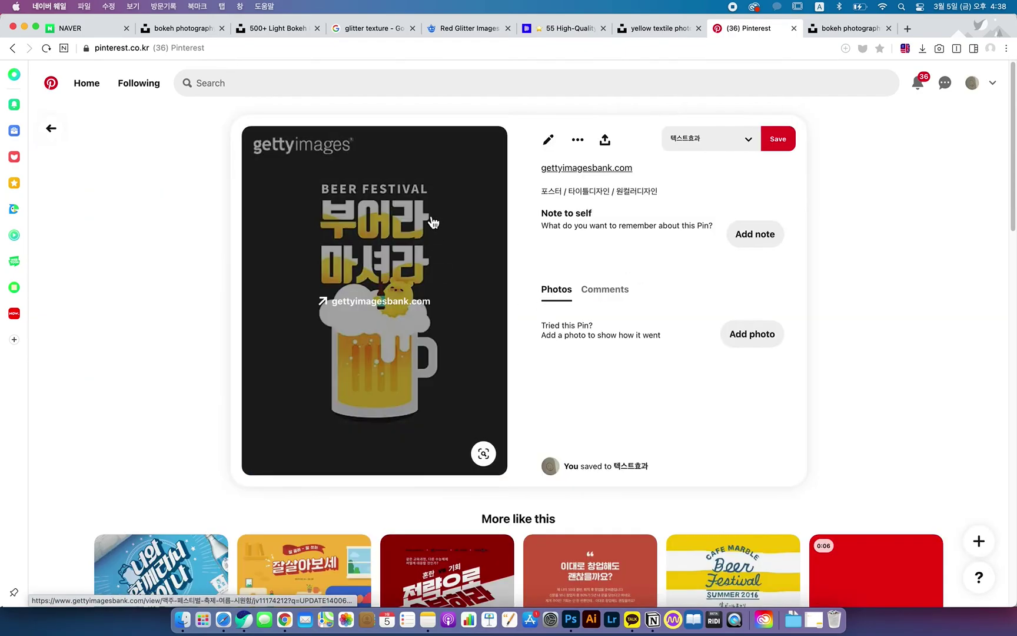
pyautogui.click(576, 625)
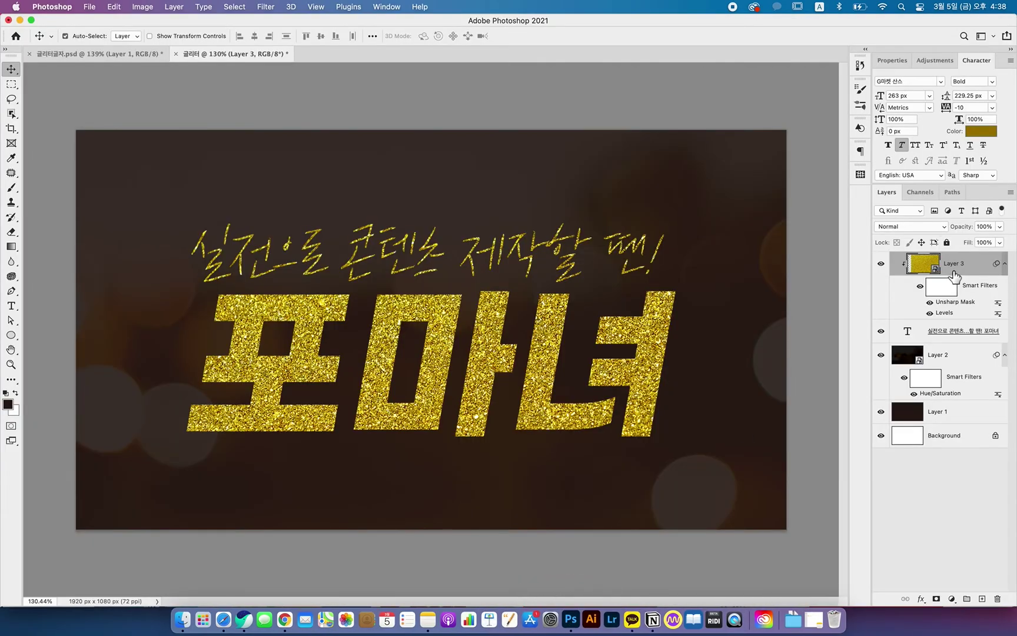
# Delete the clipped glitter layer and set the Pen tool's shape fill to white
pyautogui.press('Delete')
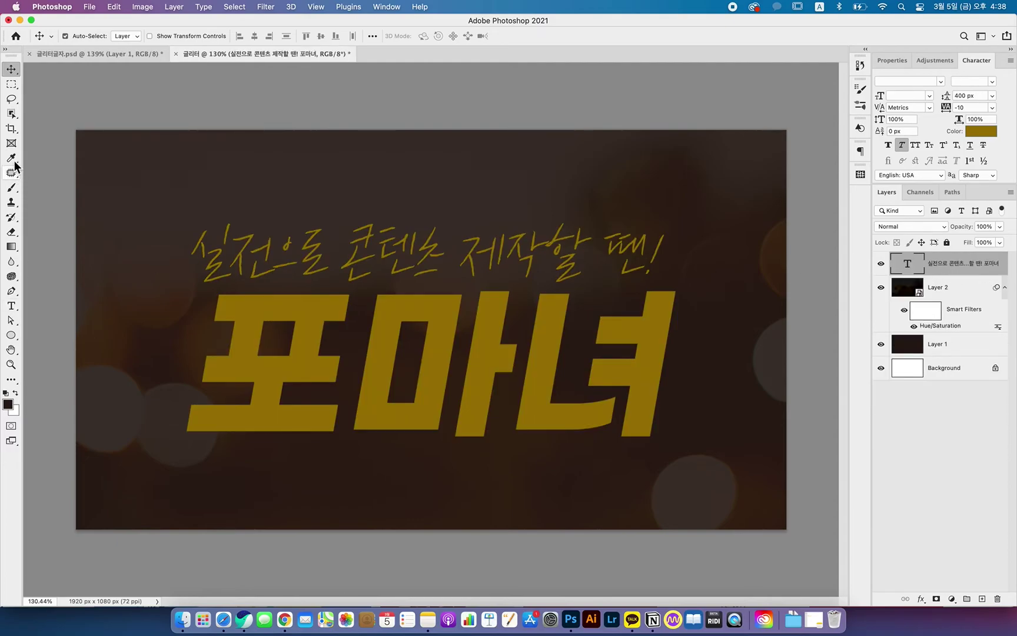
pyautogui.click(14, 293)
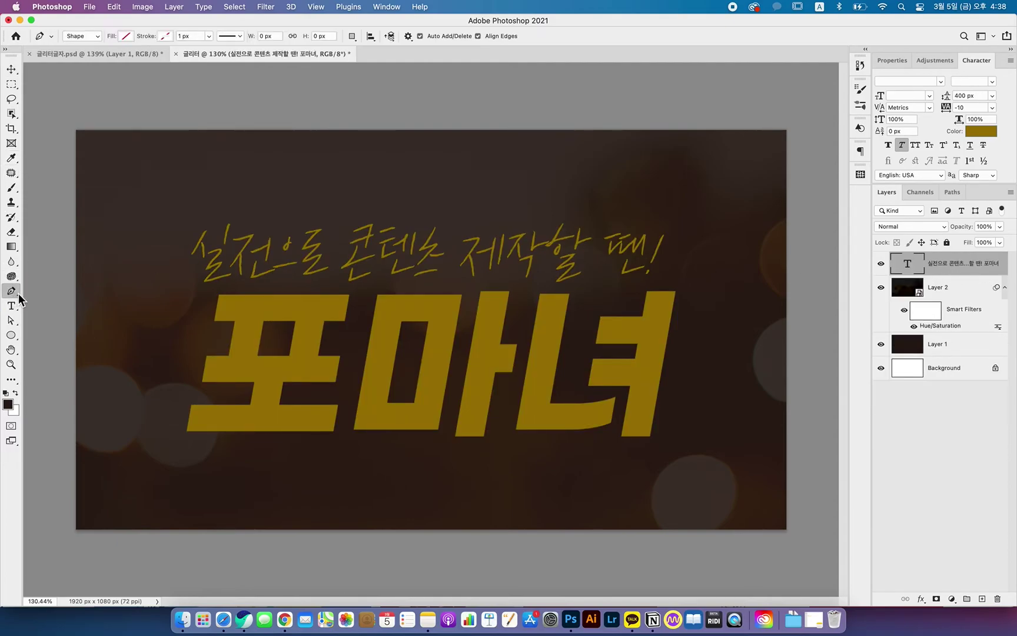
pyautogui.click(126, 36)
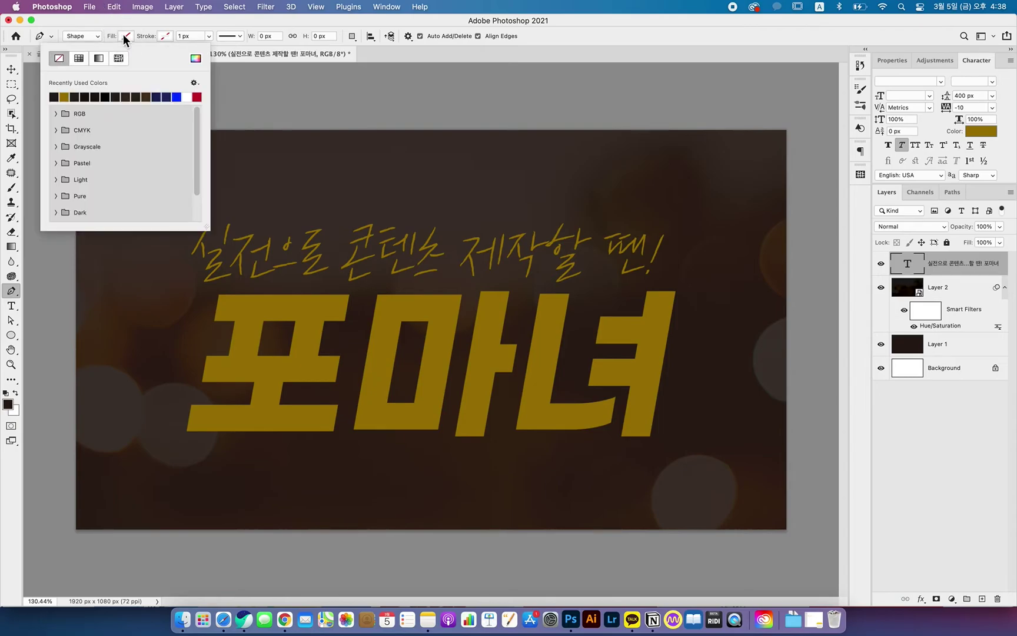
pyautogui.click(188, 99)
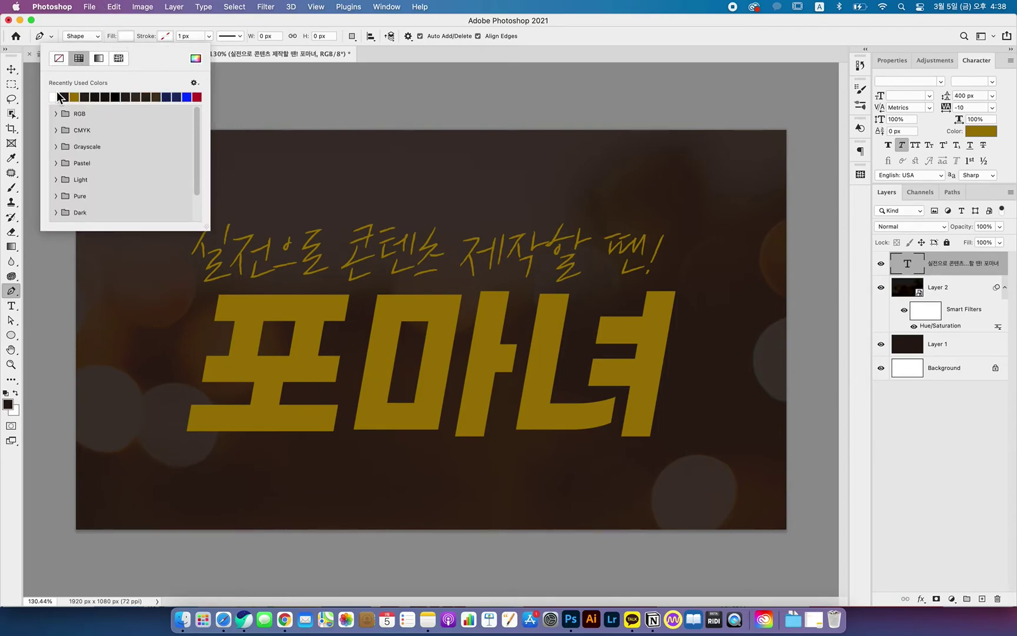
pyautogui.click(243, 15)
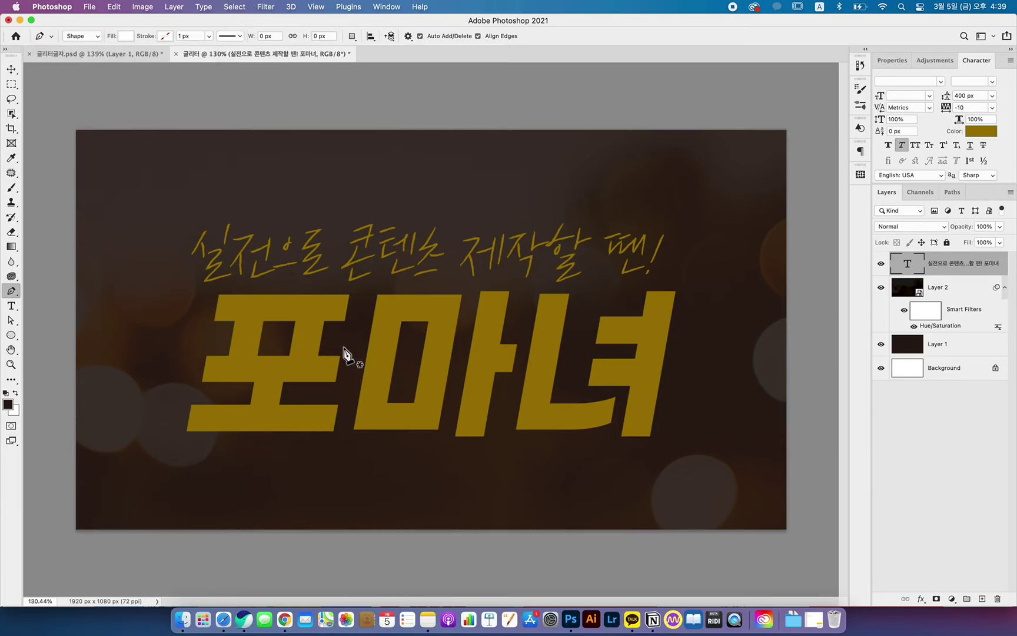
# Draw a closed white pen shape, about 1493 × 420 px, with a wavy upper edge across the lower part of the large 포마녀 title
pyautogui.click(195, 344)
pyautogui.moveTo(349, 345); pyautogui.dragTo(451, 400)
pyautogui.moveTo(507, 375); pyautogui.dragTo(530, 369)
pyautogui.moveTo(684, 337); pyautogui.dragTo(760, 410)
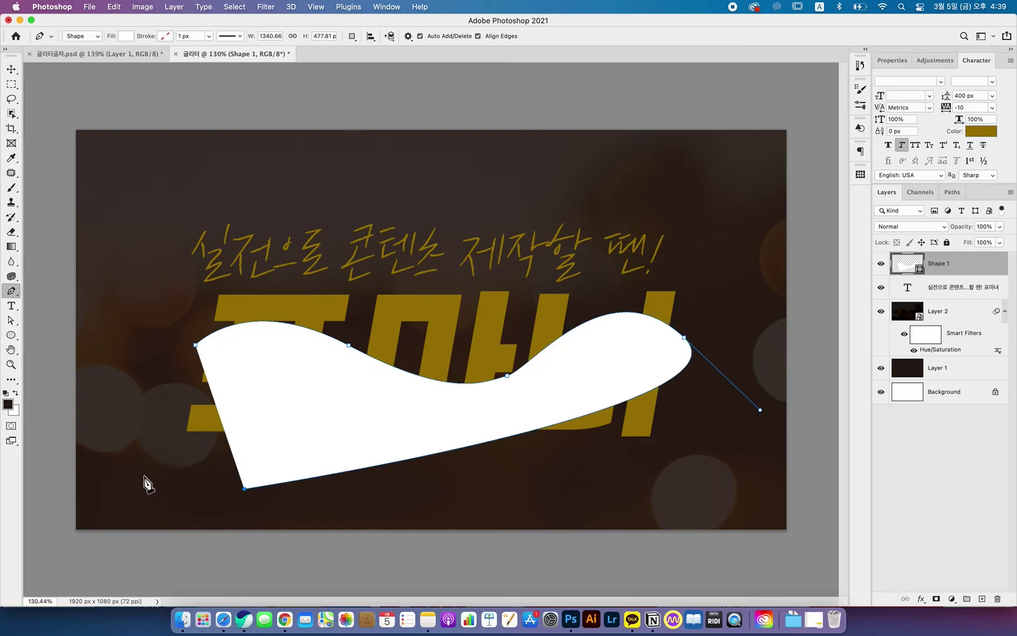
pyautogui.click(680, 460)
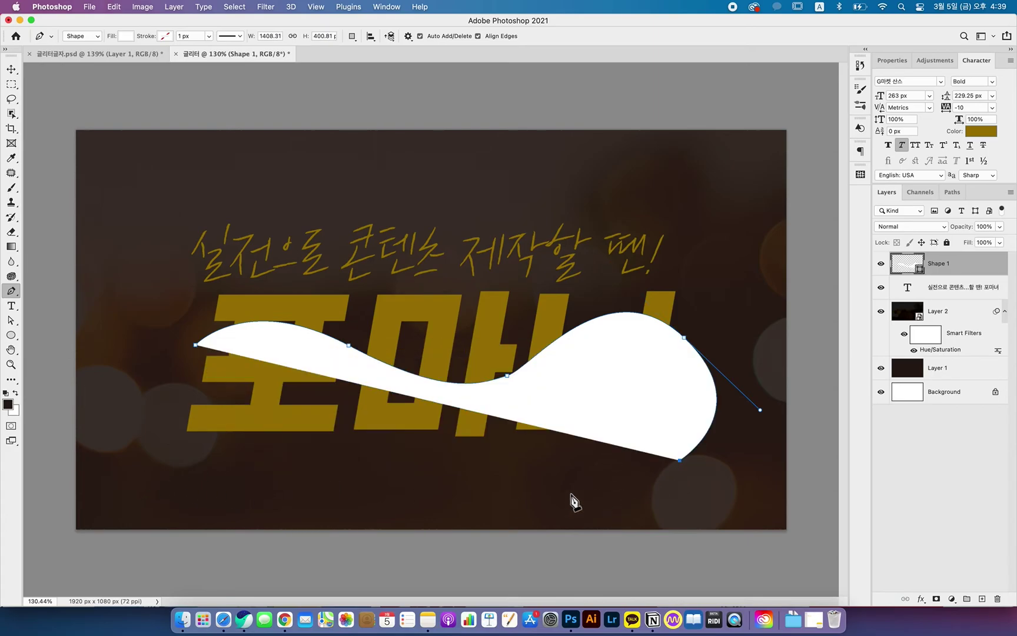
pyautogui.click(163, 467)
pyautogui.click(195, 346)
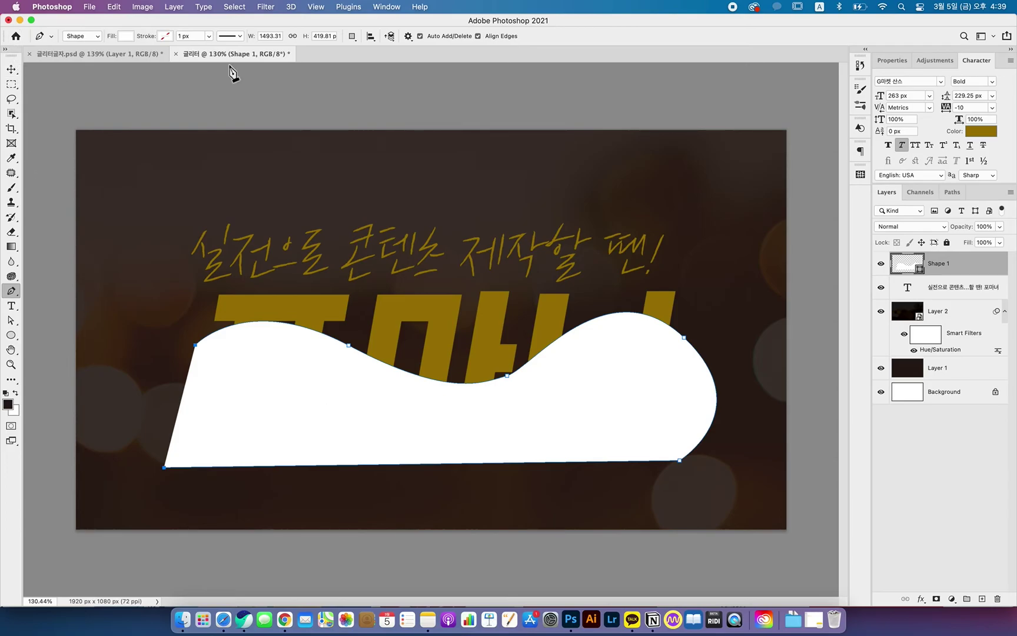
# Check the title with the white wave shape hidden and shown, and clip the shape to the text layer
pyautogui.click(881, 264)
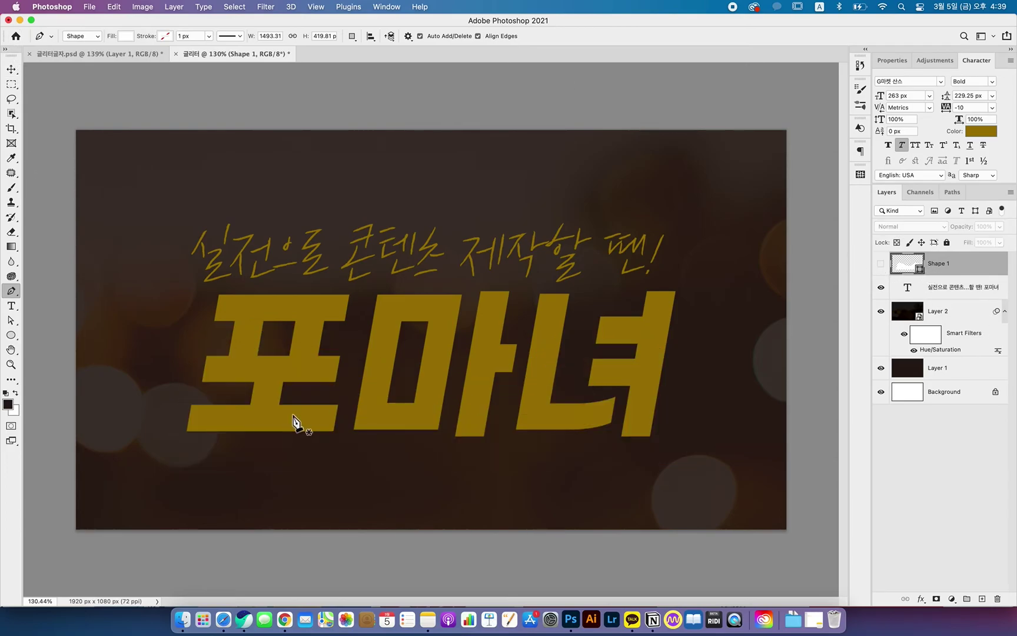
pyautogui.click(881, 264)
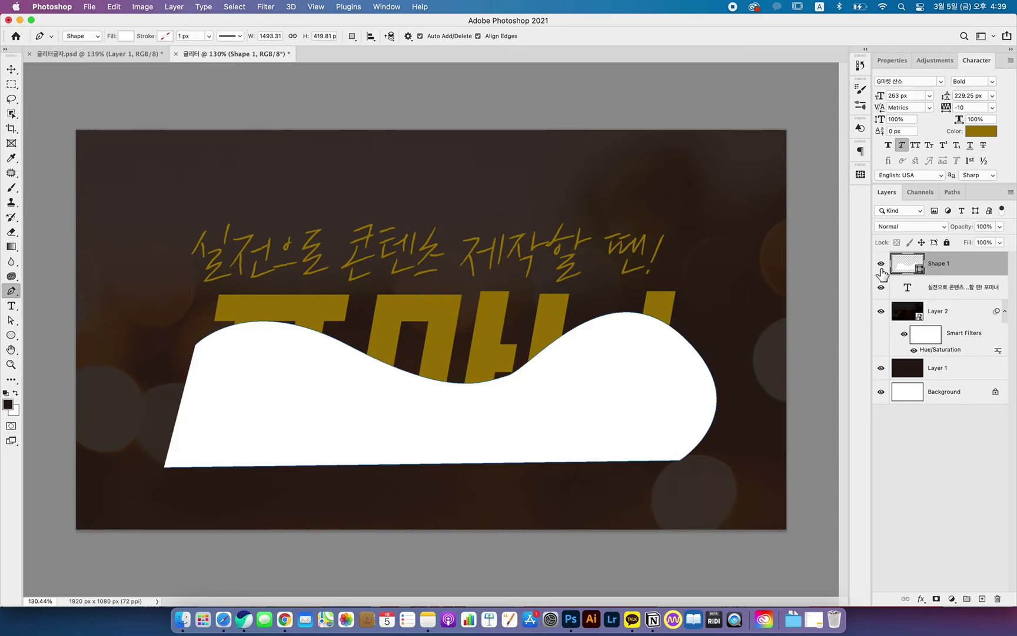
pyautogui.moveTo(960, 277); pyautogui.dragTo(957, 274)
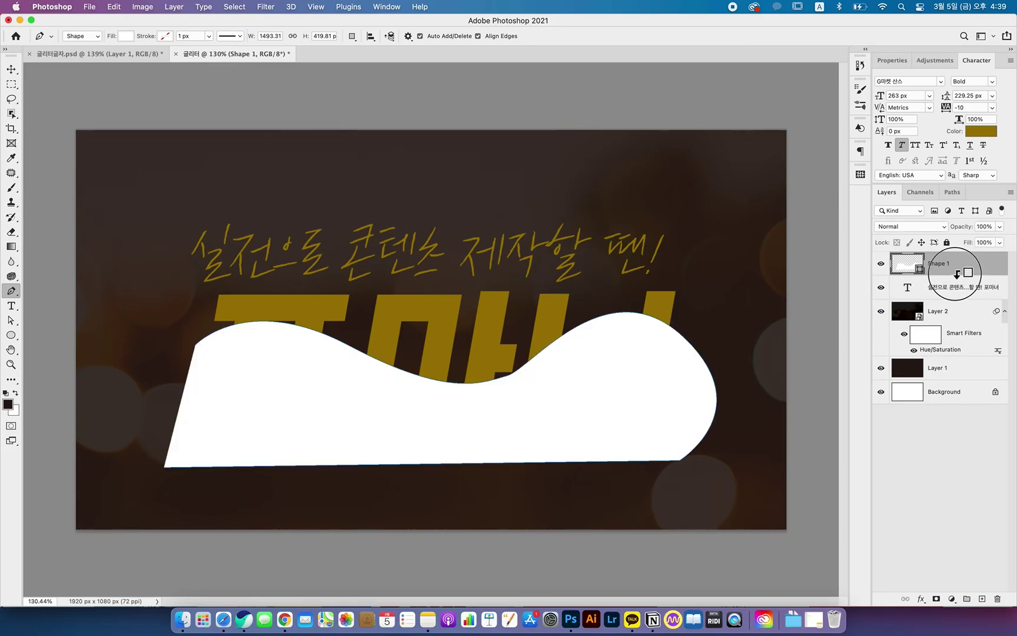
pyautogui.keyDown('alt'); pyautogui.click(957, 274); pyautogui.keyUp('alt')
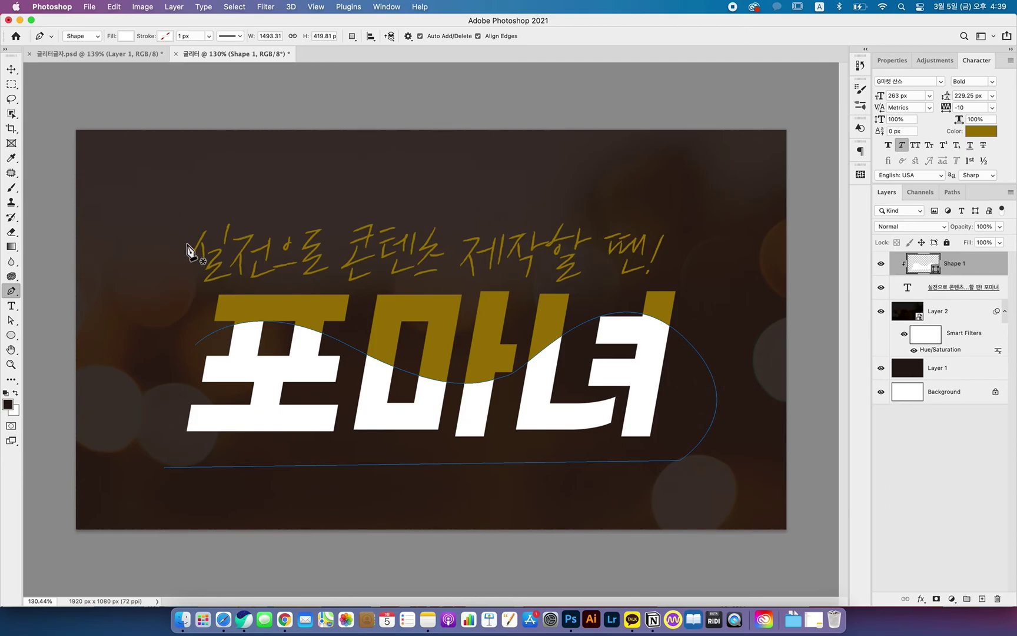
pyautogui.click(11, 69)
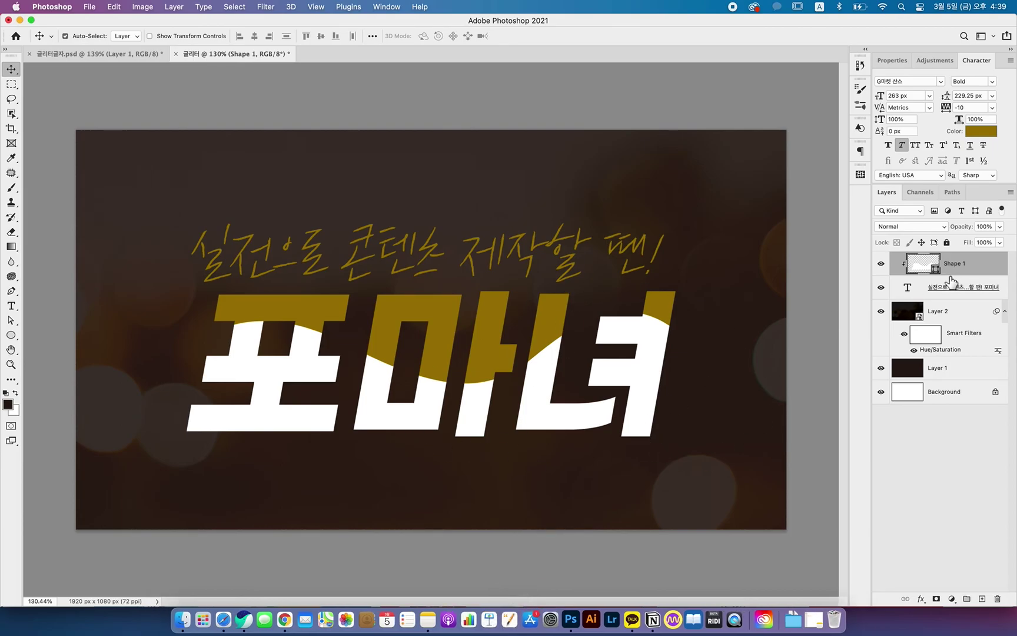
# Undo the clipping, the wave shape drawing and the glitter layer's deletion
pyautogui.press('super+alt+g')
pyautogui.press('super+alt+g')
pyautogui.press('super+alt+g')
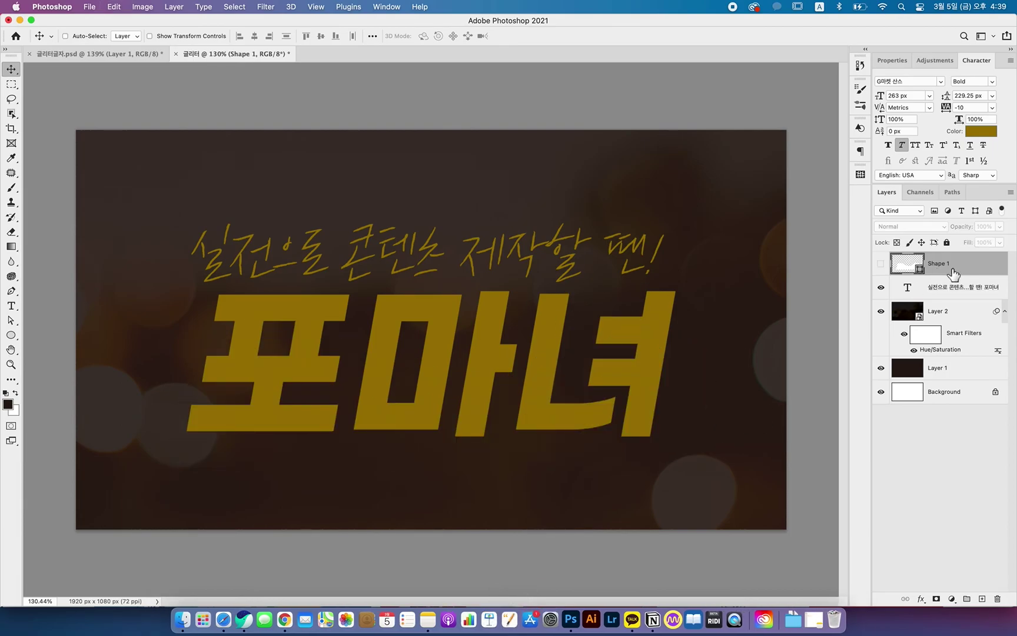
pyautogui.press('super+z')
pyautogui.press('super+z')
pyautogui.press('super+z')
pyautogui.press('super+z')
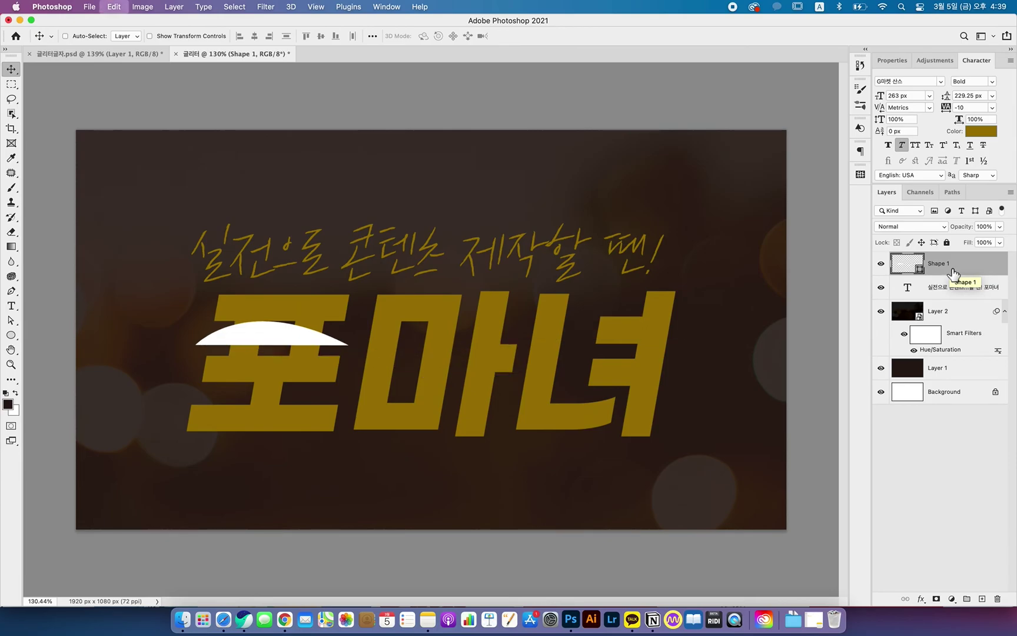
pyautogui.press('super+z')
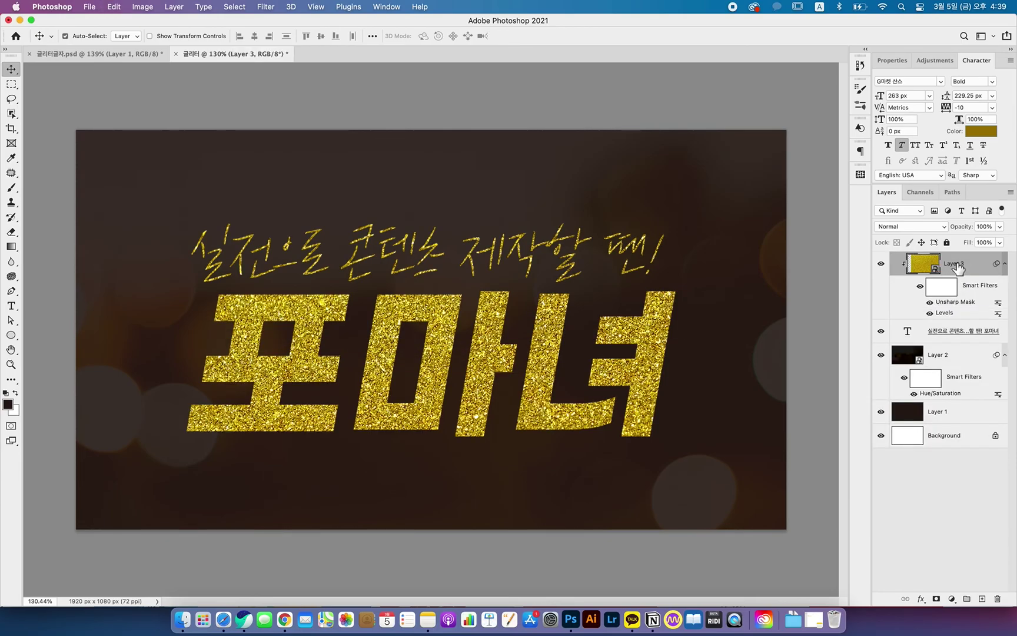
# Compare the title with and without the clipped glitter layer, leaving the layer shown
pyautogui.click(881, 263)
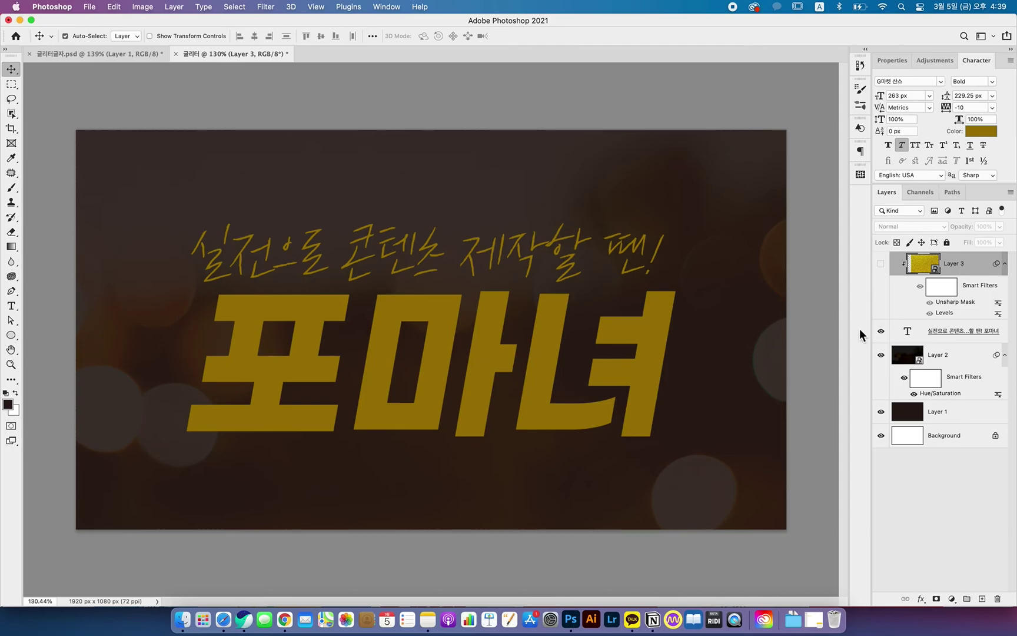
pyautogui.click(880, 264)
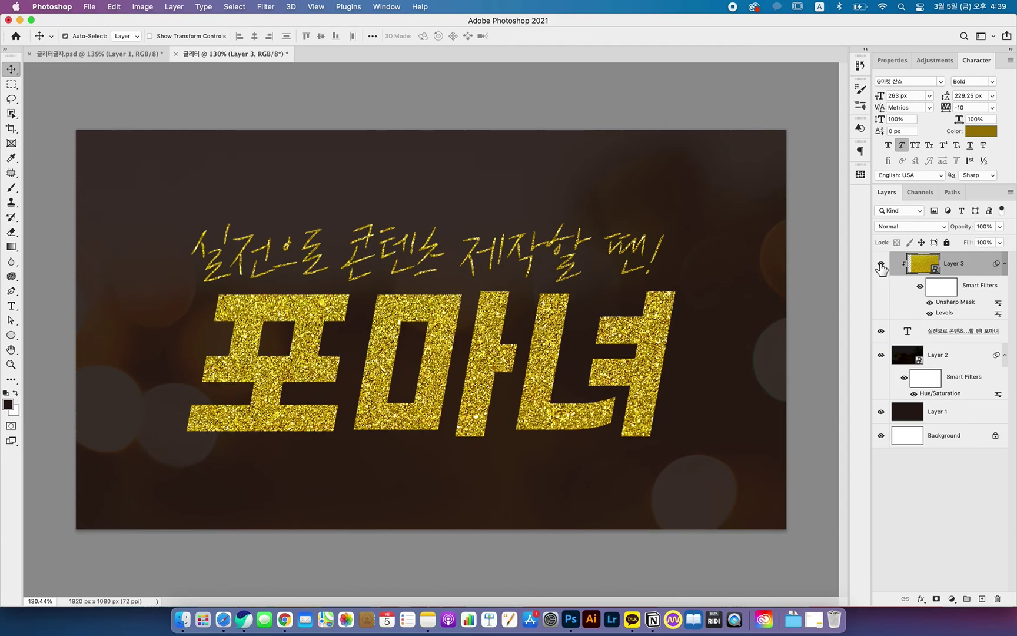